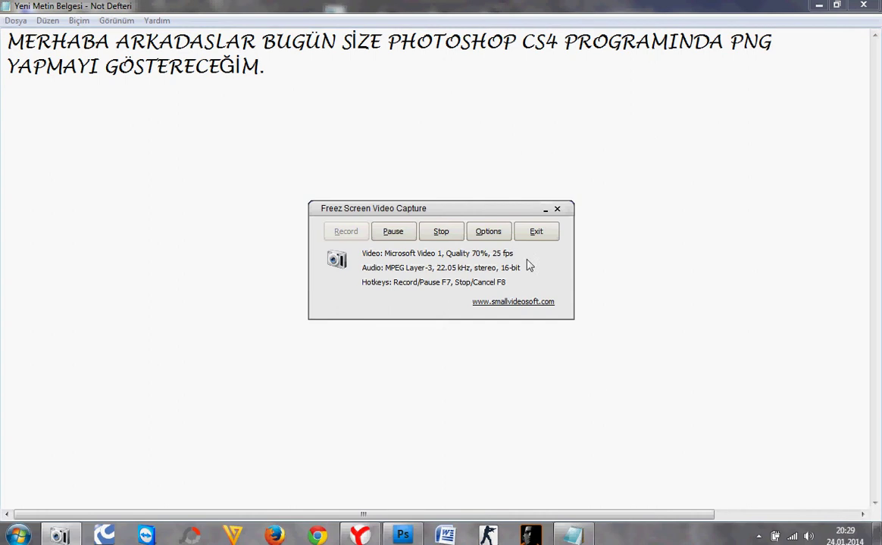
Hide the recorder and place the Notepad cursor on a new line below the greeting
{"action": "left_click", "coordinate": [546, 207]}
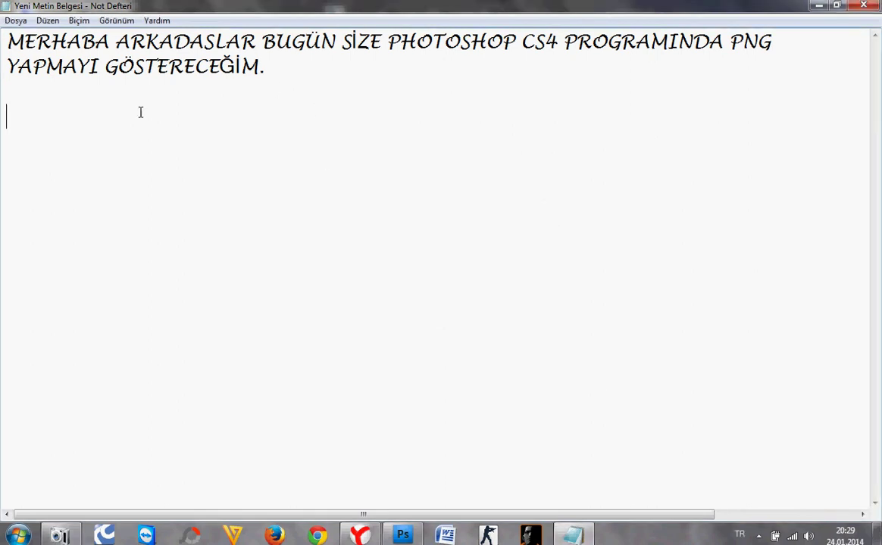
{"action": "mouse_move", "coordinate": [8, 41]}
{"action": "left_mouse_down"}
{"action": "mouse_move", "coordinate": [468, 22]}
{"action": "mouse_move", "coordinate": [757, 24]}
{"action": "mouse_move", "coordinate": [731, 59]}
{"action": "mouse_move", "coordinate": [469, 129]}
{"action": "left_mouse_up"}
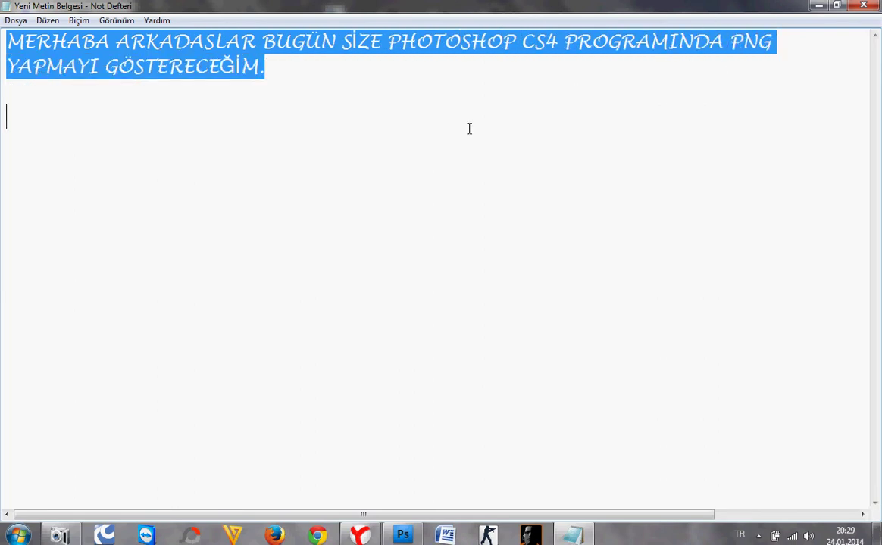
{"action": "left_click", "coordinate": [343, 91]}
{"action": "key", "text": "Return"}
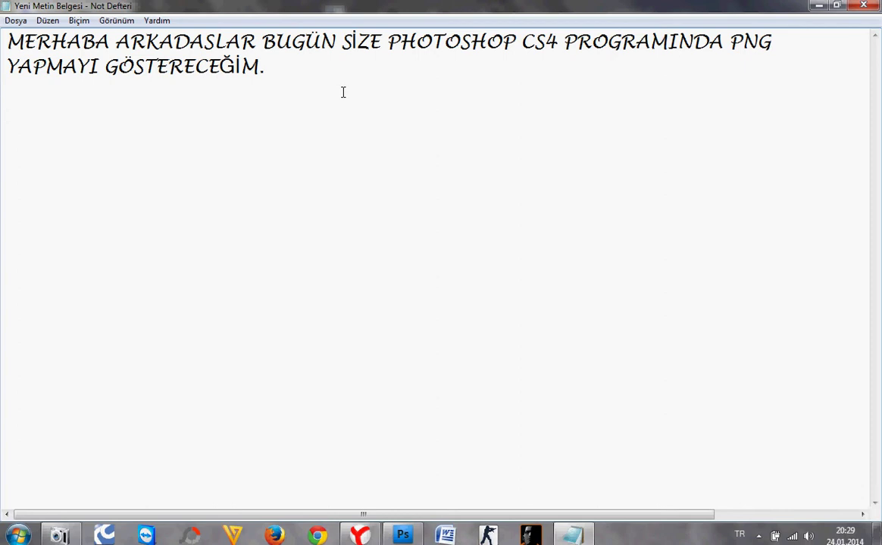
{"action": "key", "text": "BackSpace"}
Type 'İLK BAŞ PHOTOSHOP CS4 PROGRAMINI AÇIYORUZ', fixing typos, then glance at Photoshop and return
{"action": "type", "text": "İL"}
{"action": "type", "text": "K BA"}
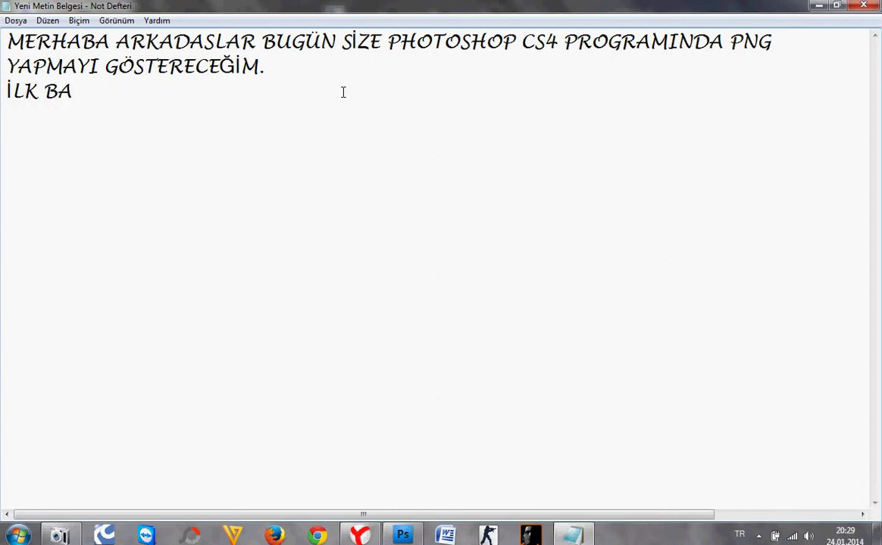
{"action": "type", "text": "Ş P"}
{"action": "type", "text": "HOTOSH"}
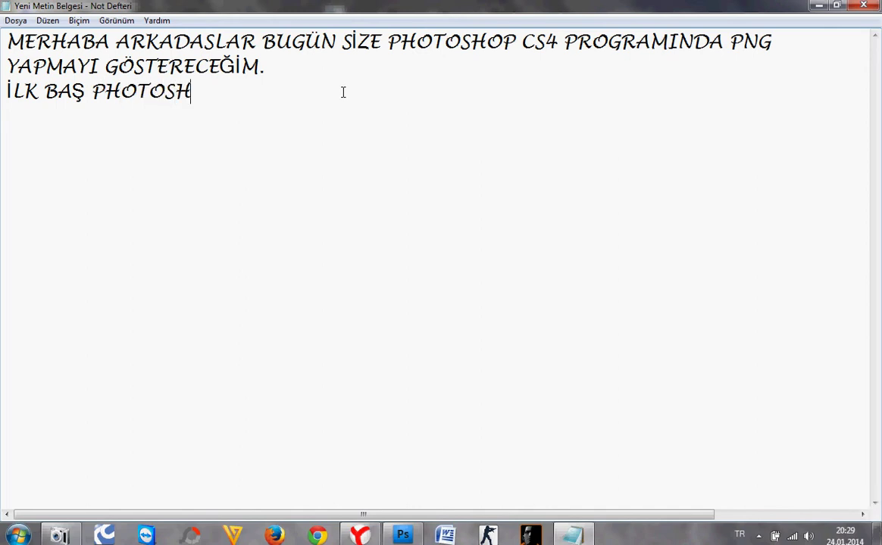
{"action": "type", "text": "OP CS4 "}
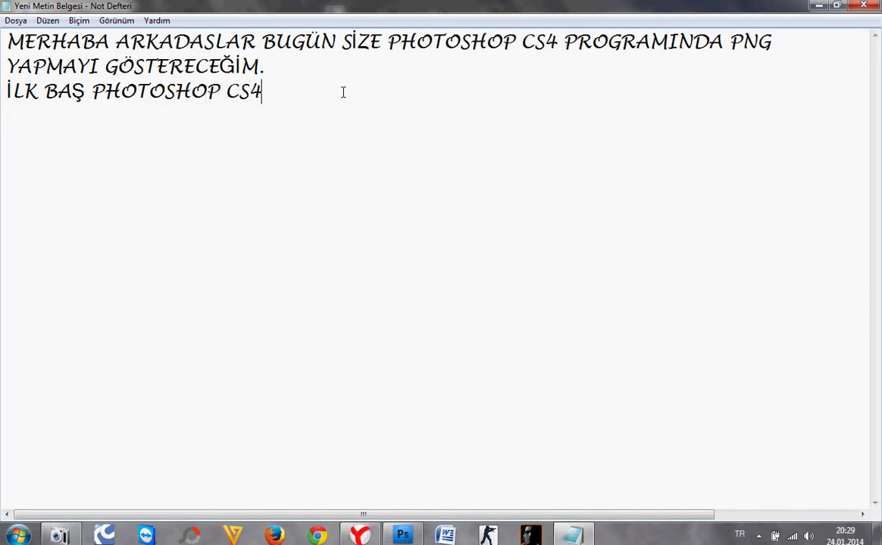
{"action": "type", "text": "P"}
{"action": "type", "text": "ROGRMAU"}
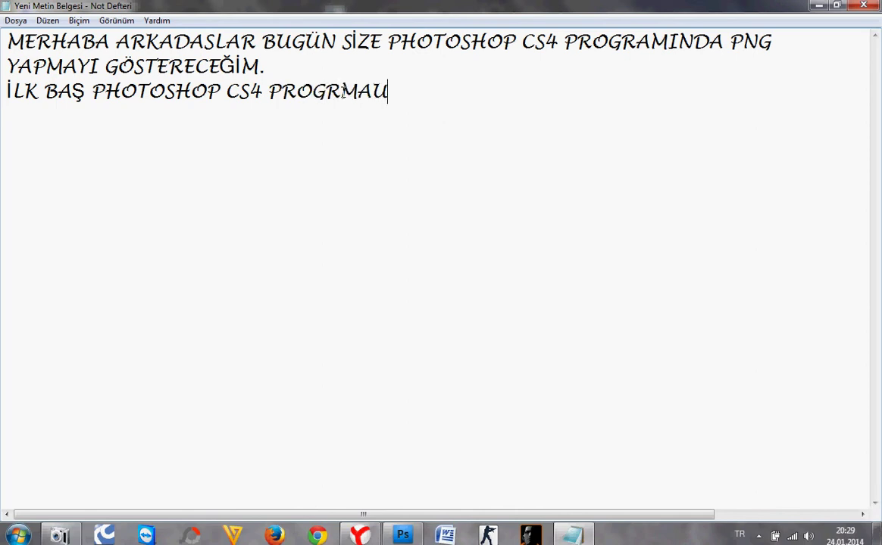
{"action": "key", "text": "BackSpace"}
{"action": "type", "text": "NIN"}
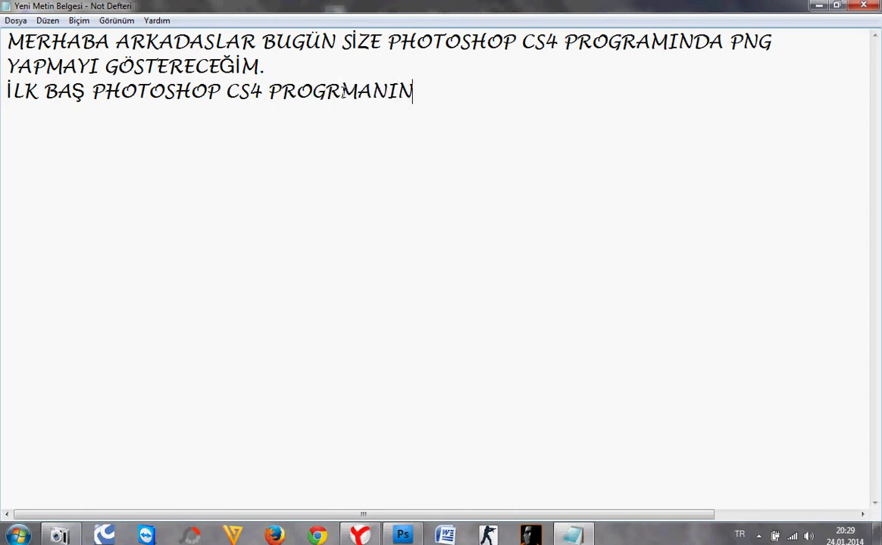
{"action": "key", "text": "BackSpace"}
{"action": "key", "text": "BackSpace"}
{"action": "key", "text": "BackSpace"}
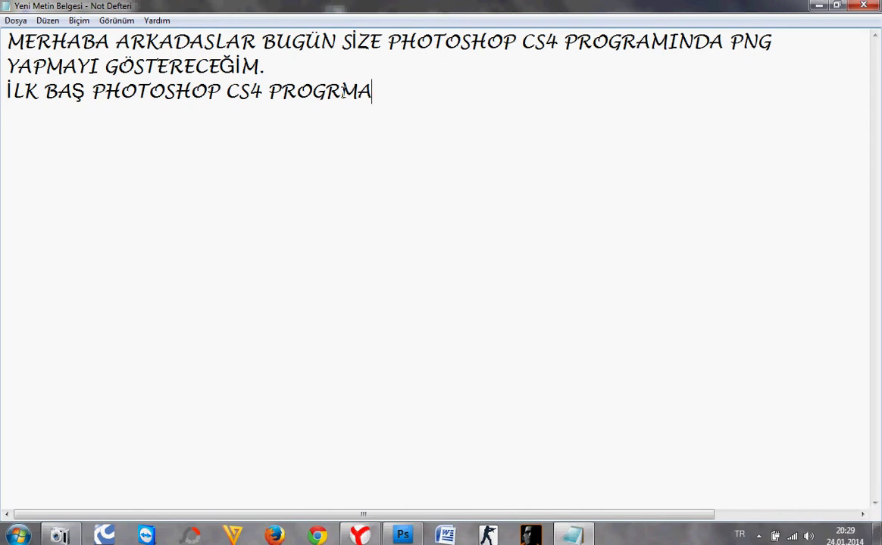
{"action": "key", "text": "BackSpace"}
{"action": "key", "text": "BackSpace"}
{"action": "type", "text": "AMINI "}
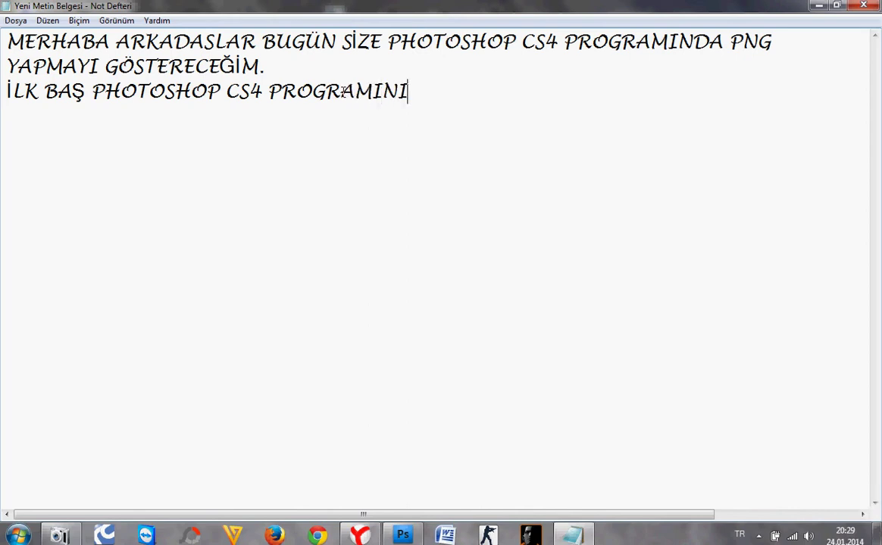
{"action": "type", "text": "AÇIYOR"}
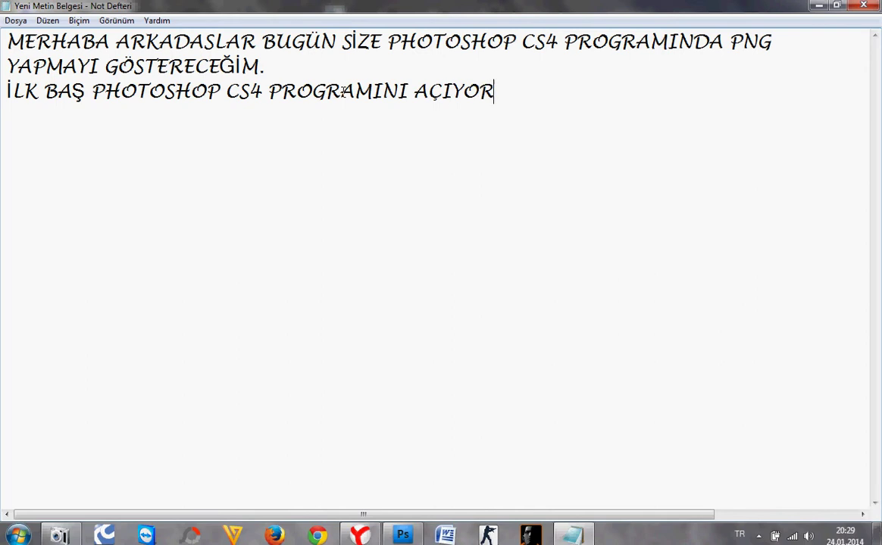
{"action": "type", "text": "UZ"}
{"action": "key", "text": "Return"}
{"action": "left_click", "coordinate": [407, 536]}
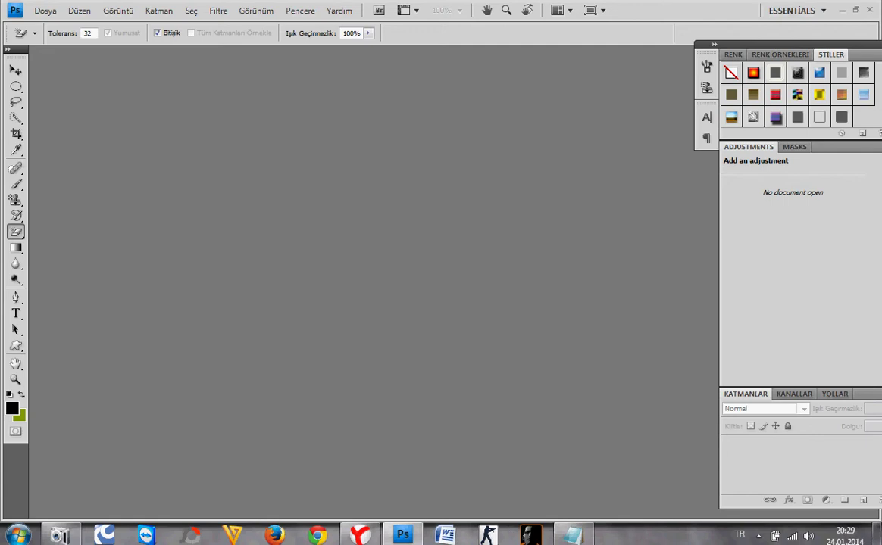
{"action": "left_click", "coordinate": [572, 537]}
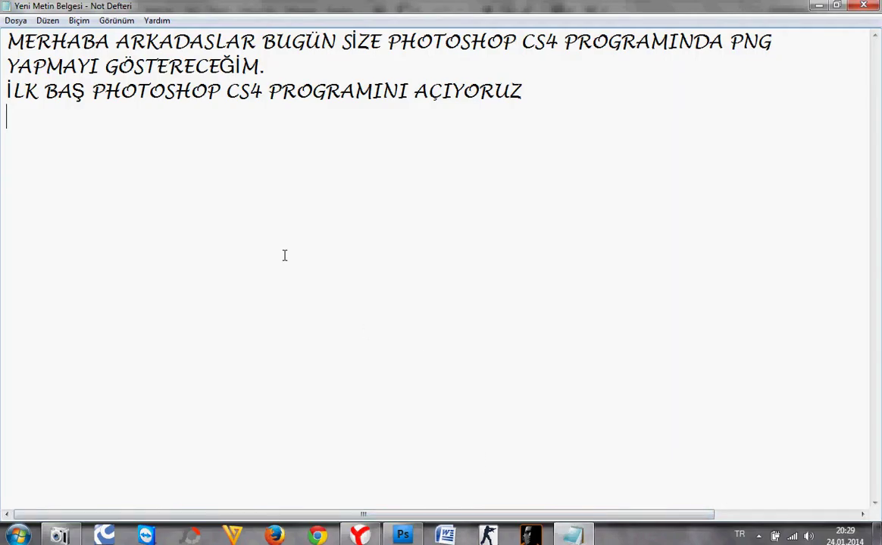
Type 'DAHA SONRA PNG'SİNİ ÇIKARTACAĞIMIZ FOTOĞRAFI PROGRAMA KOYUYORUZ.' in the notes, correcting typos
{"action": "type", "text": "DAHA S"}
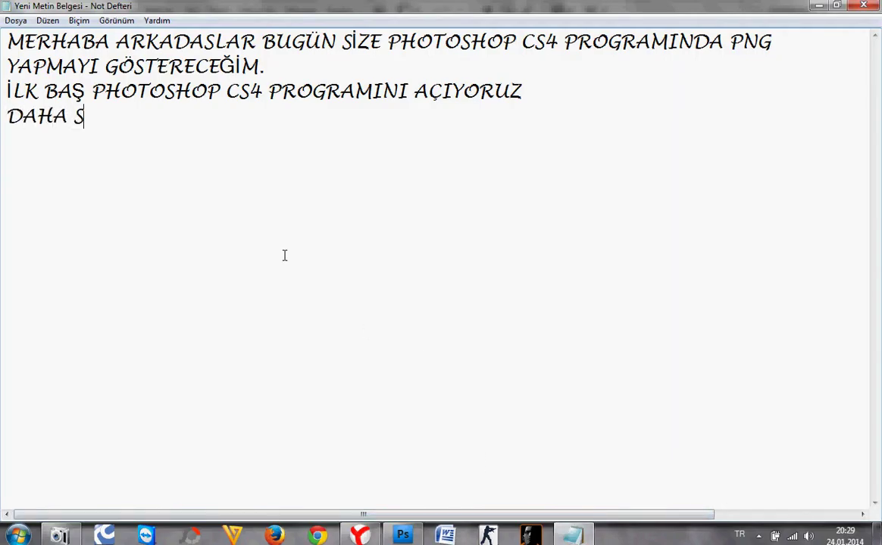
{"action": "type", "text": "ONRA PNS"}
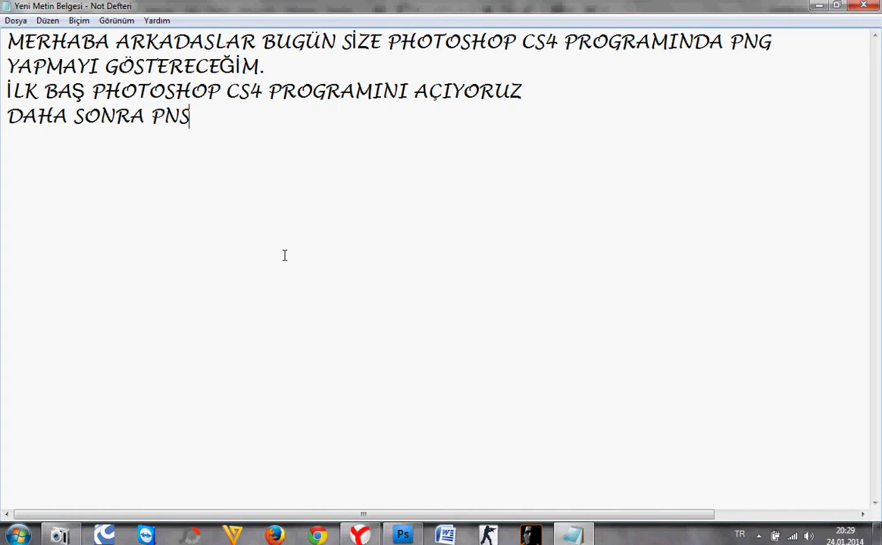
{"action": "key", "text": "BackSpace"}
{"action": "type", "text": "G"}
{"action": "type", "text": "'SİNİ ÇI"}
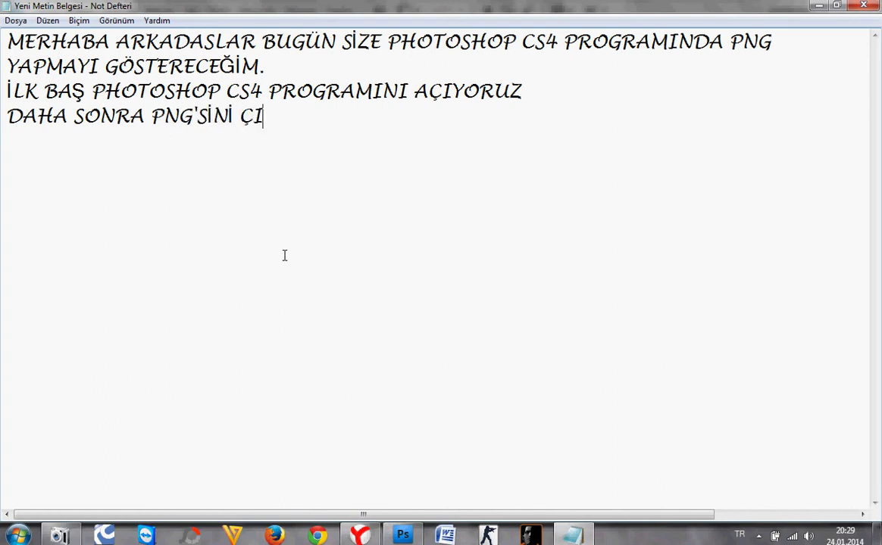
{"action": "type", "text": "KARTACAĞ"}
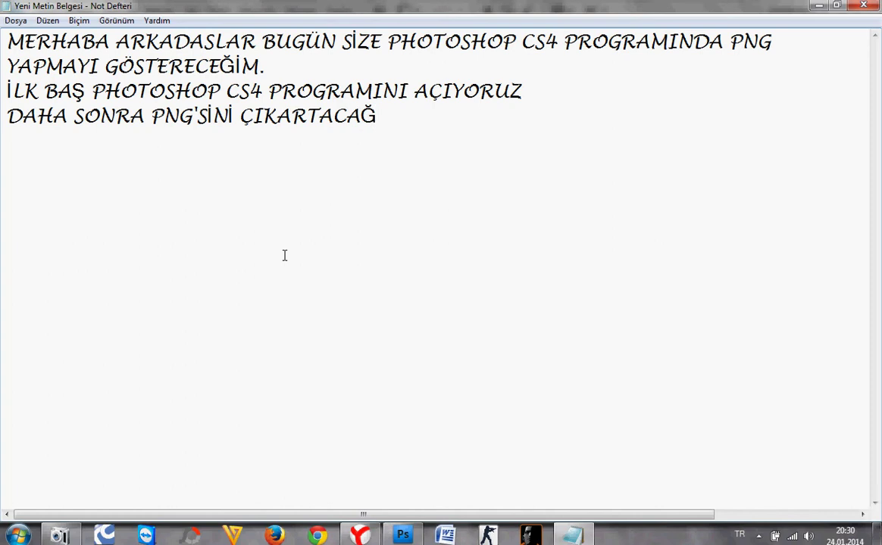
{"action": "type", "text": "IMIZ G"}
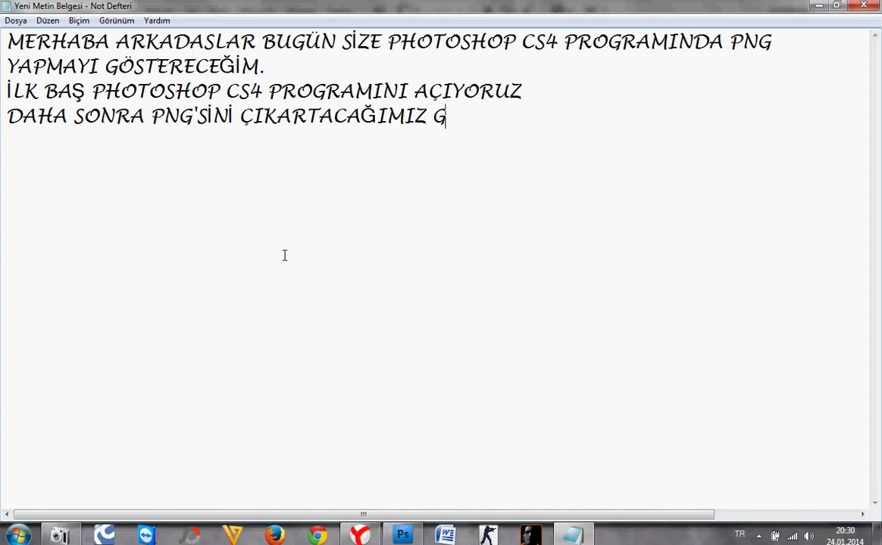
{"action": "key", "text": "BackSpace"}
{"action": "type", "text": "FOTOĞRAFI "}
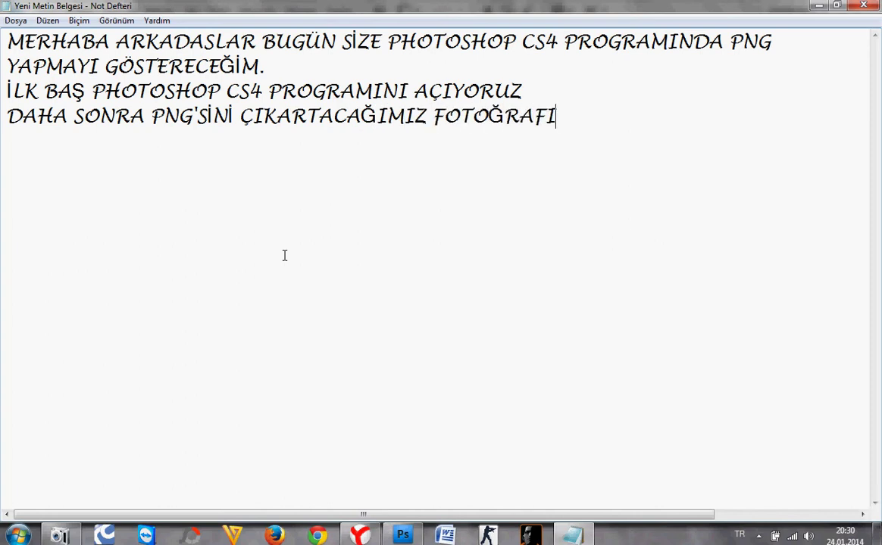
{"action": "type", "text": "P"}
{"action": "type", "text": "H"}
{"action": "key", "text": "BackSpace"}
{"action": "type", "text": "RF"}
{"action": "key", "text": "BackSpace"}
{"action": "type", "text": "O"}
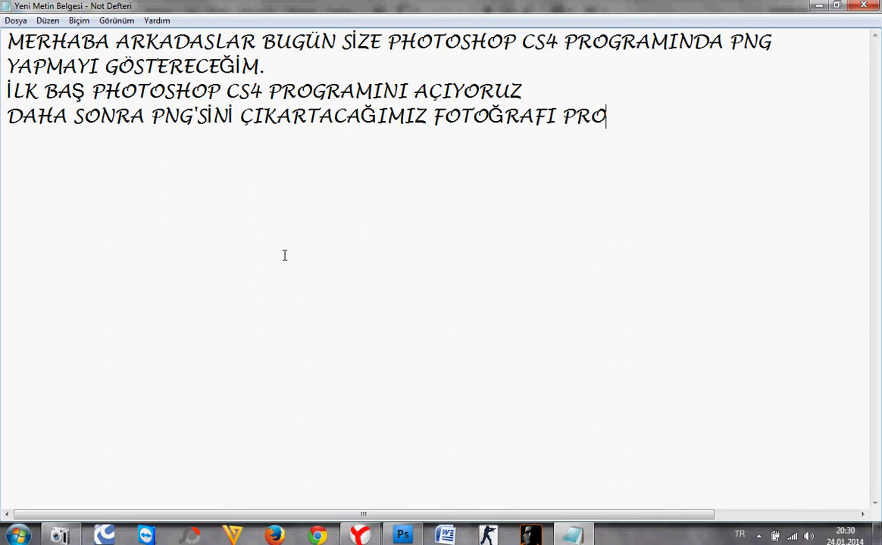
{"action": "type", "text": "GRAMA "}
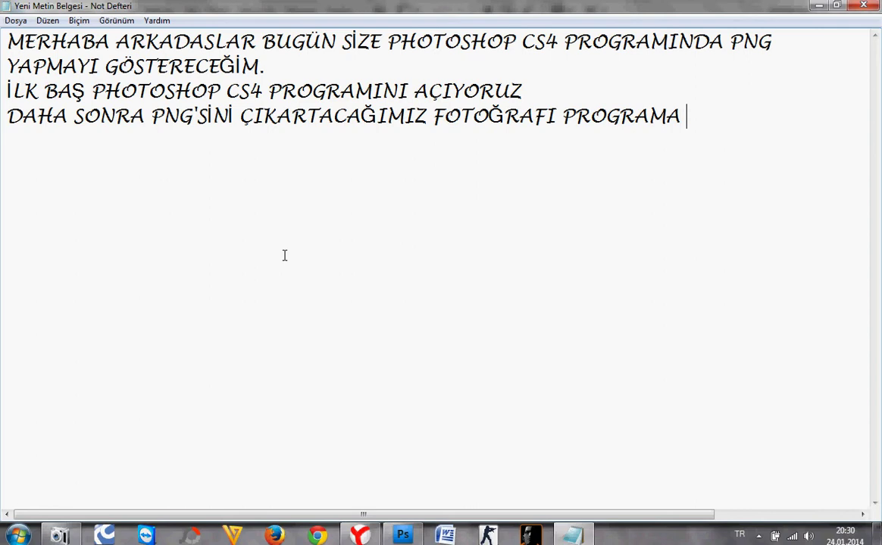
{"action": "type", "text": "K"}
{"action": "type", "text": "OYUYORU"}
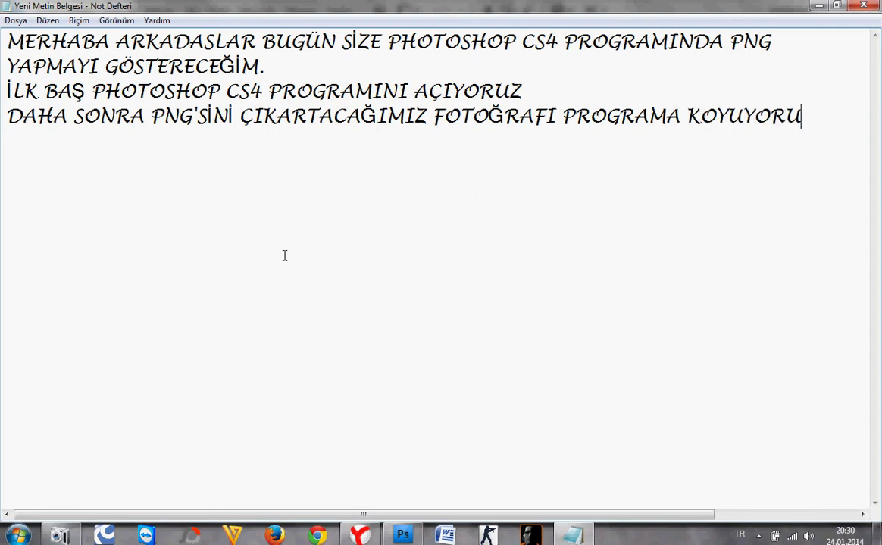
{"action": "type", "text": "Z."}
Open the indir image from the desktop in Photoshop, then return to Notepad
{"action": "key", "text": "super+d"}
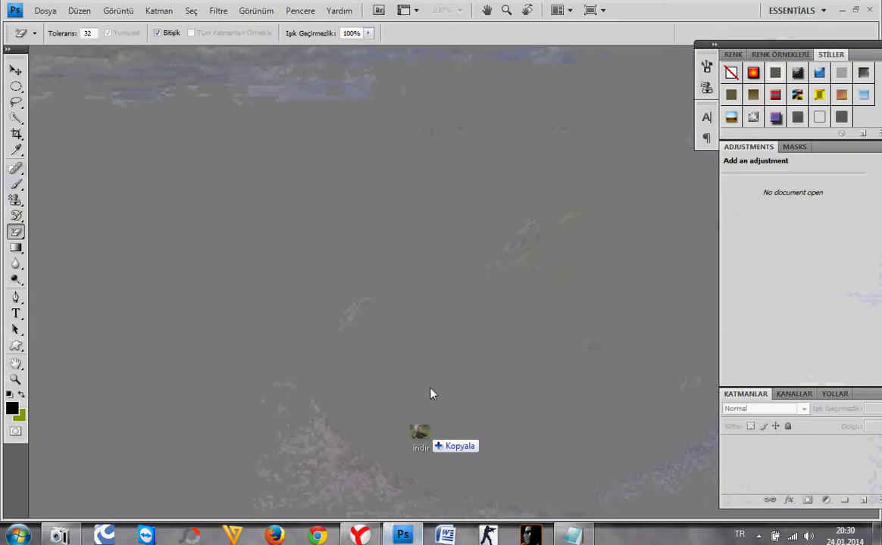
{"action": "left_click_drag", "start_coordinate": [419, 539], "coordinate": [431, 391]}
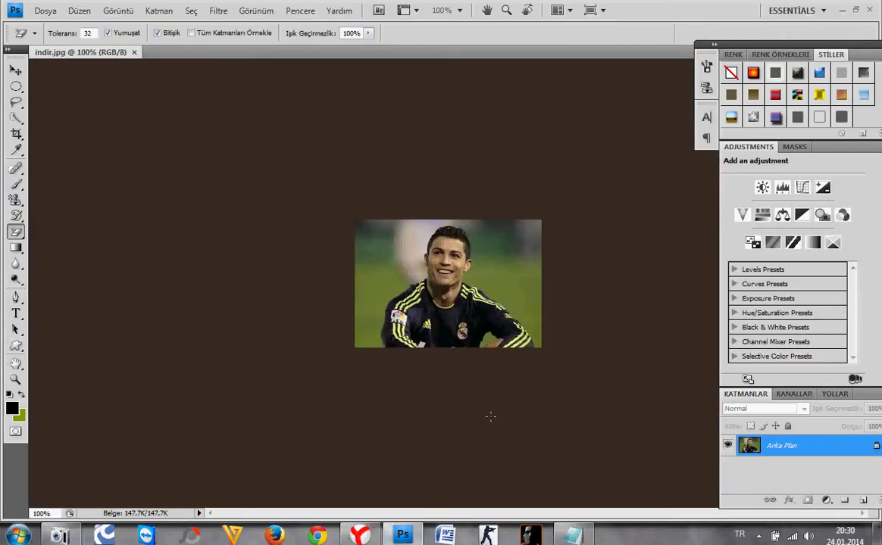
{"action": "left_click", "coordinate": [573, 535]}
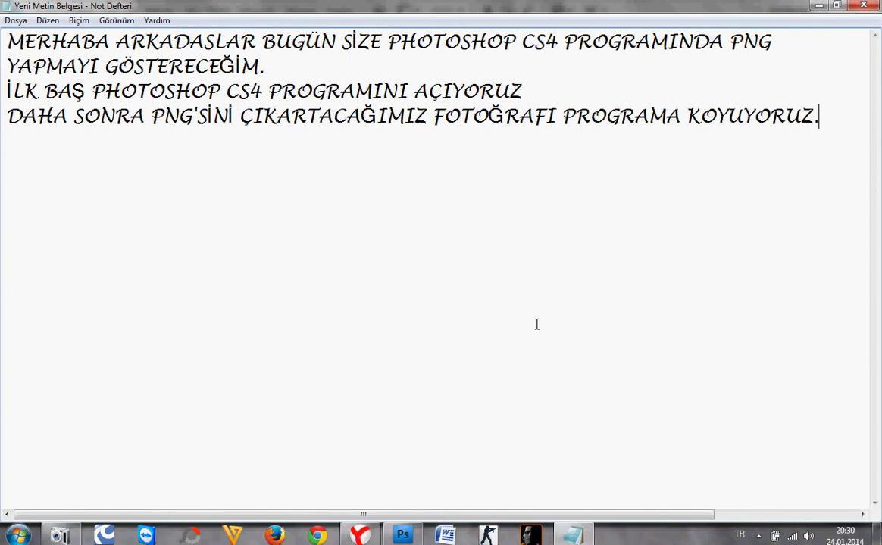
Add 'BENİM FOTOĞRAFIM BİRAZ KÜÇÜK AMA OLSUN !!' and a 'DAHA SONRA' line with blank lines below
{"action": "key", "text": "Return"}
{"action": "type", "text": "BENİM "}
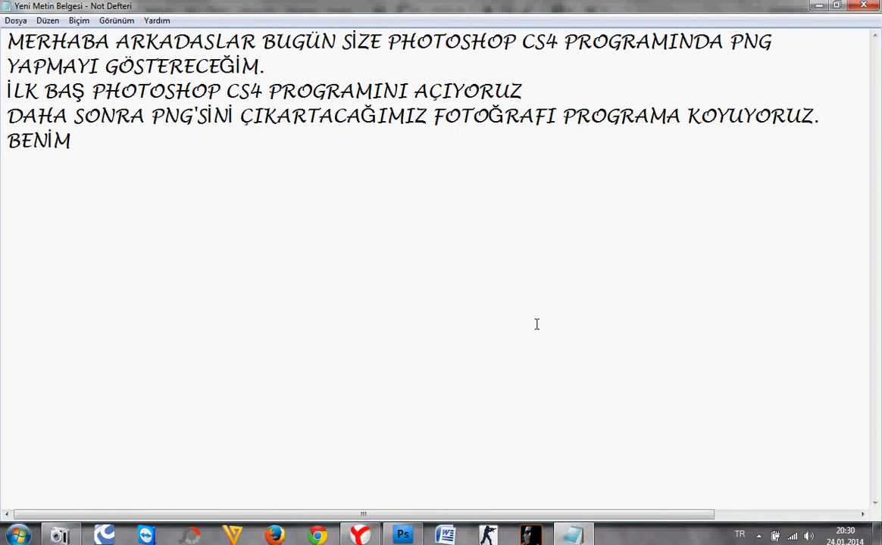
{"action": "type", "text": "FOTOĞRA"}
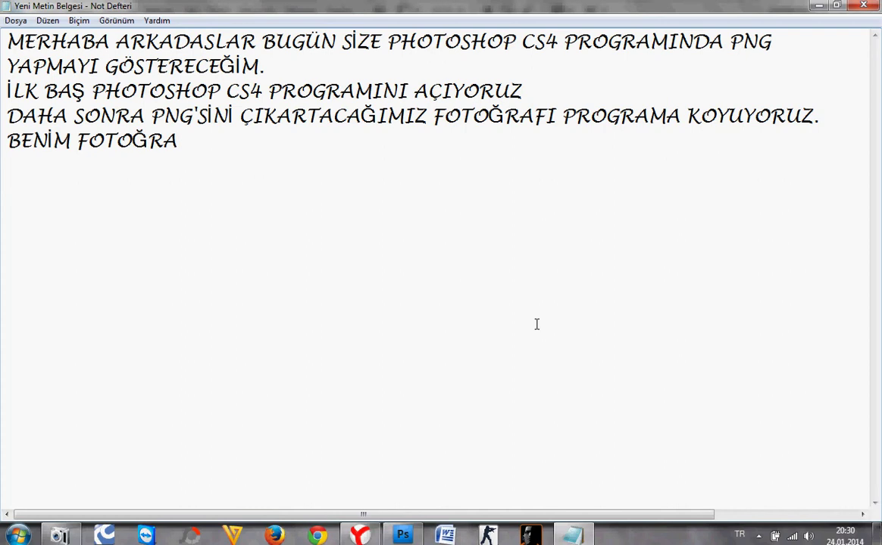
{"action": "type", "text": "FIMI"}
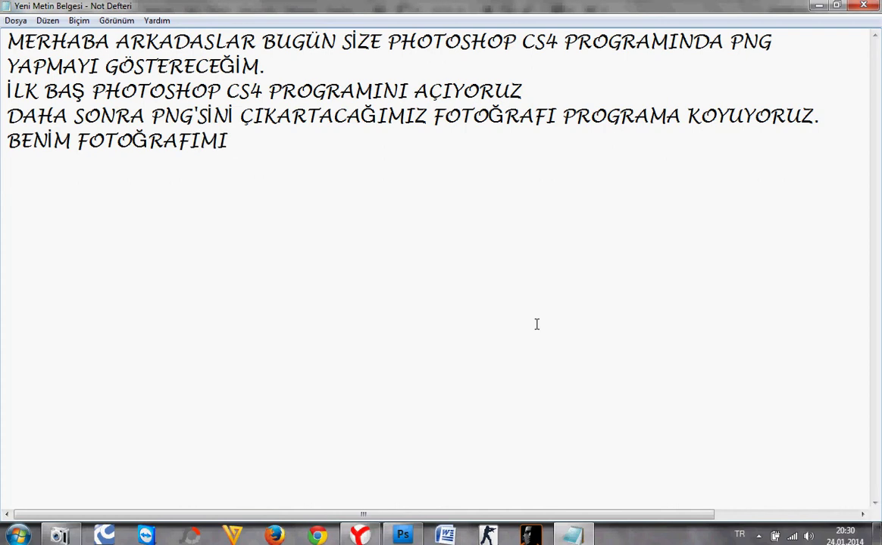
{"action": "key", "text": "BackSpace"}
{"action": "type", "text": "BİRAZ "}
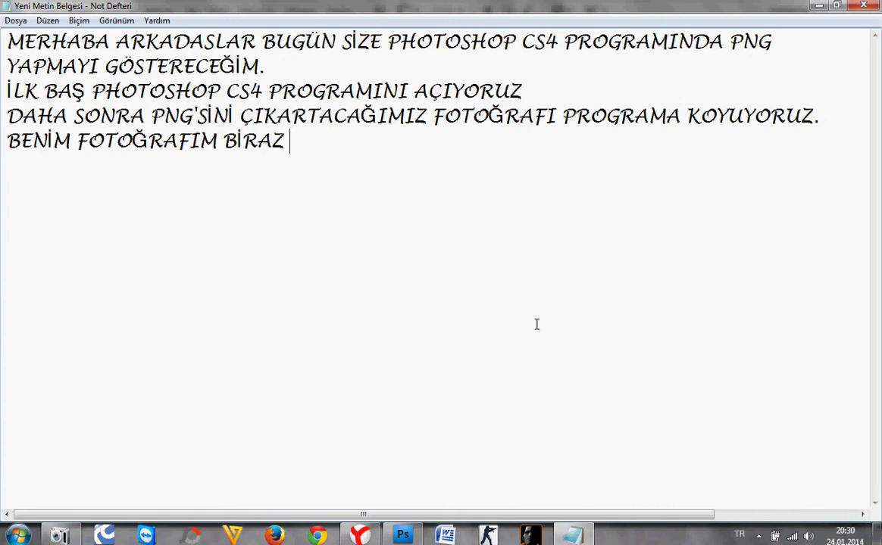
{"action": "type", "text": "KÜÇÜK AMA "}
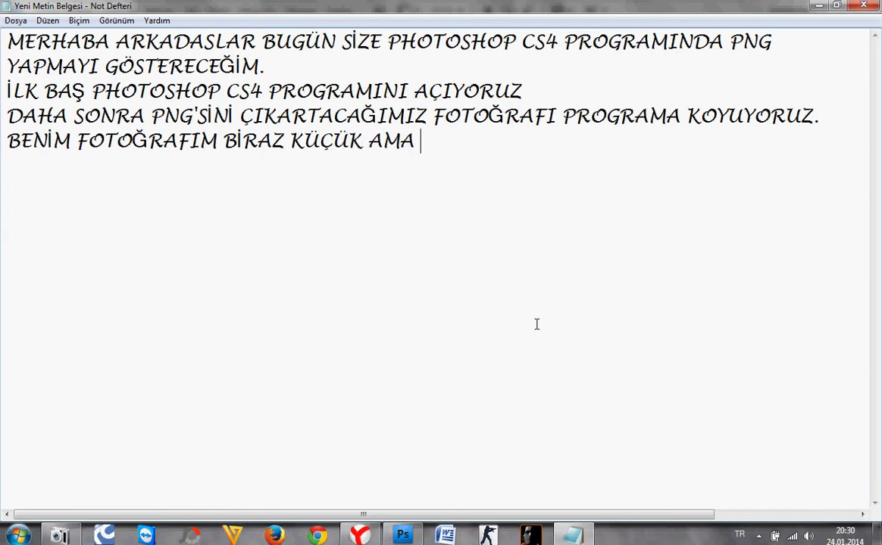
{"action": "type", "text": "OLSUN !!"}
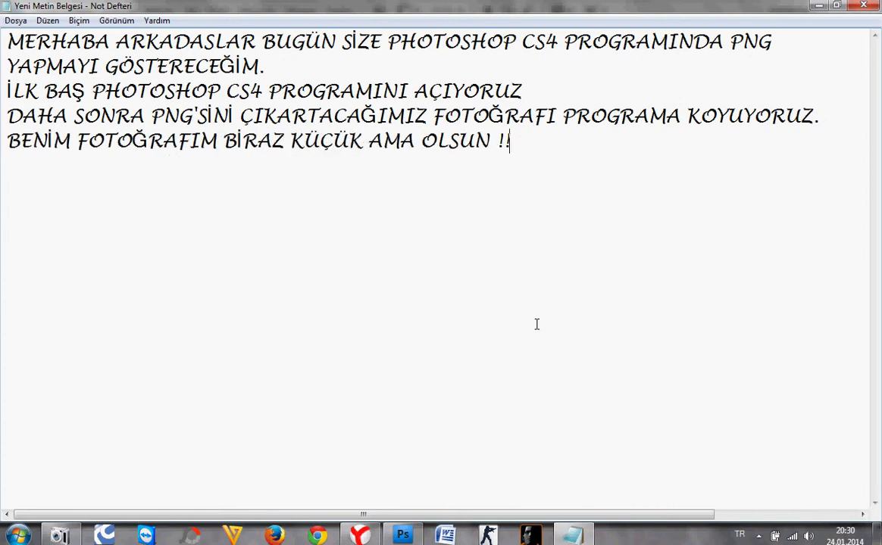
{"action": "key", "text": "Return"}
{"action": "type", "text": "DAHA SONRA"}
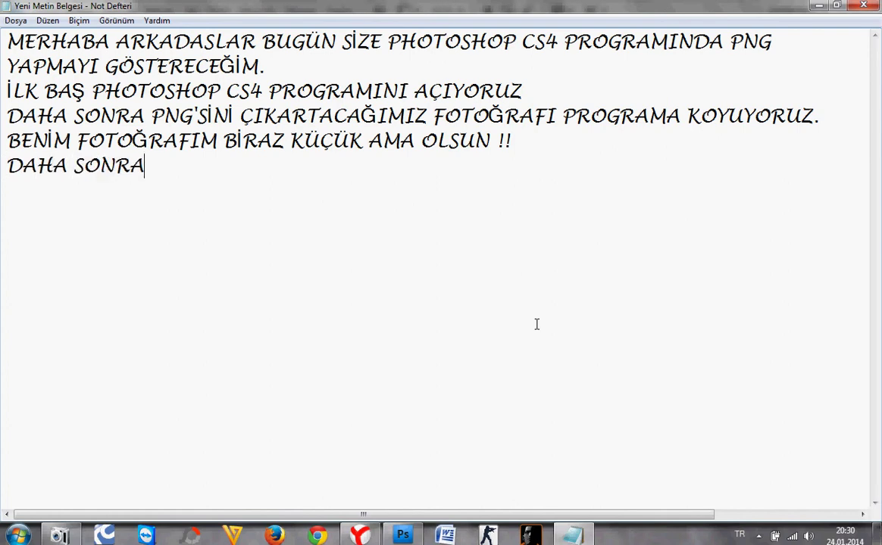
{"action": "key", "text": "Return"}
{"action": "key", "text": "Return"}
Magic-erase the background left of the player and the grey areas around his head
{"action": "left_click", "coordinate": [402, 535]}
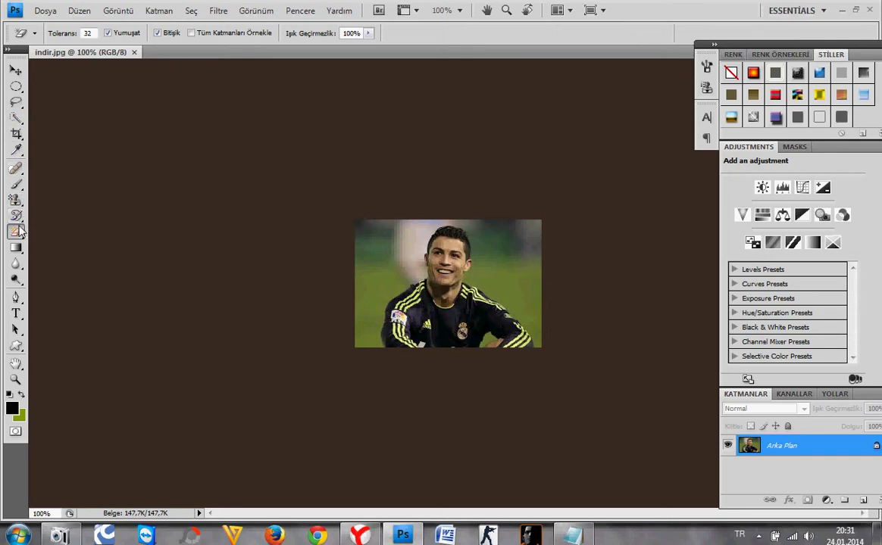
{"action": "left_click", "coordinate": [381, 242]}
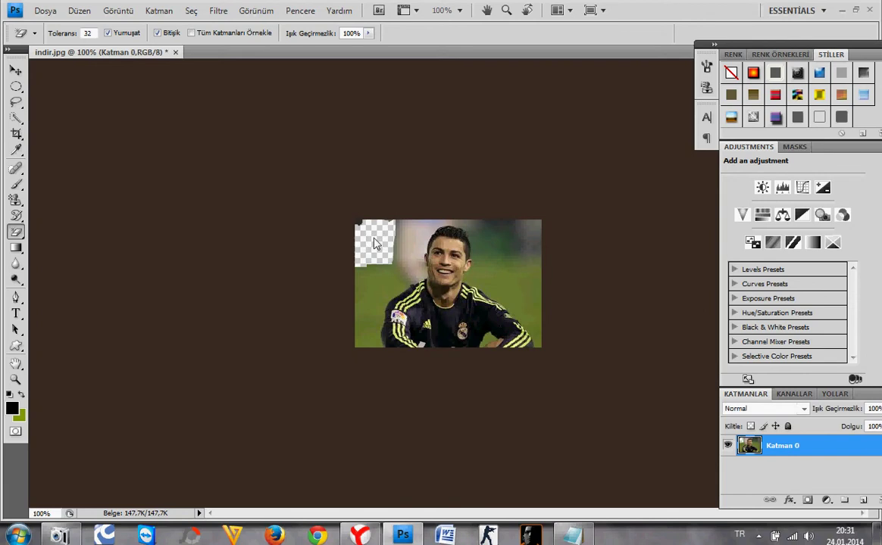
{"action": "left_click", "coordinate": [373, 290]}
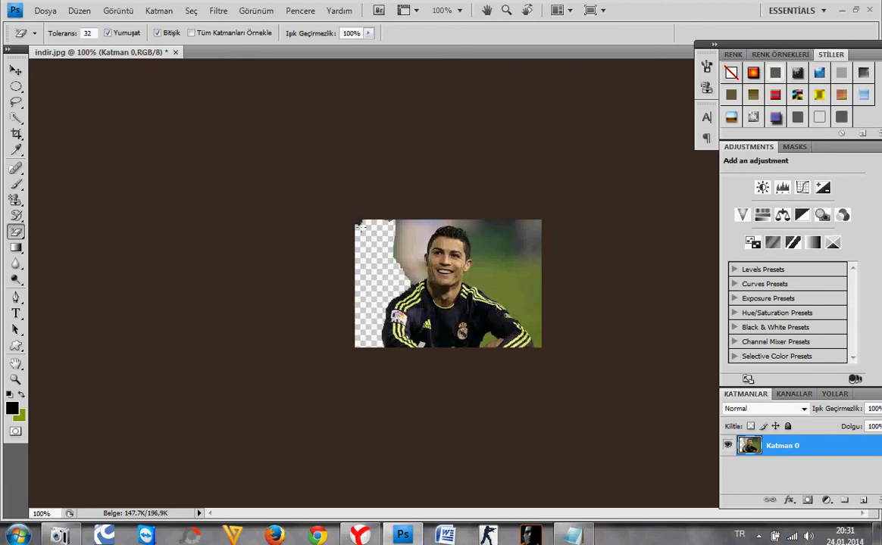
{"action": "left_click", "coordinate": [366, 223]}
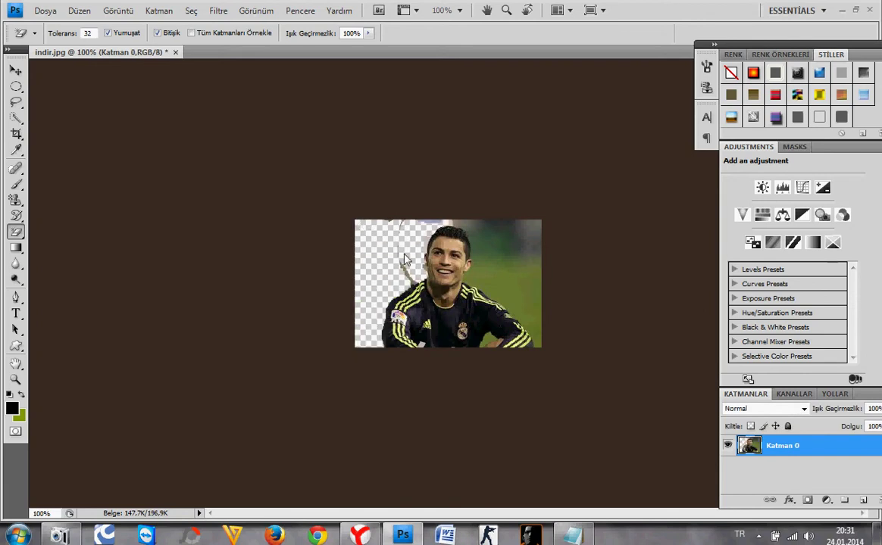
{"action": "left_click", "coordinate": [401, 249]}
{"action": "left_click", "coordinate": [397, 225]}
Erase the green and grey background on the right, top and bottom leftovers to transparency
{"action": "left_click", "coordinate": [485, 233]}
{"action": "left_click", "coordinate": [493, 286]}
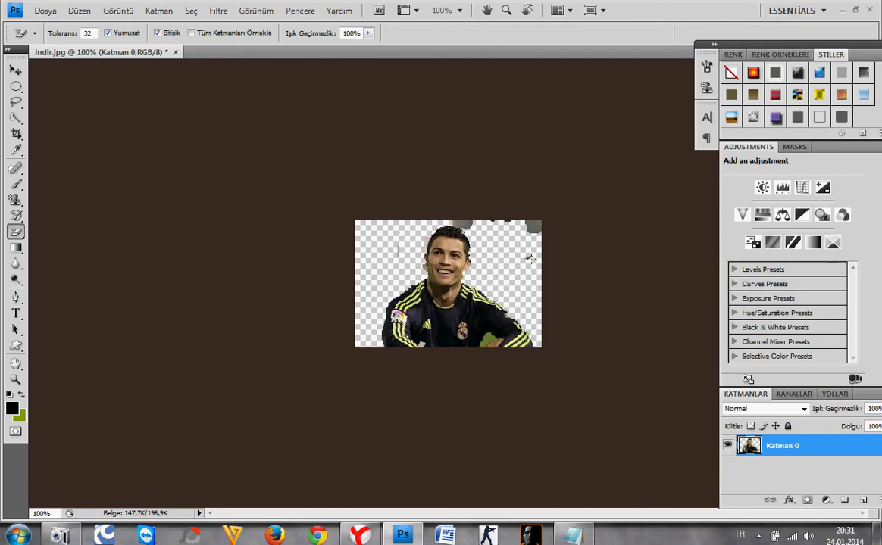
{"action": "left_click", "coordinate": [535, 225]}
{"action": "left_click", "coordinate": [469, 225]}
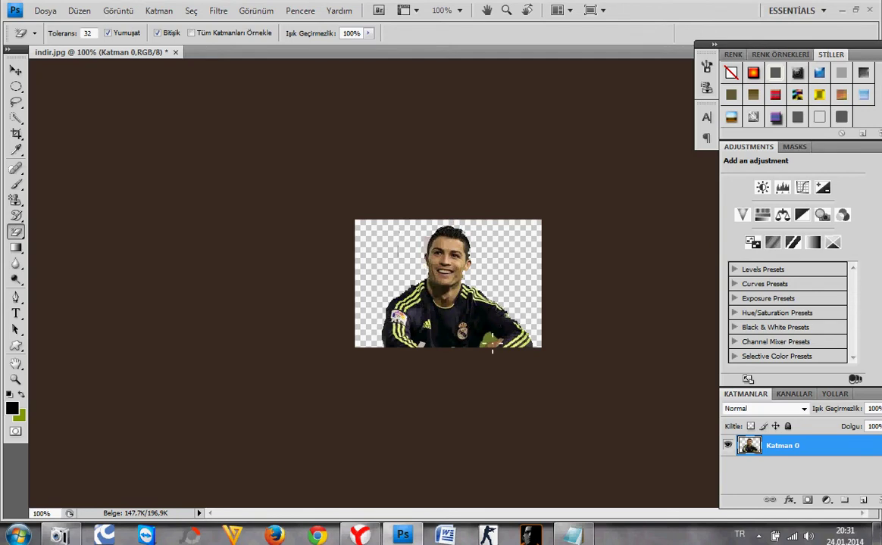
{"action": "left_click", "coordinate": [489, 345]}
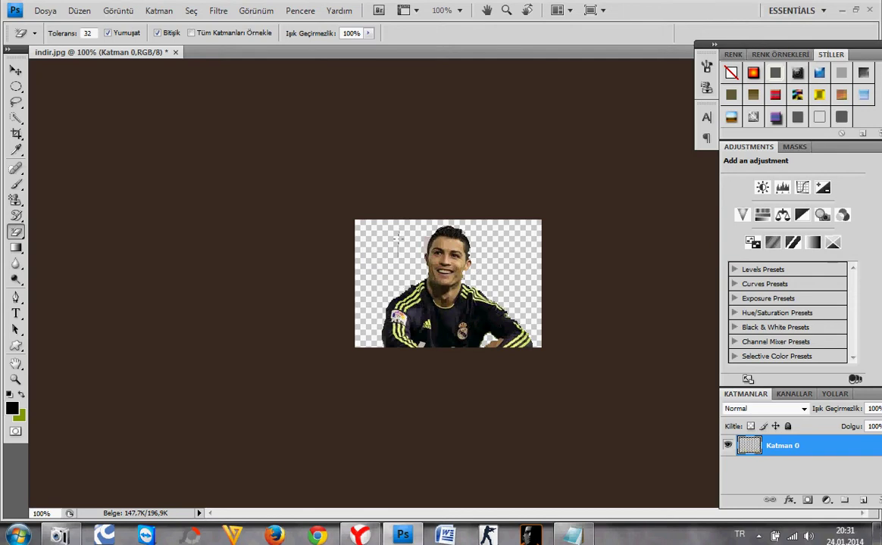
{"action": "left_click", "coordinate": [396, 253]}
{"action": "left_click", "coordinate": [572, 536]}
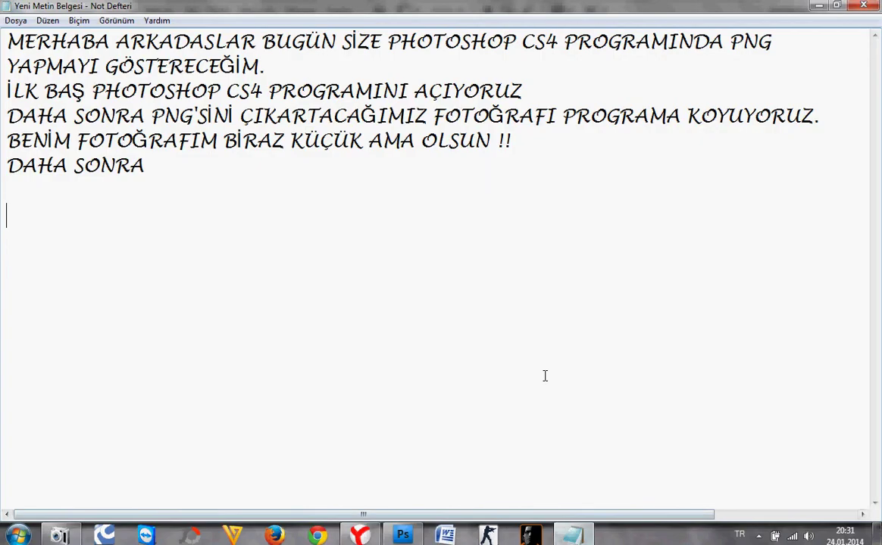
Note 'YUKARIDAN AŞAĞI DOĞRU 11.SIRAYA TIKLIYORUZ SONRA DIŞARKİ KISIMLARI İŞARETLİYORUZ' as method 1
{"action": "key", "text": "BackSpace"}
{"action": "type", "text": "YU"}
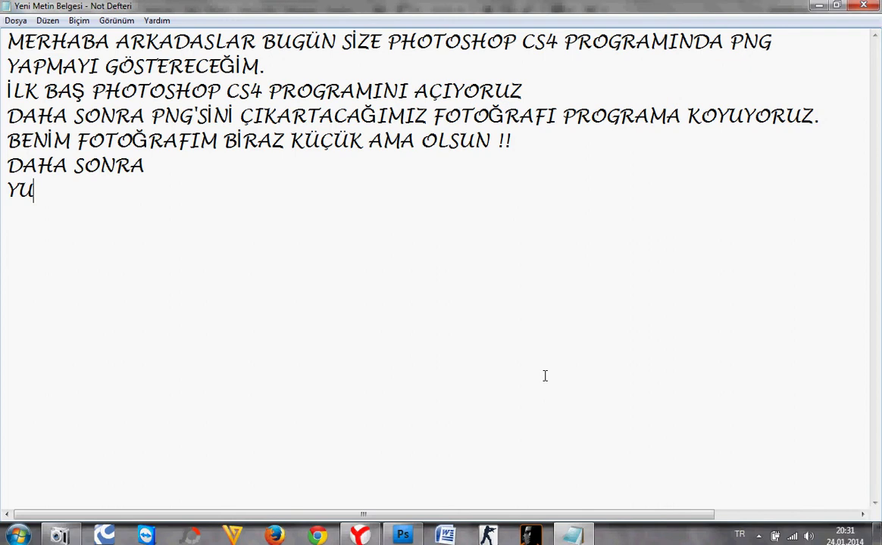
{"action": "type", "text": "KARIDAN "}
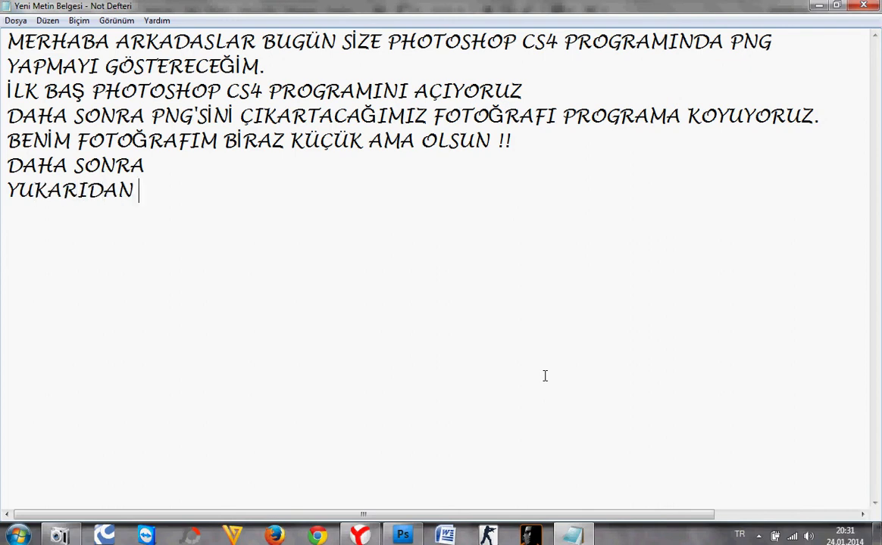
{"action": "type", "text": "AŞAĞI DO"}
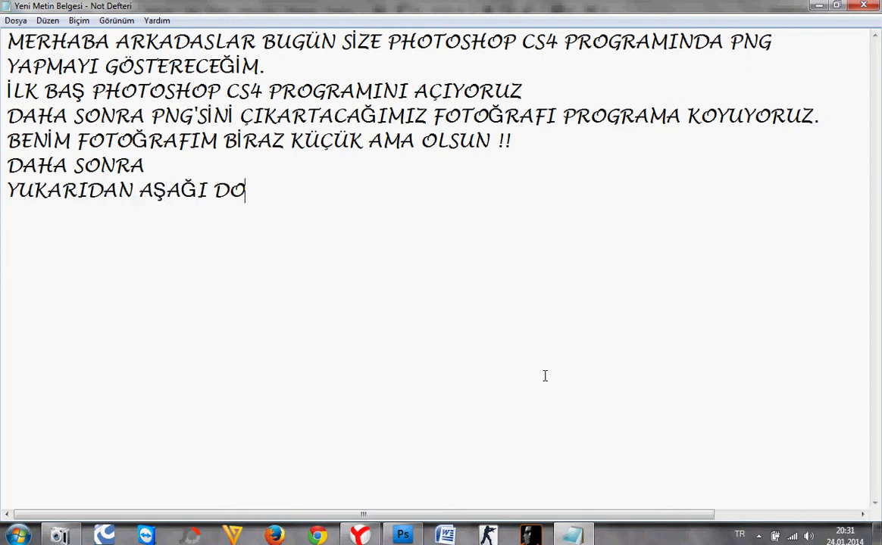
{"action": "type", "text": "ĞRU 11"}
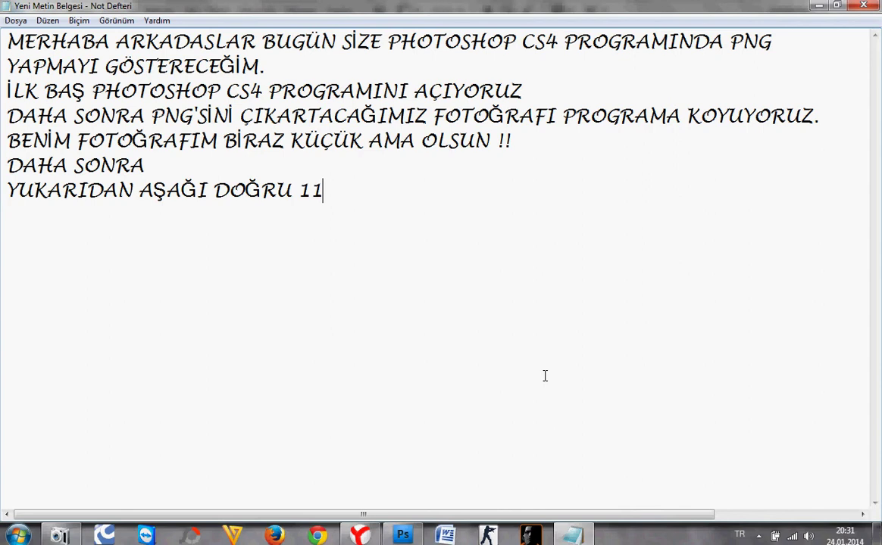
{"action": "type", "text": ".SIRAYA"}
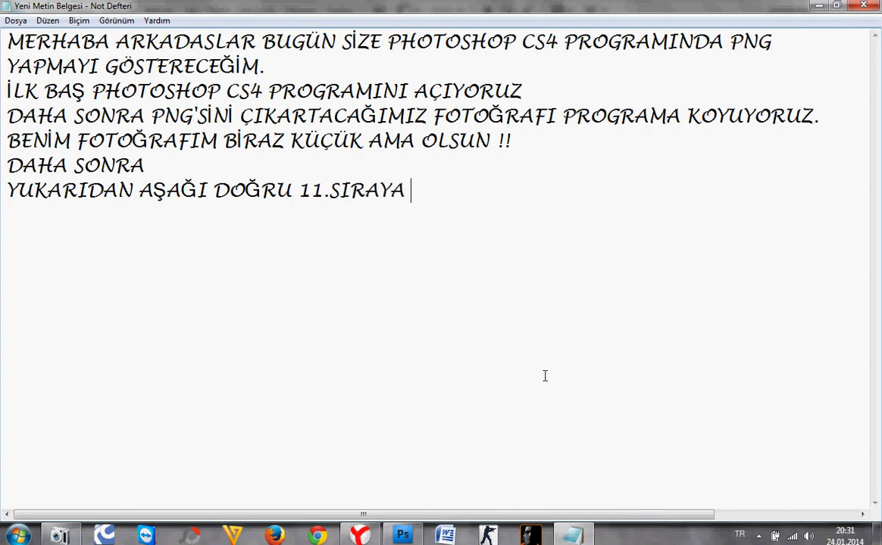
{"action": "type", "text": " TIKLIYO"}
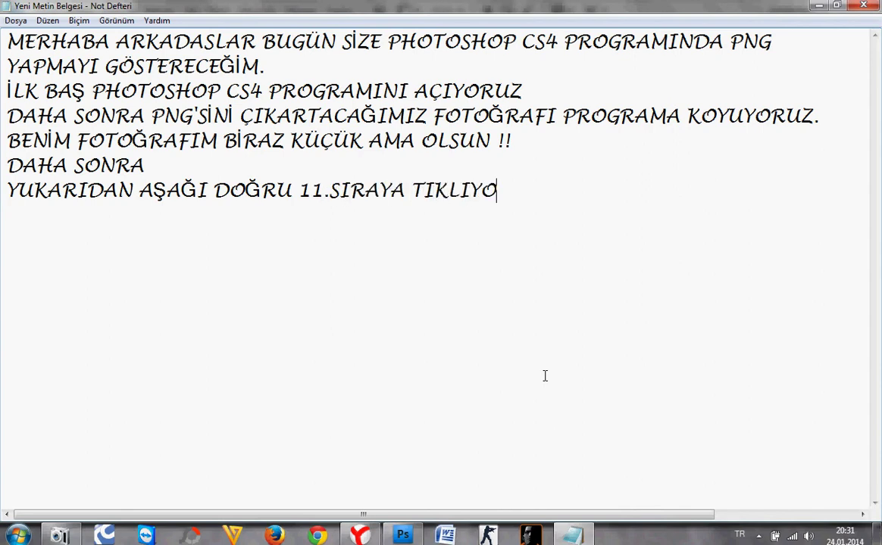
{"action": "type", "text": "RUZ SONRA "}
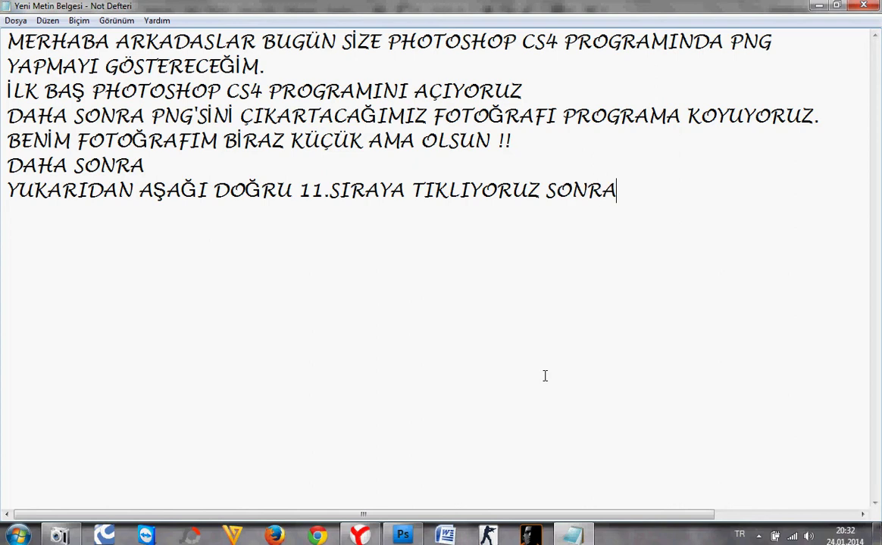
{"action": "type", "text": "DIŞ"}
{"action": "type", "text": "ARKİ KIS"}
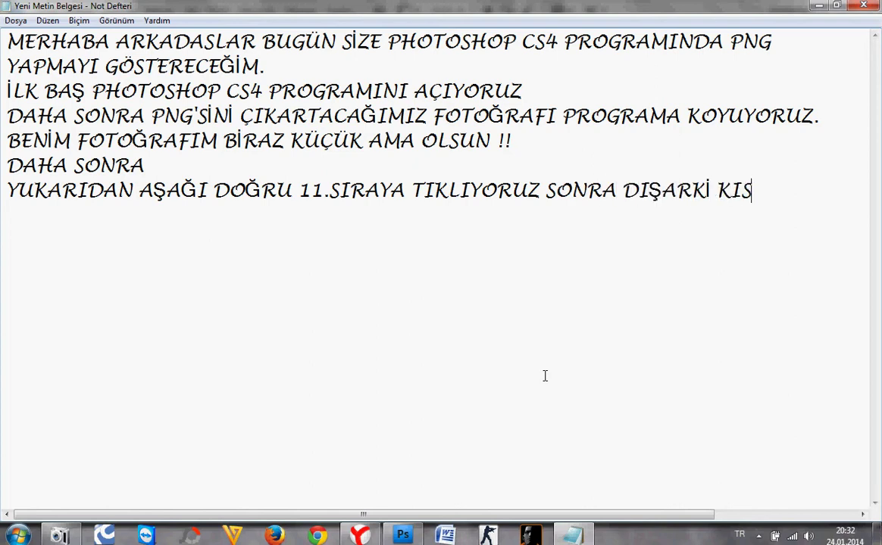
{"action": "type", "text": "IMLARI "}
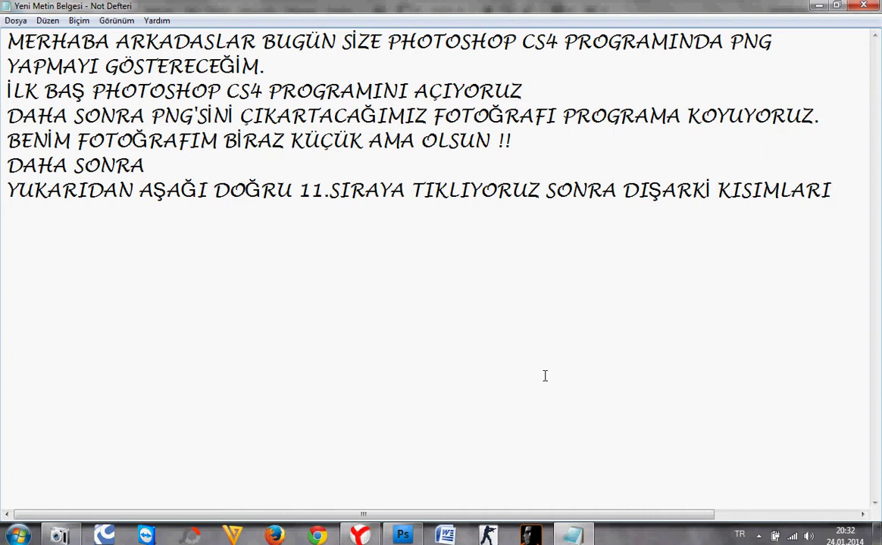
{"action": "type", "text": "İŞARE"}
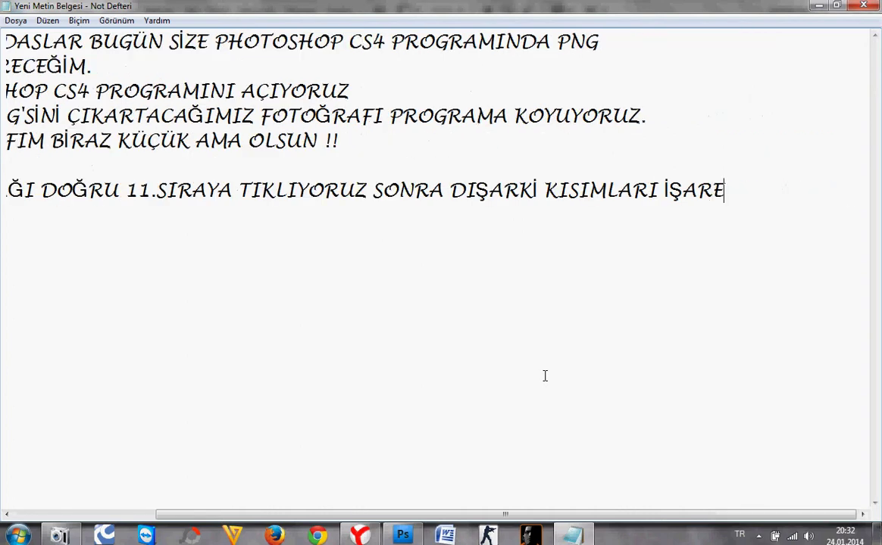
{"action": "type", "text": "T"}
{"action": "key", "text": "BackSpace"}
{"action": "key", "text": "BackSpace"}
{"action": "key", "text": "BackSpace"}
{"action": "key", "text": "BackSpace"}
{"action": "key", "text": "BackSpace"}
{"action": "key", "text": "Return"}
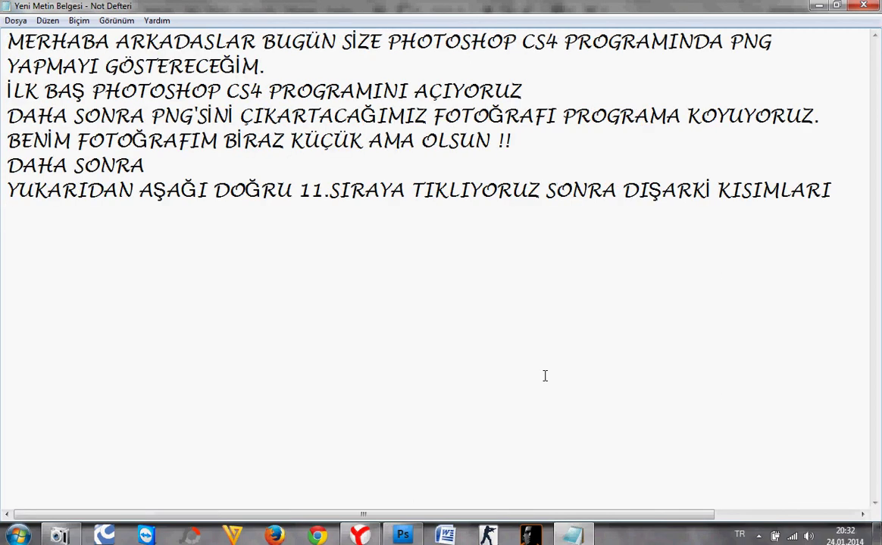
{"action": "type", "text": "İŞARET"}
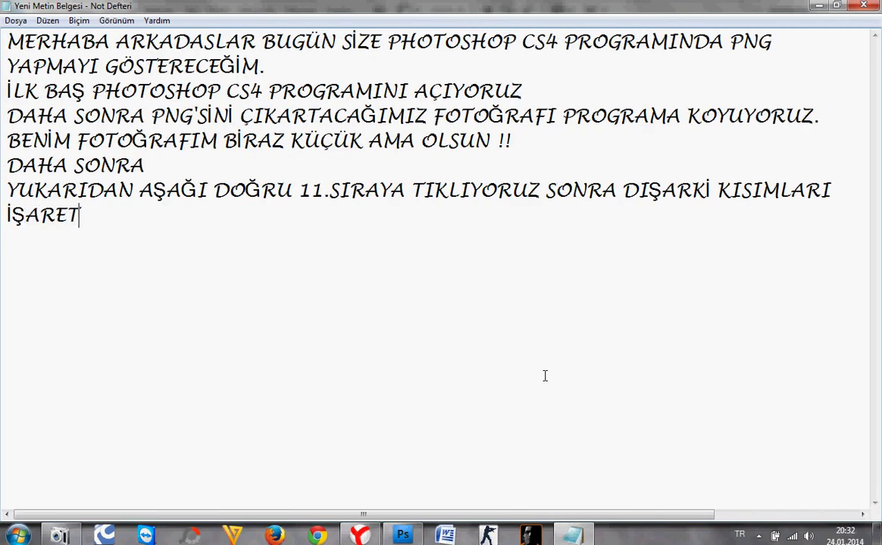
{"action": "type", "text": "LİYORUZ"}
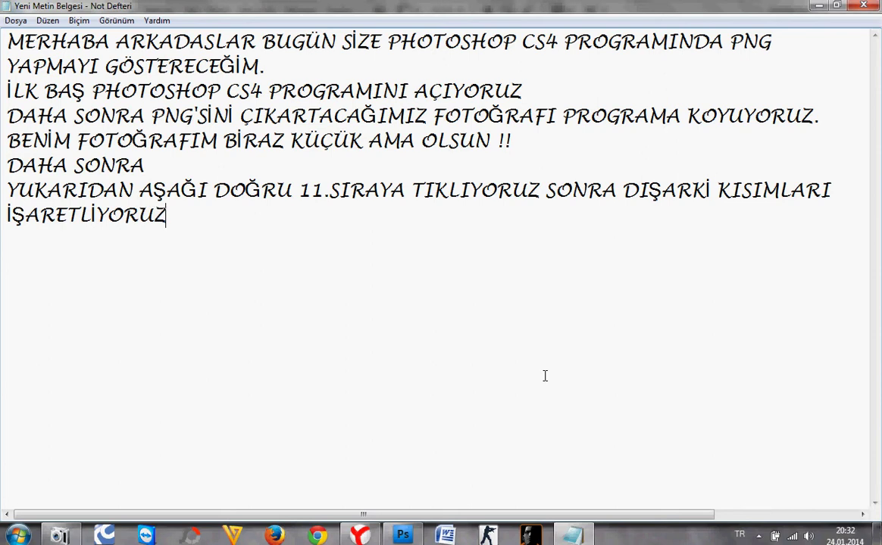
{"action": "key", "text": "Return"}
Add the lines 'BU 1.YÖNTEM İDİ' and '2.YÖNTEM İSE ŞÖYLE ;;;;;', then return to Photoshop
{"action": "type", "text": "BU"}
{"action": "type", "text": " 1.YÖ"}
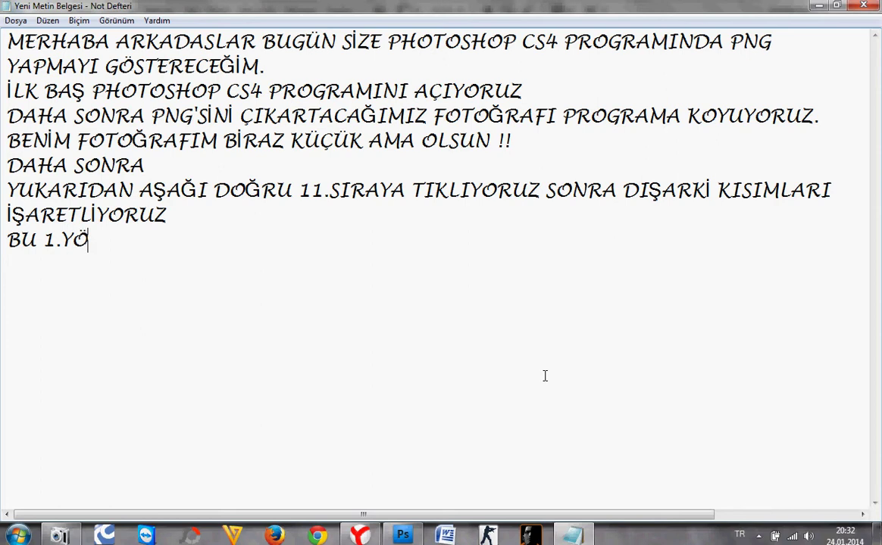
{"action": "type", "text": "NTEM"}
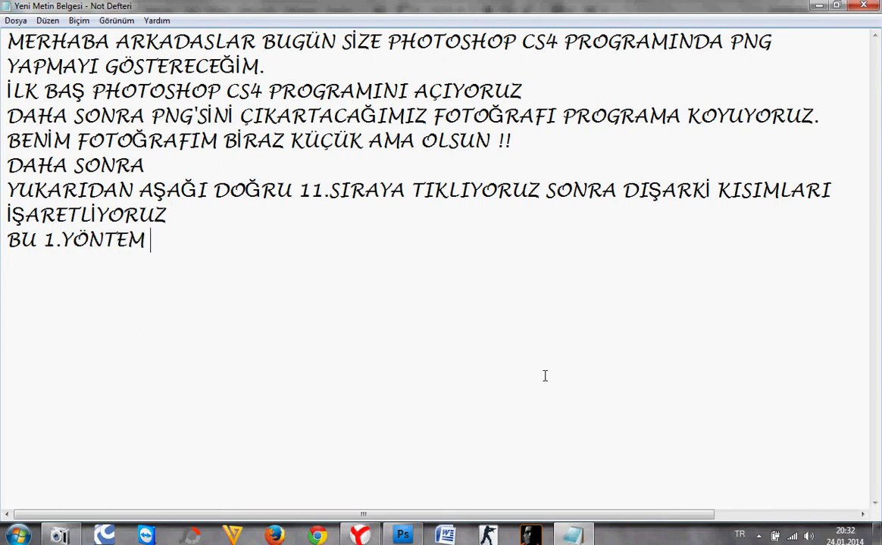
{"action": "type", "text": "İDİ"}
{"action": "key", "text": "Return"}
{"action": "type", "text": "2"}
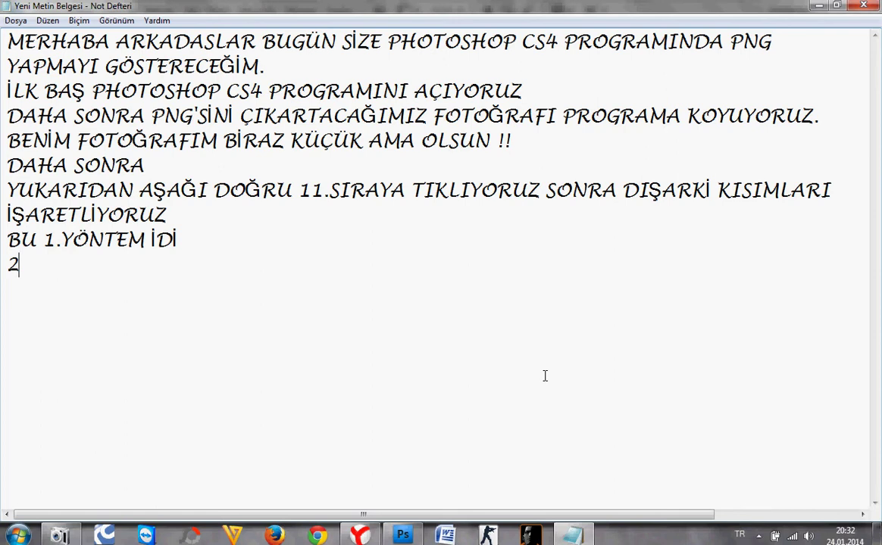
{"action": "type", "text": ".YÖ"}
{"action": "type", "text": "NTEM İS"}
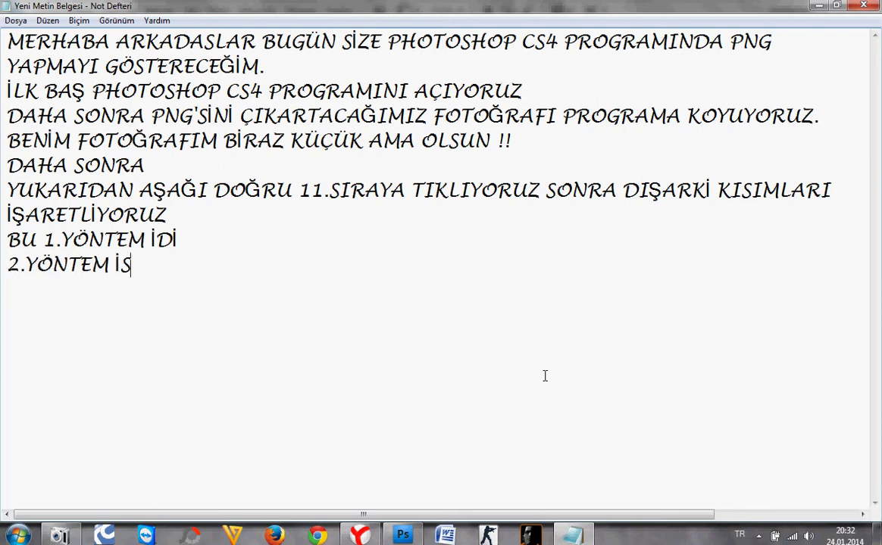
{"action": "type", "text": "E ŞÖ"}
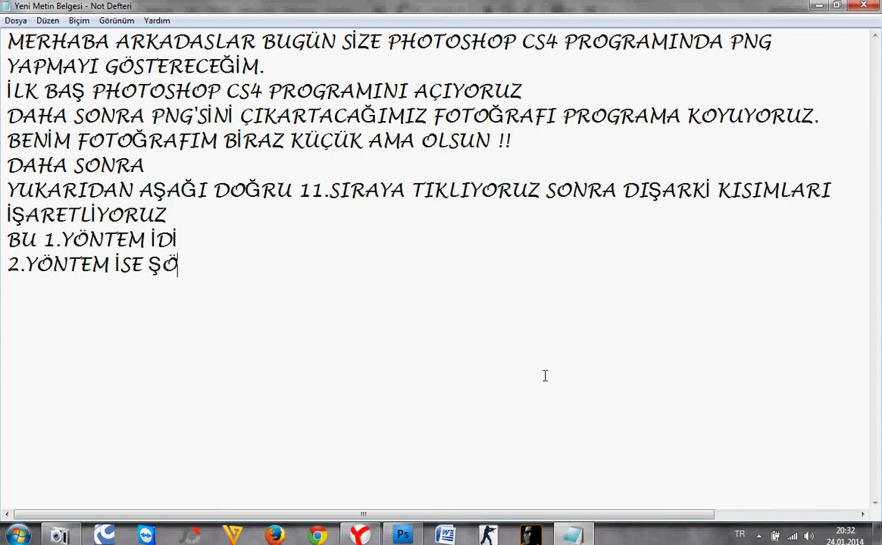
{"action": "type", "text": "YLE "}
{"action": "type", "text": ";;;;;"}
{"action": "key", "text": "Return"}
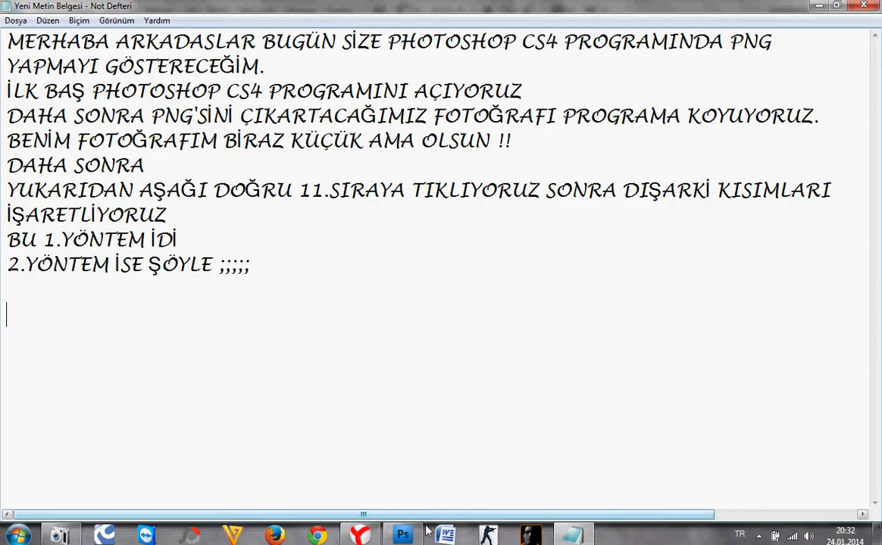
{"action": "key", "text": "alt+Tab"}
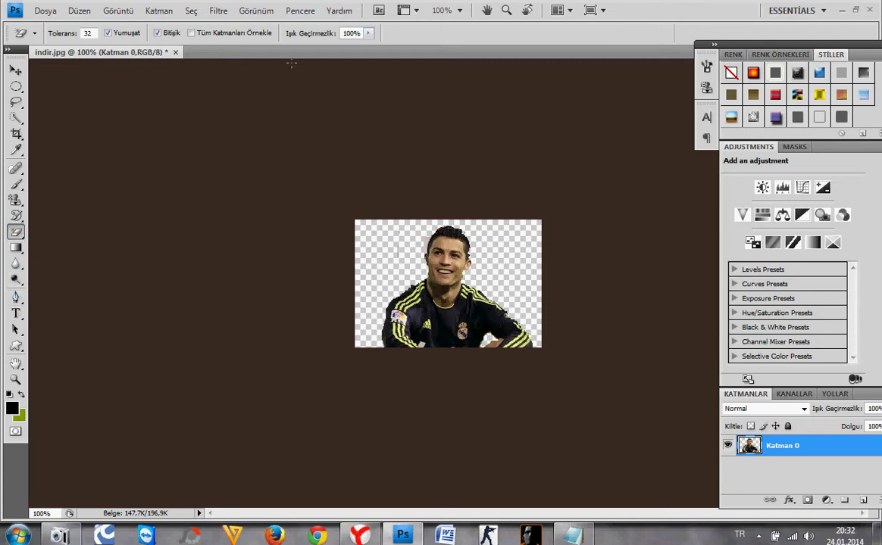
Close the cut-out without saving and reopen the original indir.jpg from the desktop
{"action": "left_click", "coordinate": [175, 53]}
{"action": "left_click", "coordinate": [443, 208]}
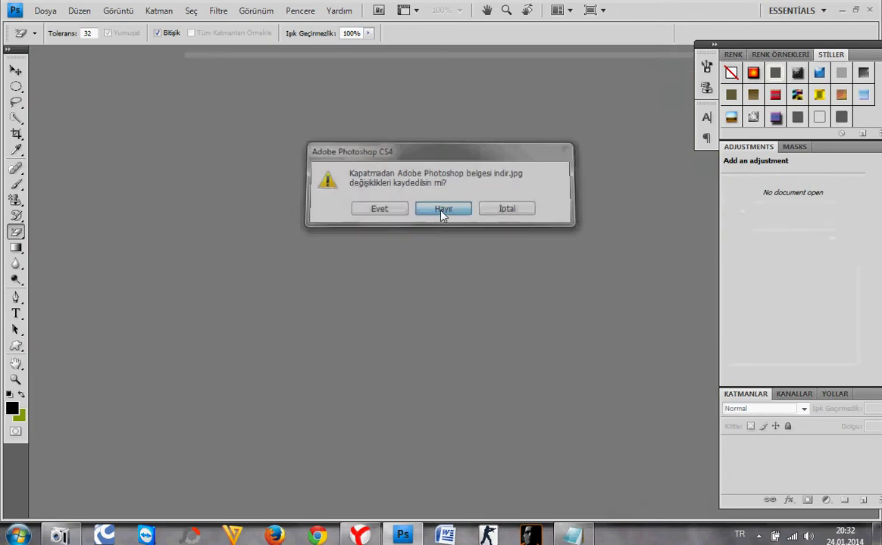
{"action": "key", "text": "super+d"}
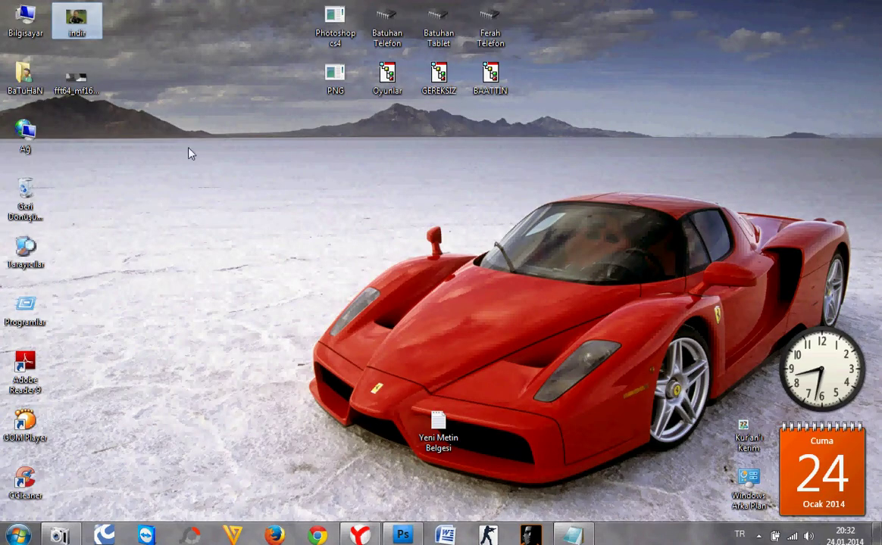
{"action": "left_click_drag", "start_coordinate": [88, 28], "coordinate": [398, 538]}
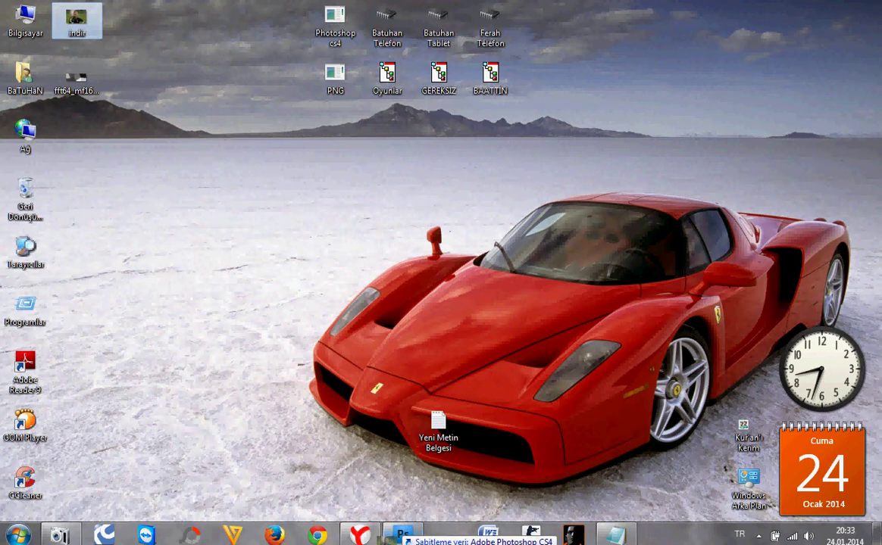
{"action": "left_click_drag", "start_coordinate": [401, 534], "coordinate": [349, 408]}
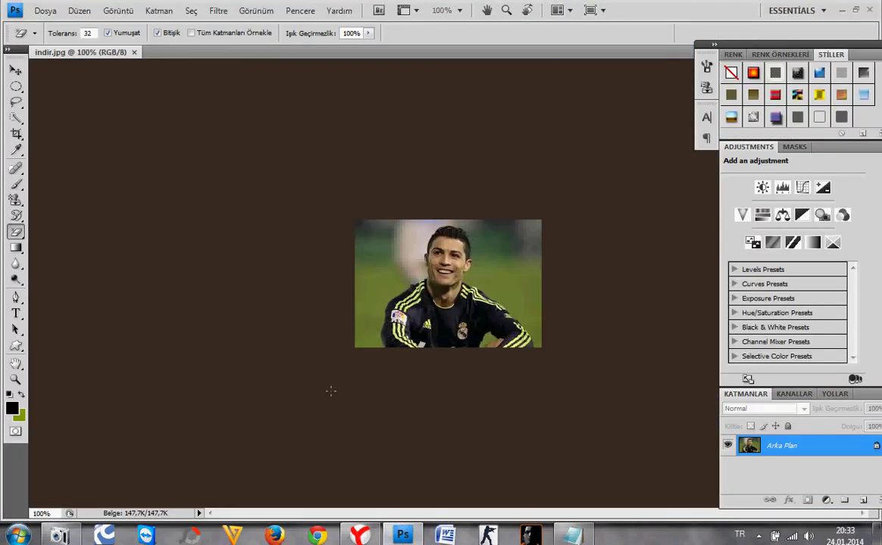
Zoom the photo to 300% and select the Pen tool
{"action": "key", "text": "z"}
{"action": "left_click", "coordinate": [428, 299]}
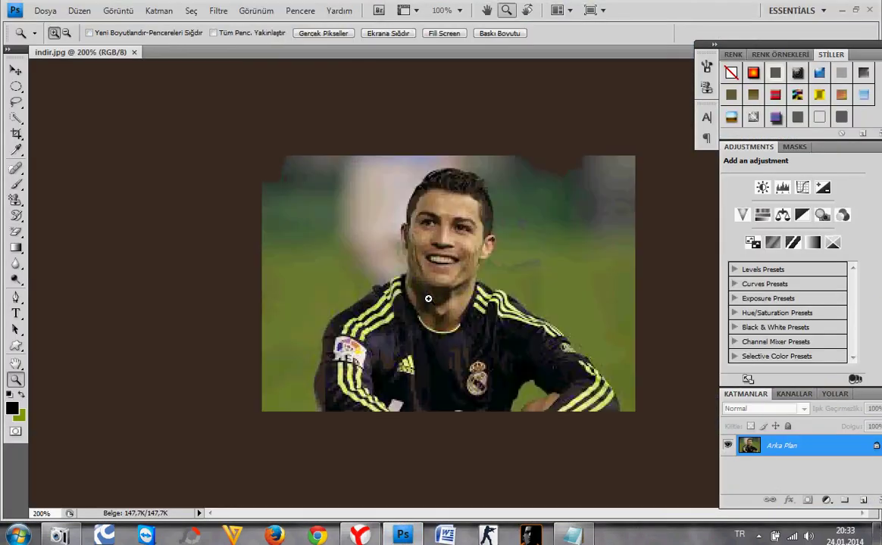
{"action": "left_click", "coordinate": [428, 299]}
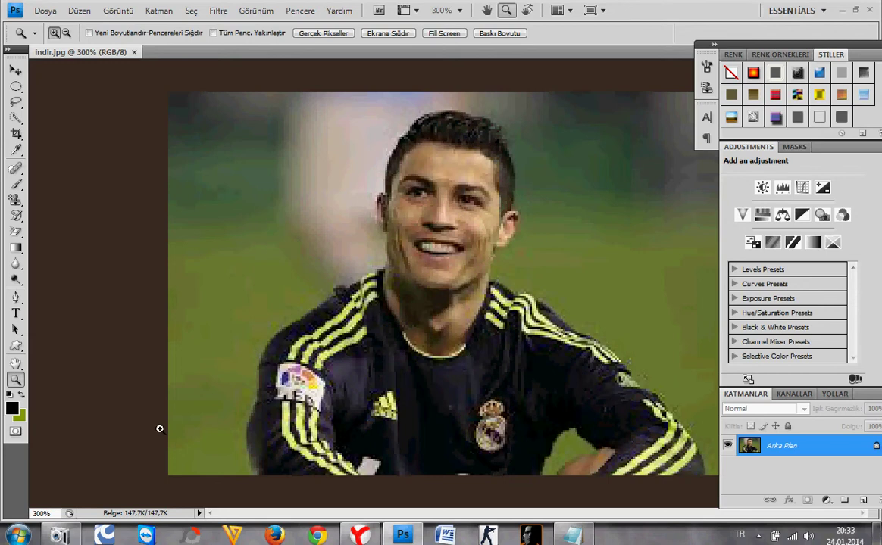
{"action": "left_click", "coordinate": [16, 297]}
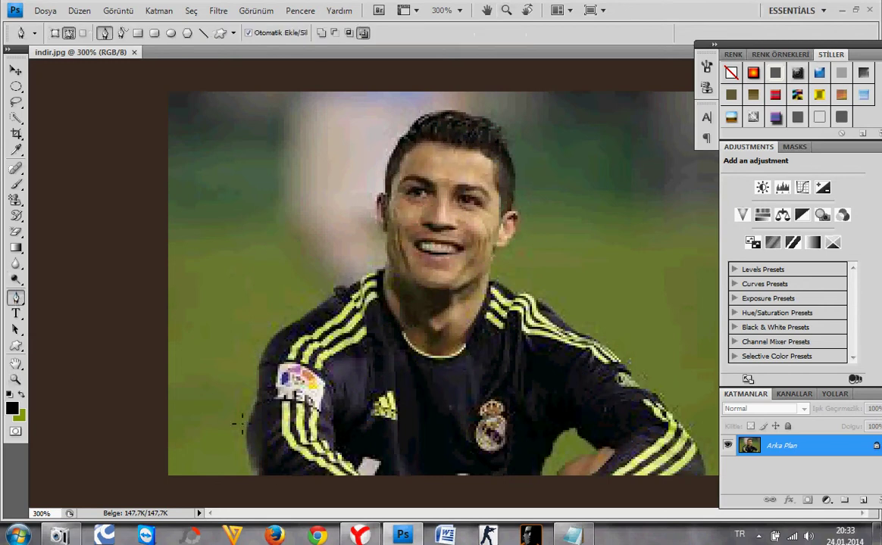
Place pen anchors up the player's left arm and along the left shoulder toward the neck
{"action": "left_click", "coordinate": [258, 476]}
{"action": "left_click", "coordinate": [248, 458]}
{"action": "left_click", "coordinate": [247, 438]}
{"action": "left_click", "coordinate": [254, 413]}
{"action": "left_click", "coordinate": [261, 390]}
{"action": "left_click", "coordinate": [258, 377]}
{"action": "left_click", "coordinate": [259, 356]}
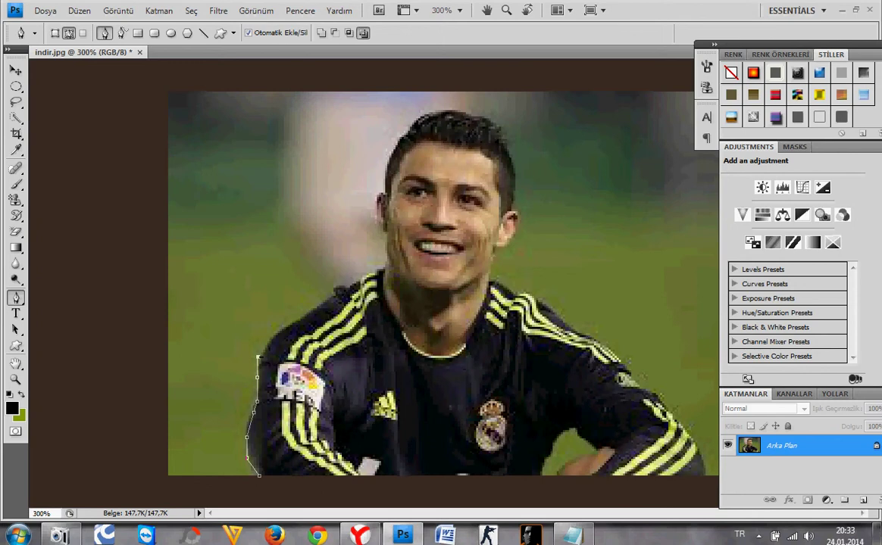
{"action": "left_click", "coordinate": [281, 331]}
{"action": "left_click", "coordinate": [307, 311]}
{"action": "left_click", "coordinate": [336, 294]}
{"action": "left_click", "coordinate": [360, 281]}
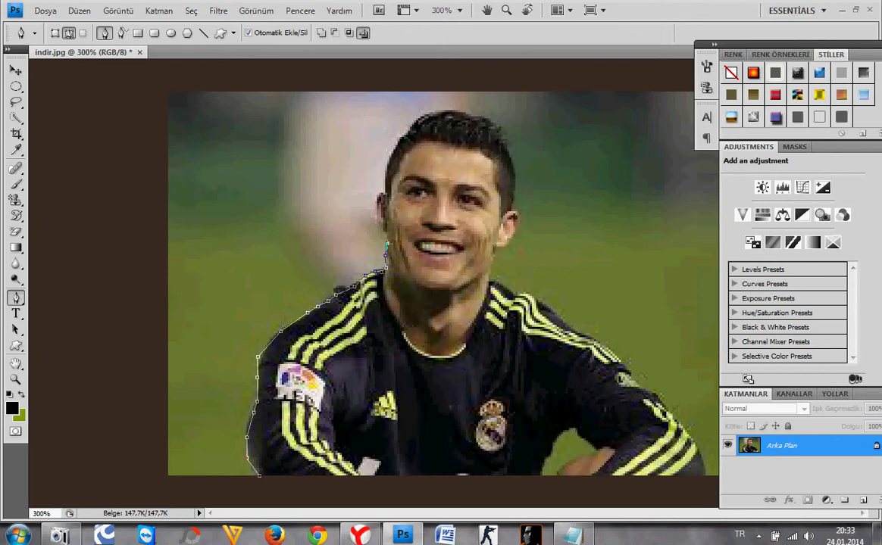
Curve the path up the cheek and trace across and down the hair to the ear
{"action": "left_click_drag", "start_coordinate": [383, 237], "coordinate": [381, 222]}
{"action": "left_click", "coordinate": [460, 113]}
{"action": "left_click", "coordinate": [492, 124]}
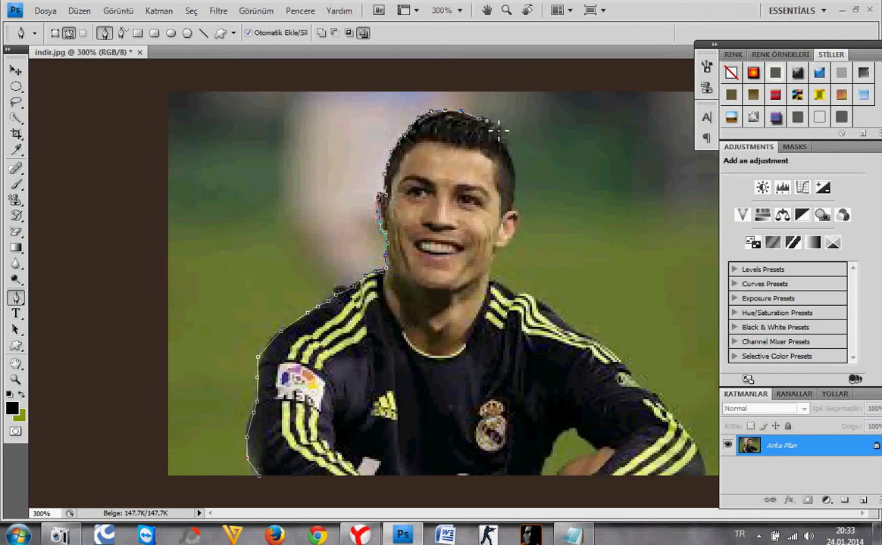
{"action": "left_click", "coordinate": [506, 143]}
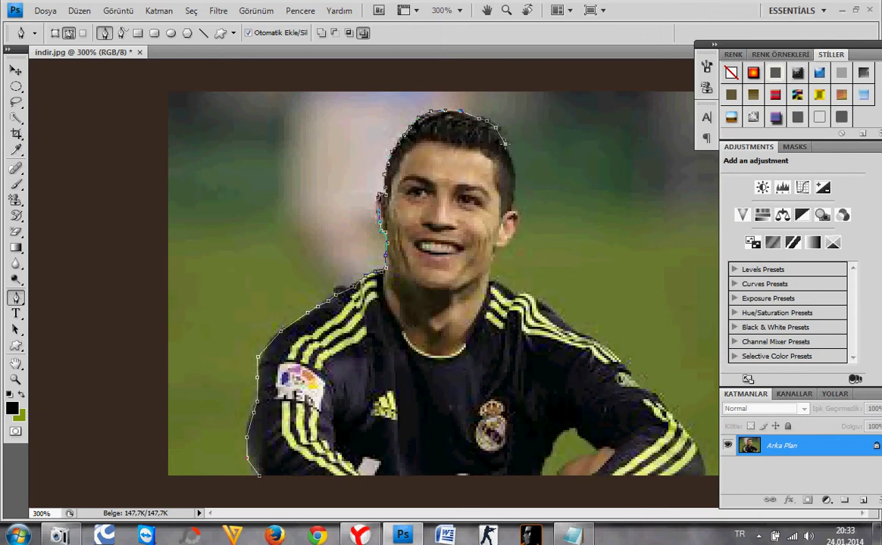
{"action": "left_click", "coordinate": [515, 175]}
{"action": "left_click", "coordinate": [513, 207]}
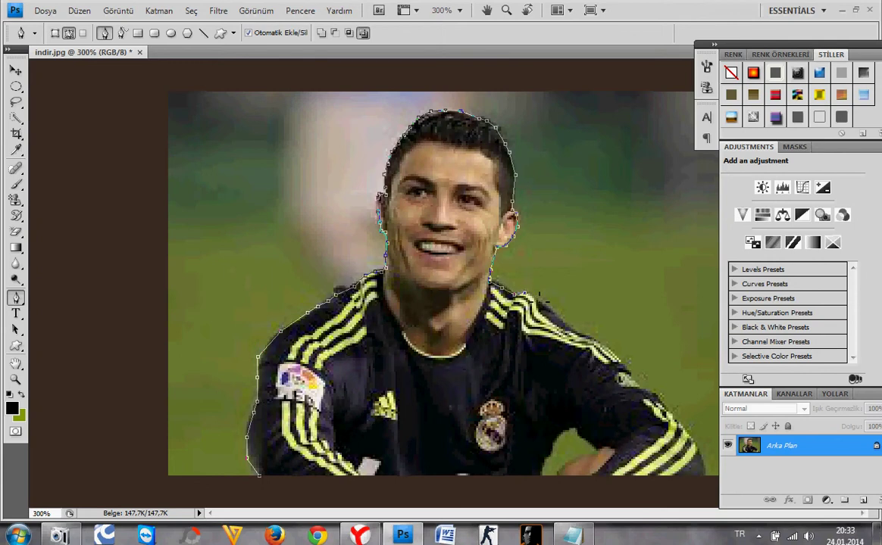
Trace the right shoulder, right arm and bottom edge, closing the path at the start point
{"action": "left_click", "coordinate": [562, 313]}
{"action": "left_click", "coordinate": [606, 346]}
{"action": "left_click", "coordinate": [688, 439]}
{"action": "left_click", "coordinate": [700, 468]}
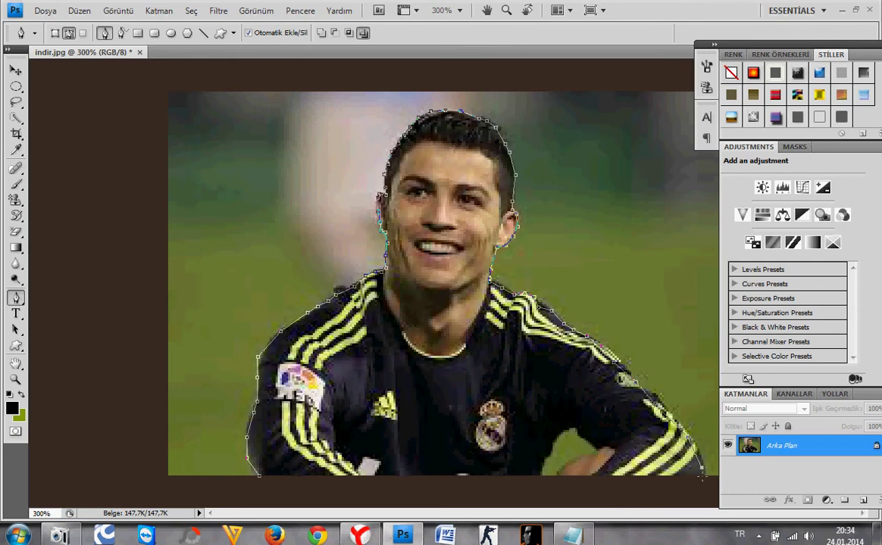
{"action": "left_click", "coordinate": [557, 477]}
{"action": "left_click", "coordinate": [576, 459]}
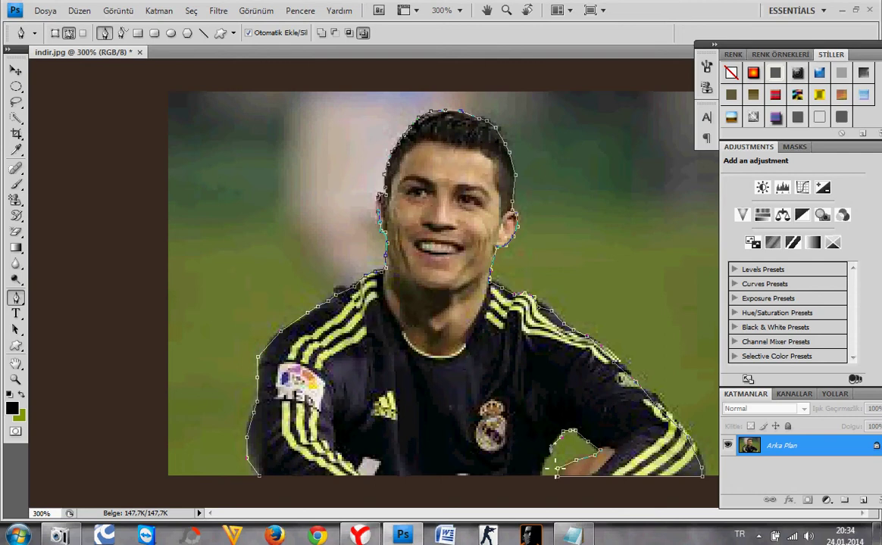
{"action": "left_click", "coordinate": [548, 463]}
{"action": "left_click", "coordinate": [259, 479]}
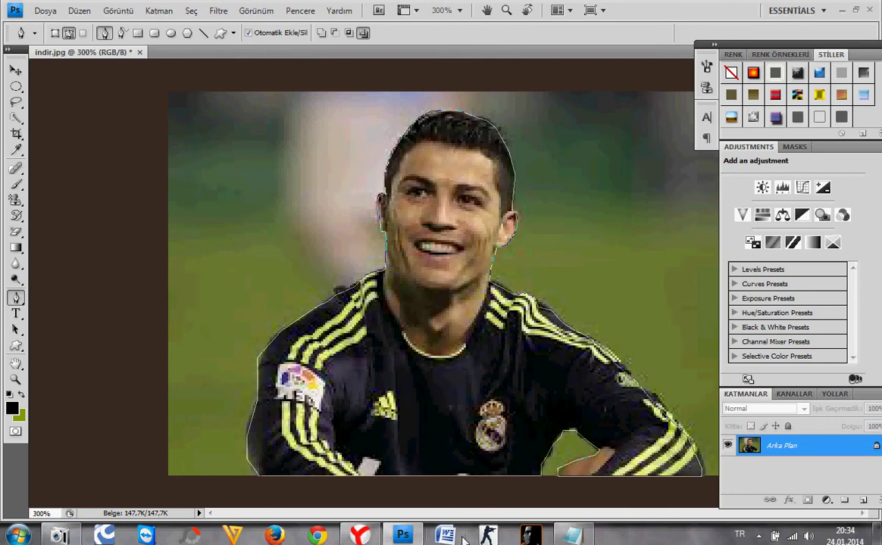
{"action": "left_click", "coordinate": [572, 535]}
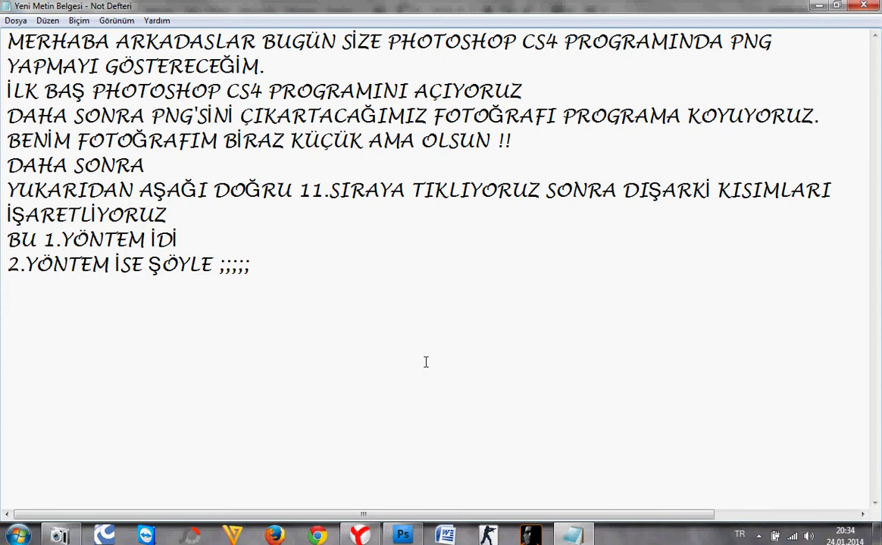
Note '...15.SIRAYA TIKLIYORUZ... TAM ORTASINA GELİYORUZ' and 'DAHA SONRA SAĞ TUŞ YAPIYORUZ !'
{"action": "type", "text": "YUKARIDAN A"}
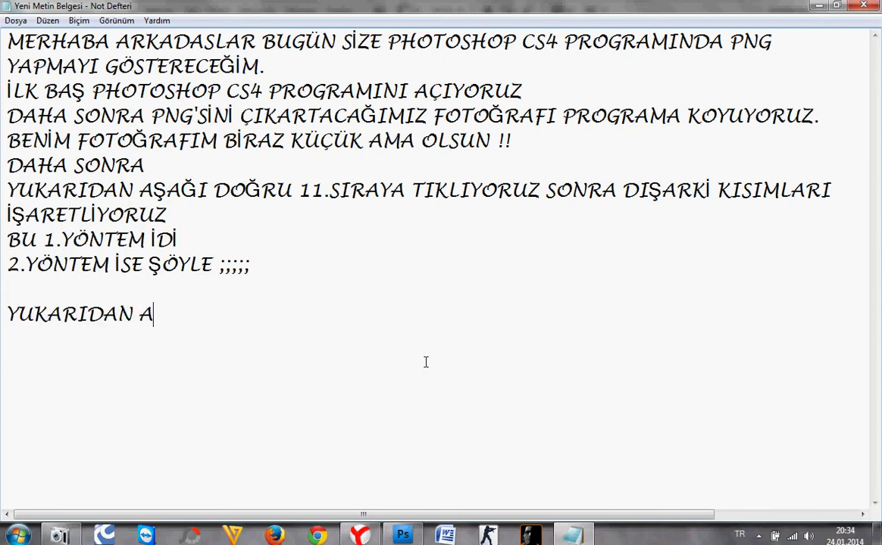
{"action": "type", "text": "ŞAĞIYA 1"}
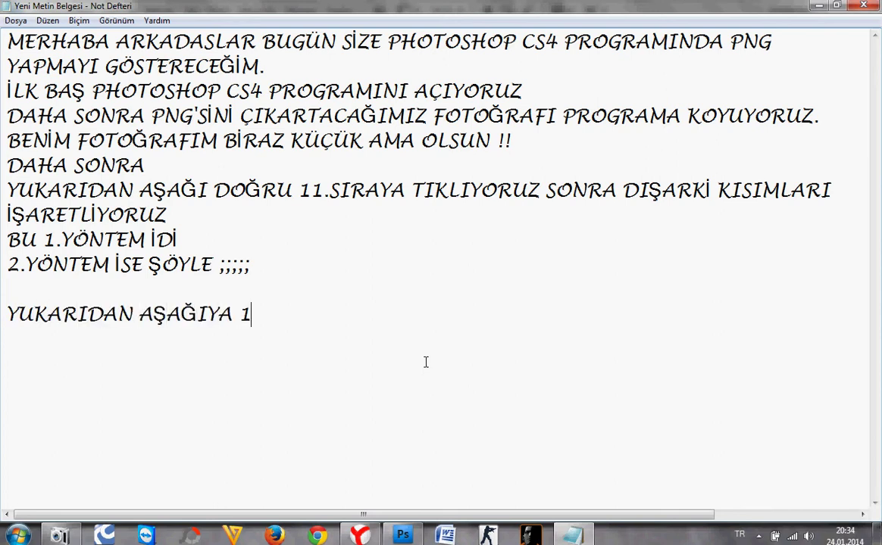
{"action": "type", "text": "5.SIRA"}
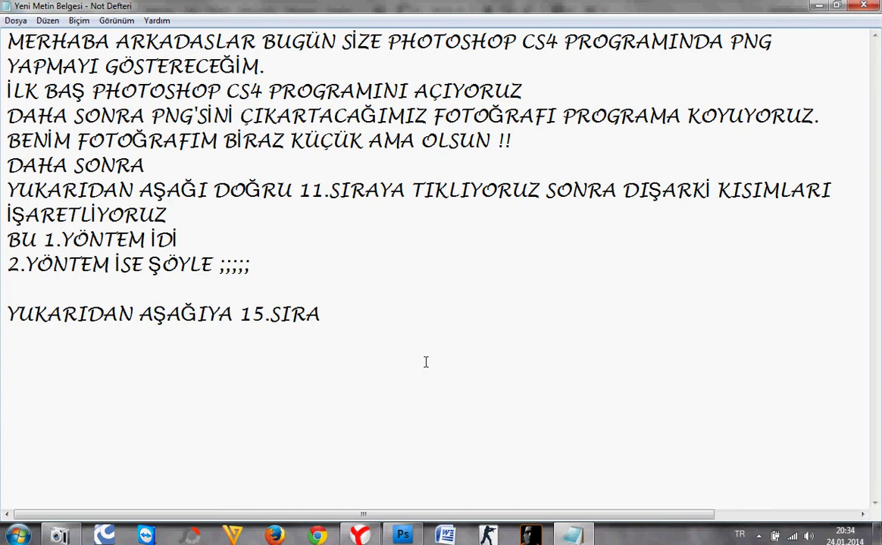
{"action": "type", "text": "YA TIK"}
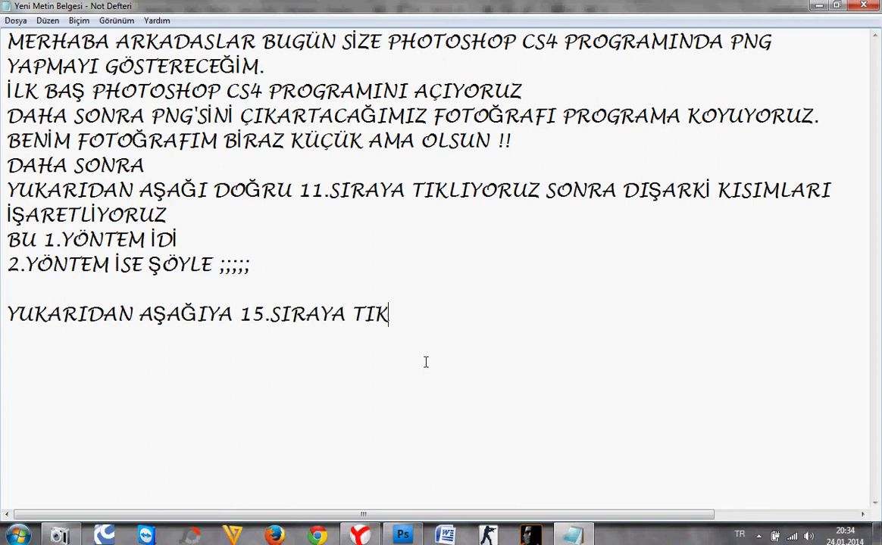
{"action": "type", "text": "LIYOEU"}
{"action": "key", "text": "BackSpace"}
{"action": "key", "text": "BackSpace"}
{"action": "type", "text": "R"}
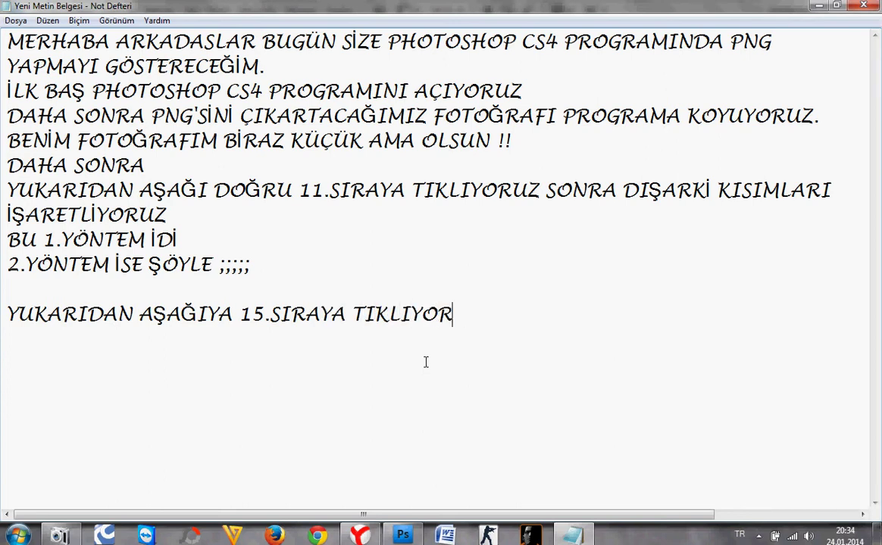
{"action": "type", "text": "UZ BEN"}
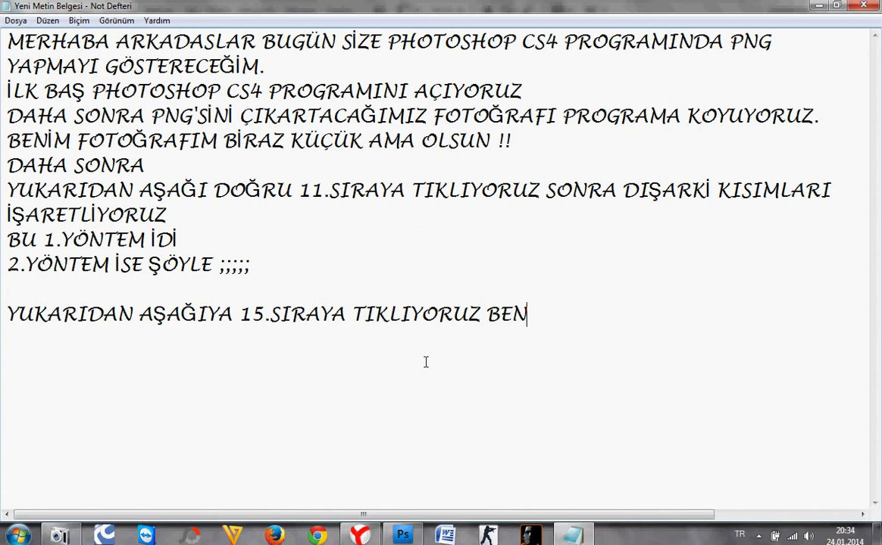
{"action": "type", "text": "İM YAPT"}
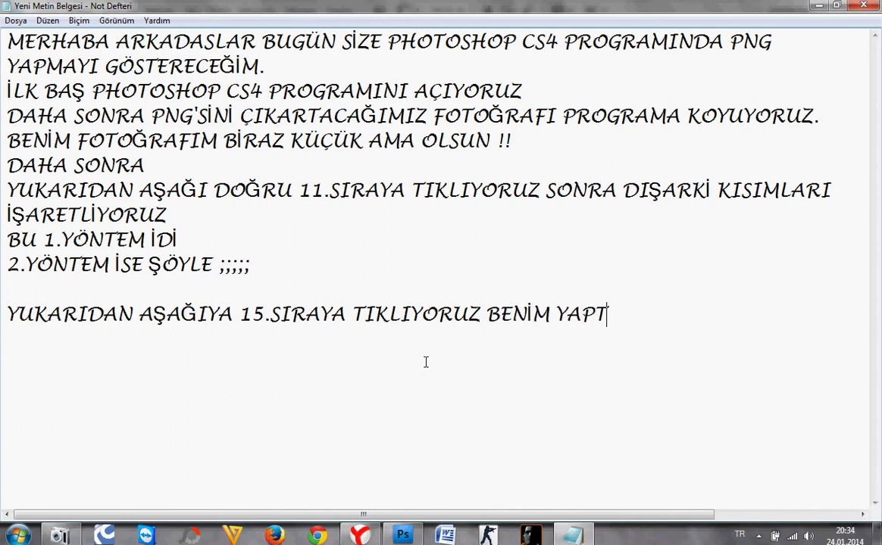
{"action": "type", "text": "IĞIM GİBİ"}
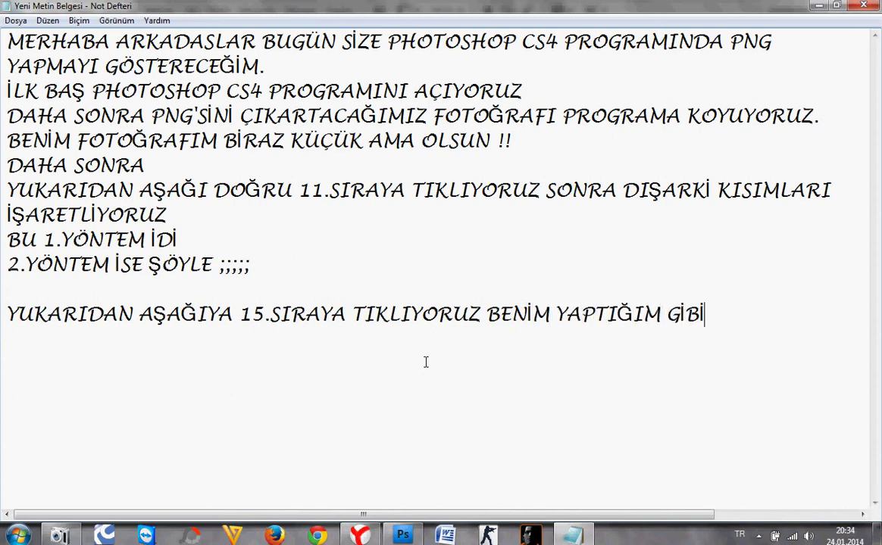
{"action": "type", "text": " YAPI"}
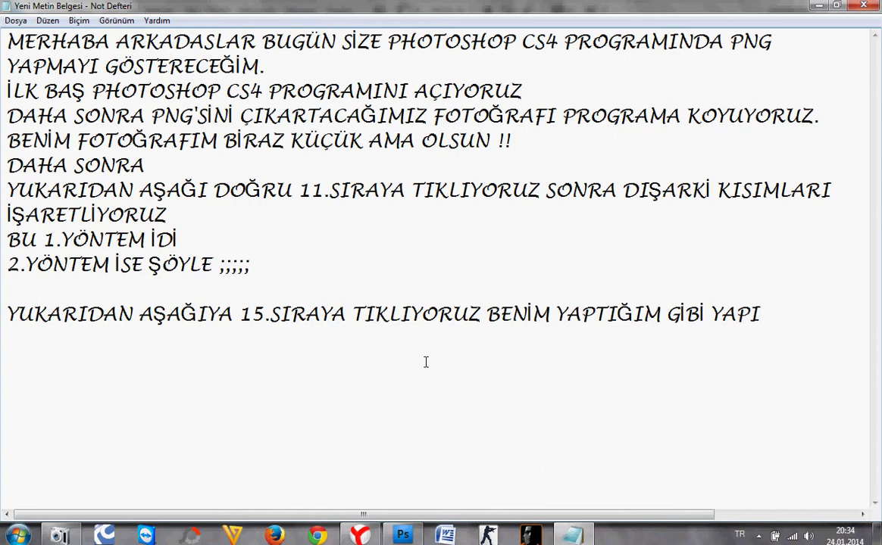
{"action": "type", "text": "P"}
{"action": "type", "text": "TAM ORA"}
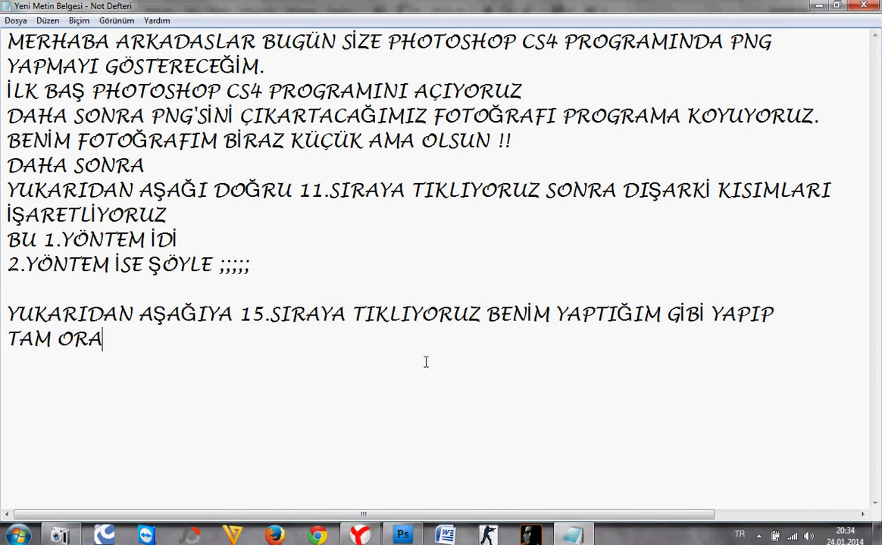
{"action": "key", "text": "BackSpace"}
{"action": "type", "text": "TASINA "}
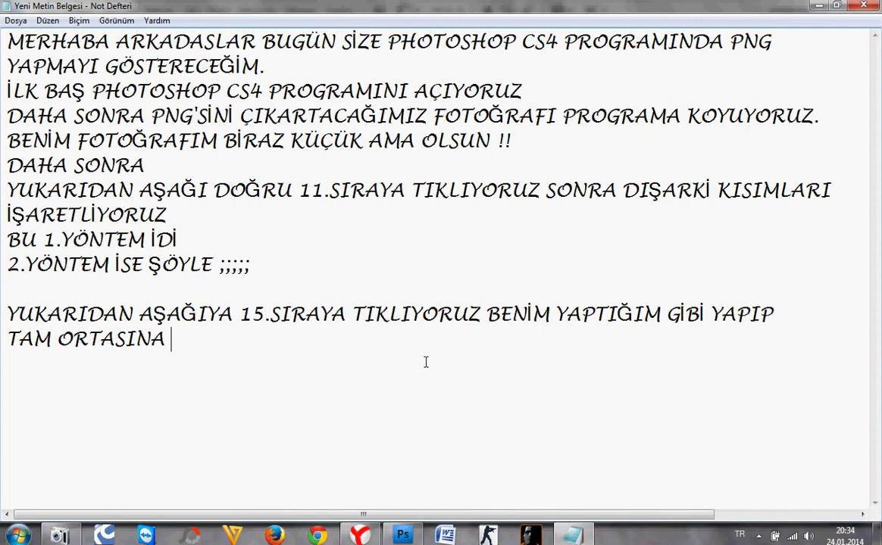
{"action": "type", "text": "GELİYORUZ"}
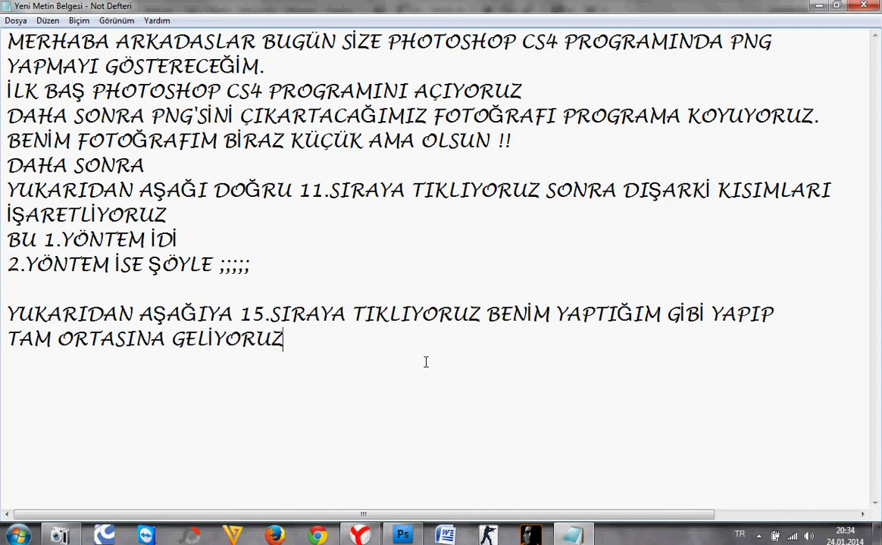
{"action": "key", "text": "Return"}
{"action": "type", "text": "DAHA"}
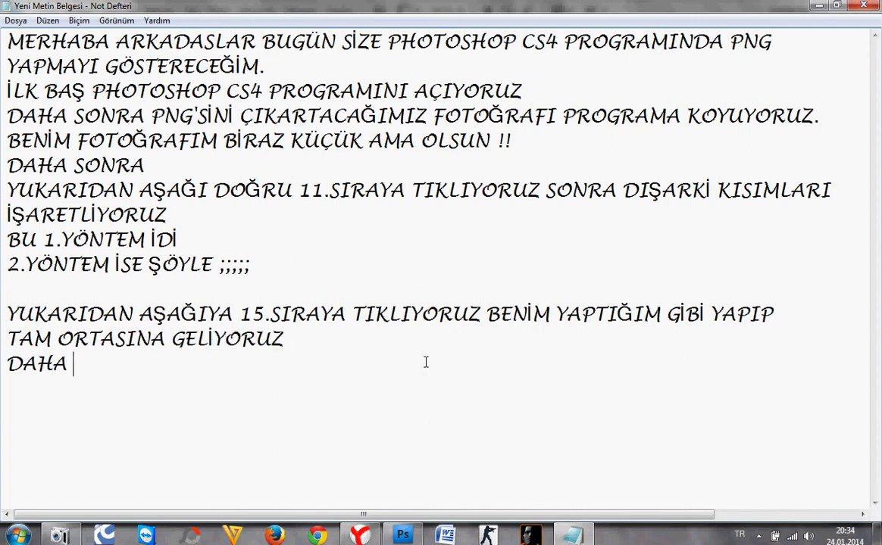
{"action": "type", "text": " SONRA"}
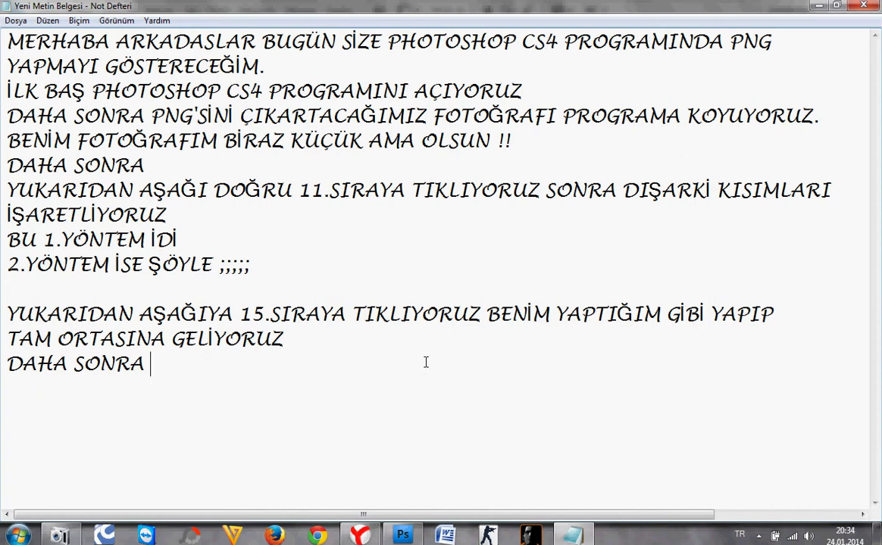
{"action": "type", "text": " SAĞ TU"}
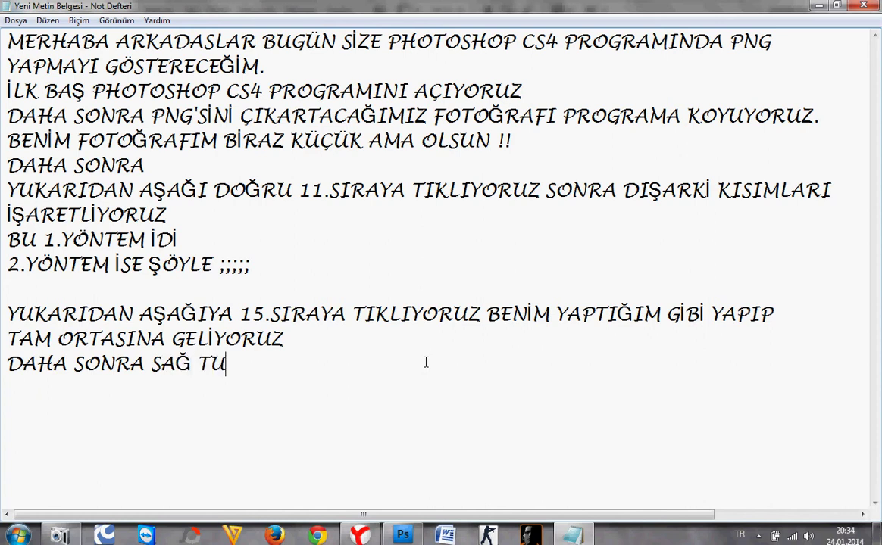
{"action": "type", "text": "Ş YAPI"}
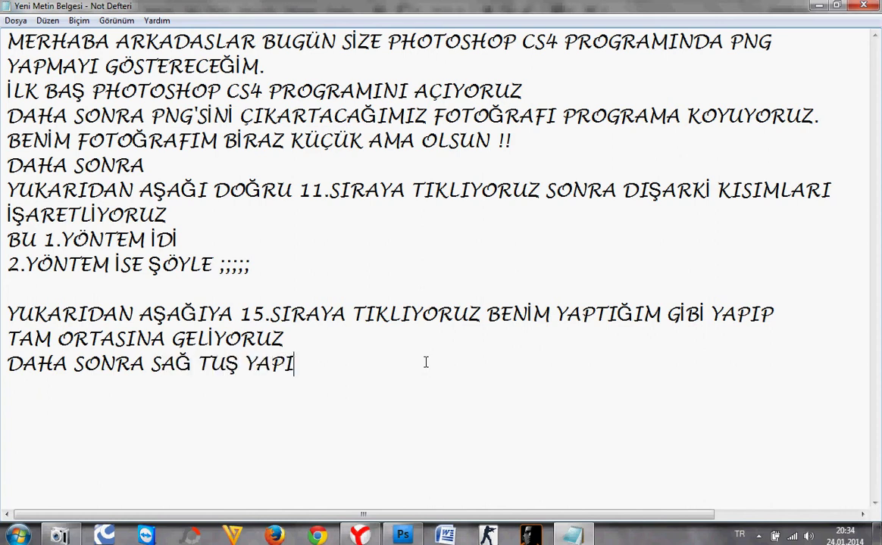
{"action": "type", "text": "YORUZ"}
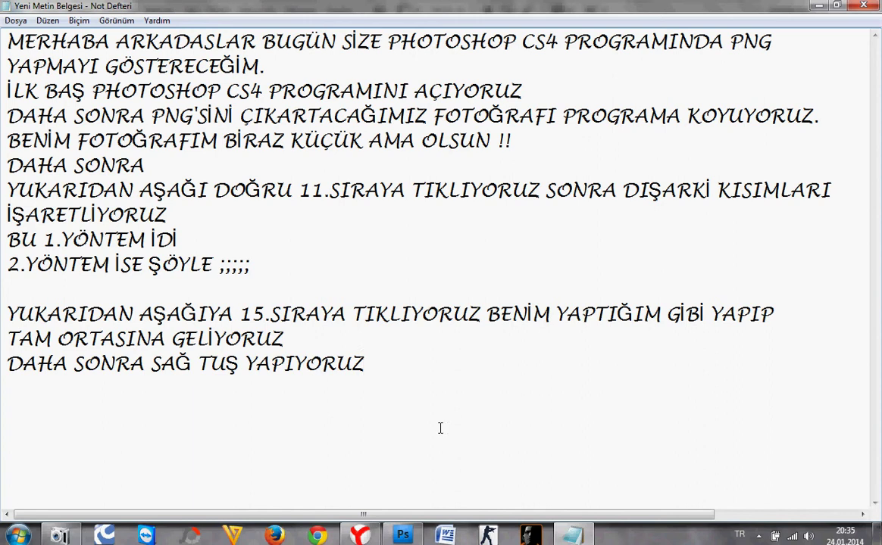
{"action": "type", "text": " !"}
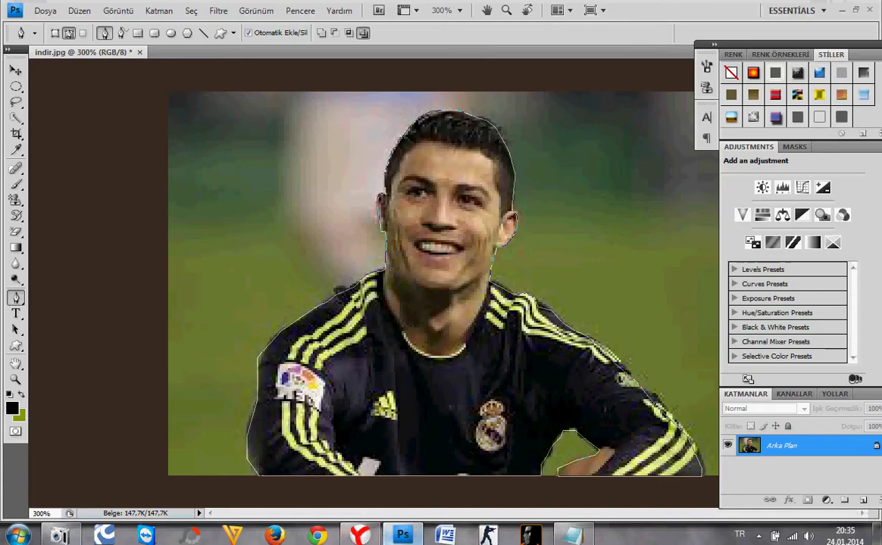
Add the note line 'SEÇİM YAP DİYORUZ' in Notepad
{"action": "right_click", "coordinate": [452, 301]}
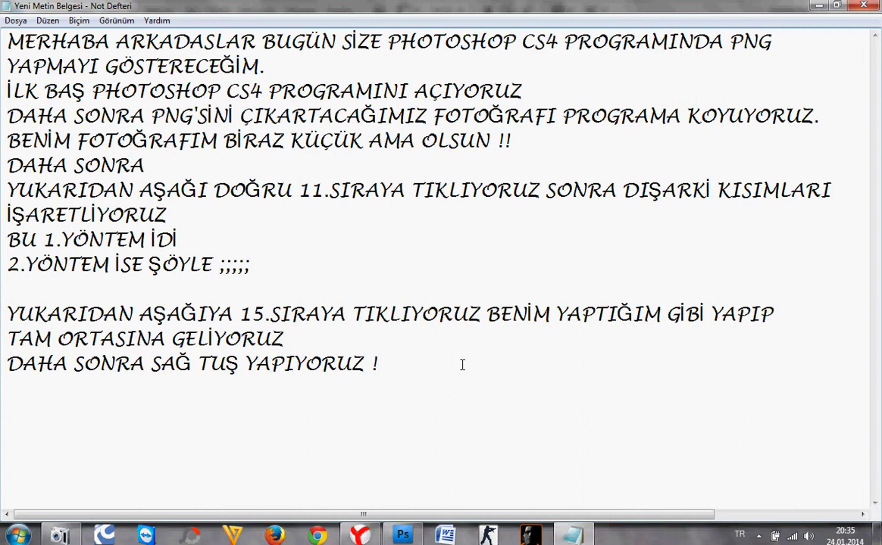
{"action": "key", "text": "Return"}
{"action": "type", "text": "SEÇİM Y"}
{"action": "left_click", "coordinate": [462, 365]}
{"action": "type", "text": "P"}
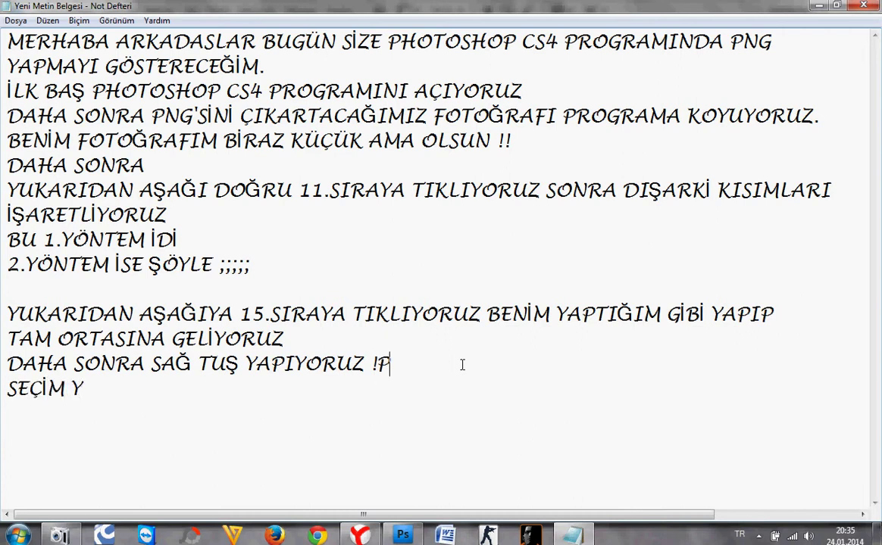
{"action": "key", "text": "BackSpace"}
{"action": "left_click", "coordinate": [197, 409]}
{"action": "type", "text": "AP DİYORU"}
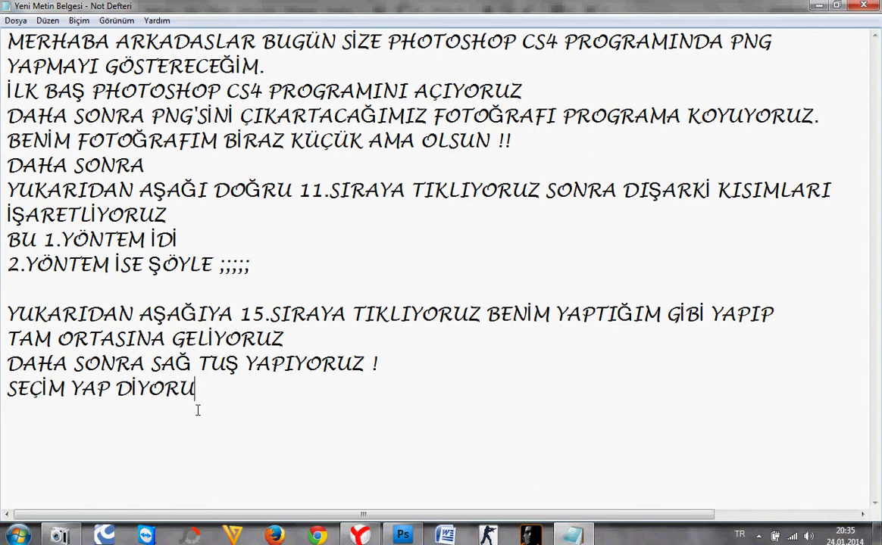
{"action": "type", "text": "Z"}
Make a selection from the player path with a 1-pixel feather radius
{"action": "left_click", "coordinate": [403, 535]}
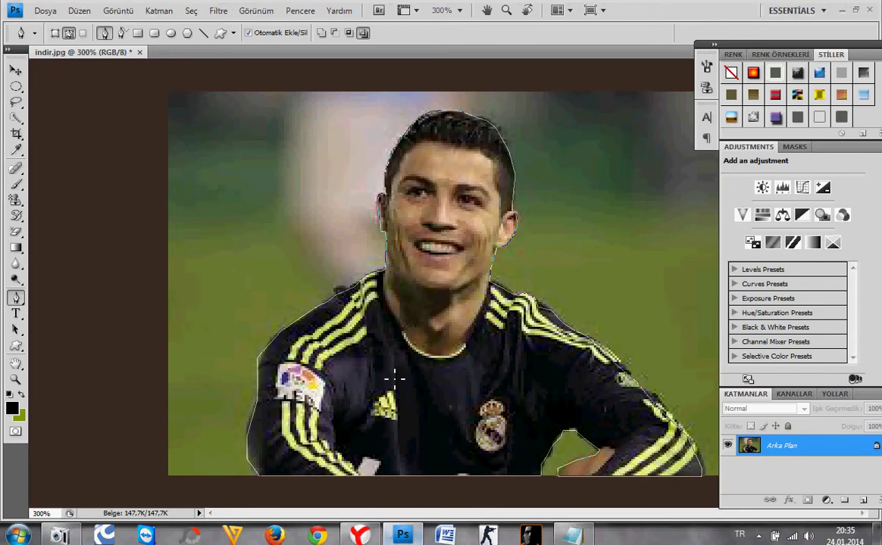
{"action": "right_click", "coordinate": [391, 374]}
{"action": "left_click", "coordinate": [433, 441]}
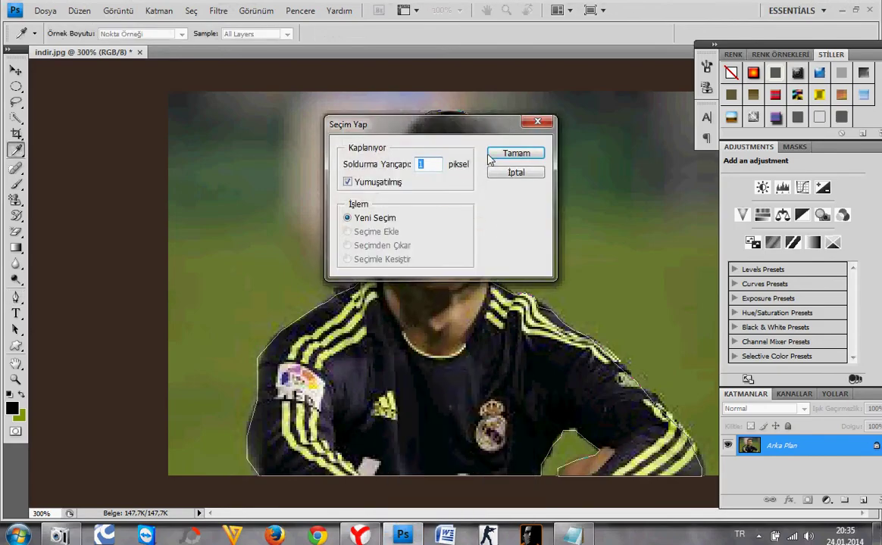
{"action": "left_click", "coordinate": [516, 151]}
Note '1 PİKSEL DEYİP TAMAM DİYORUZ !!', then go back to Photoshop
{"action": "left_click", "coordinate": [573, 536]}
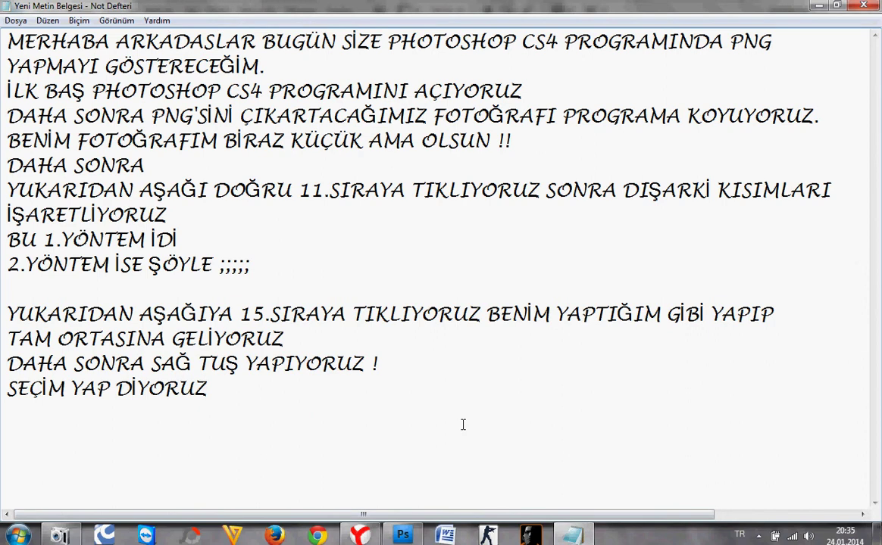
{"action": "key", "text": "Return"}
{"action": "type", "text": "1 PİKS"}
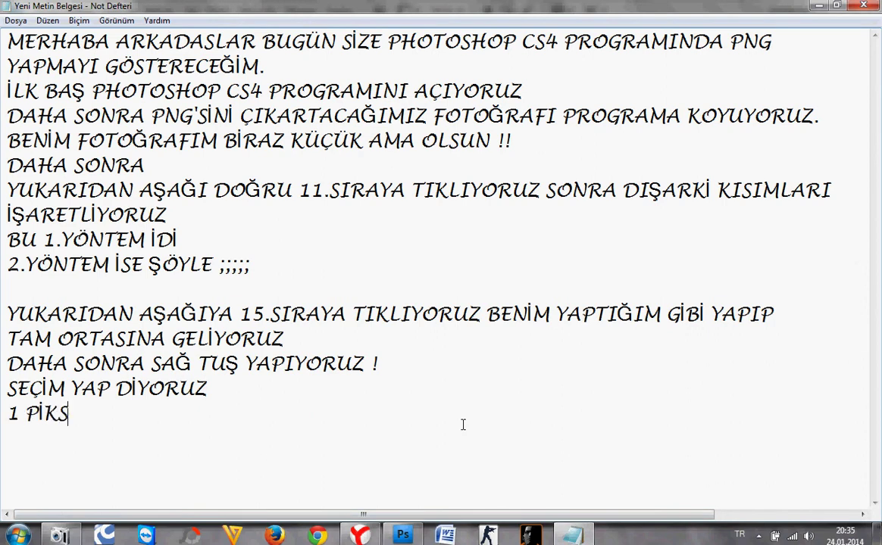
{"action": "type", "text": "EL DEYİP "}
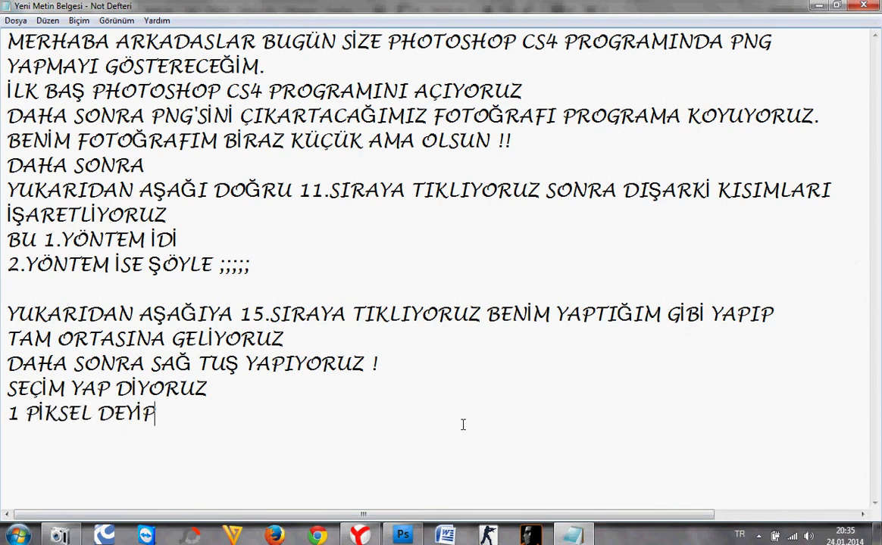
{"action": "type", "text": "TAMAM "}
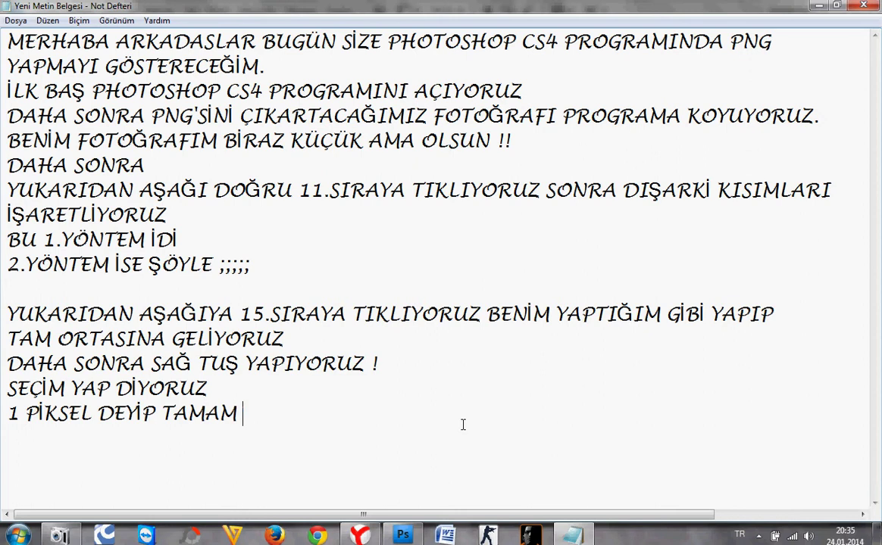
{"action": "type", "text": "DİYOR"}
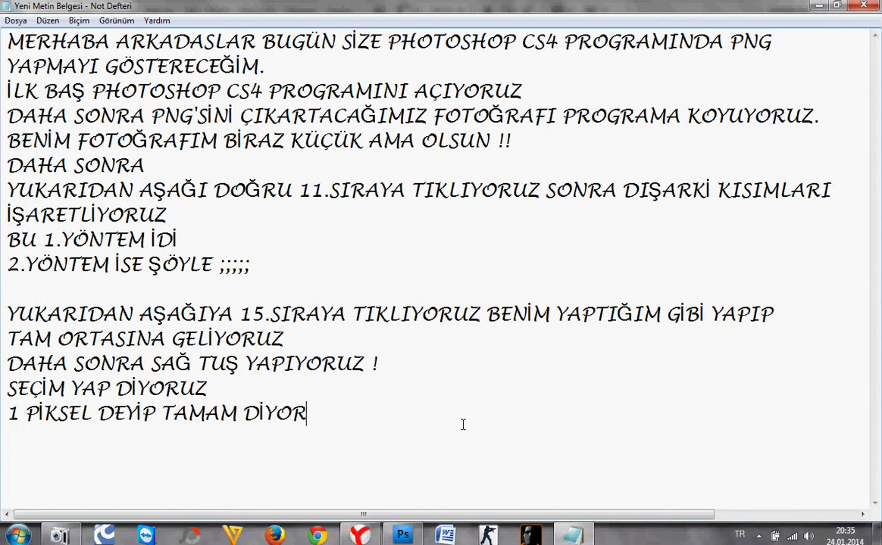
{"action": "type", "text": "UZ"}
{"action": "type", "text": " !!"}
{"action": "key", "text": "Return"}
{"action": "left_click", "coordinate": [402, 536]}
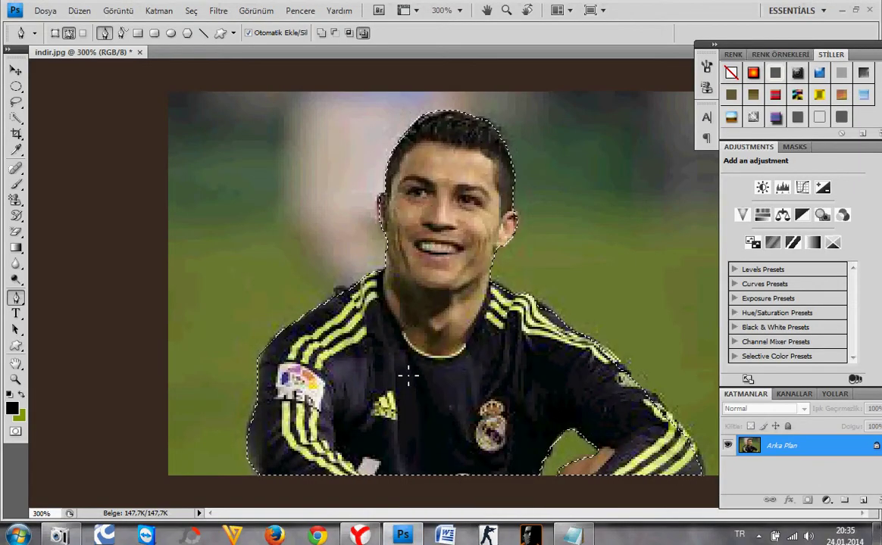
Switch to the Move tool (V) and note 'V YE TIKLIYORUZ'
{"action": "right_click", "coordinate": [408, 374]}
{"action": "key", "text": "Escape"}
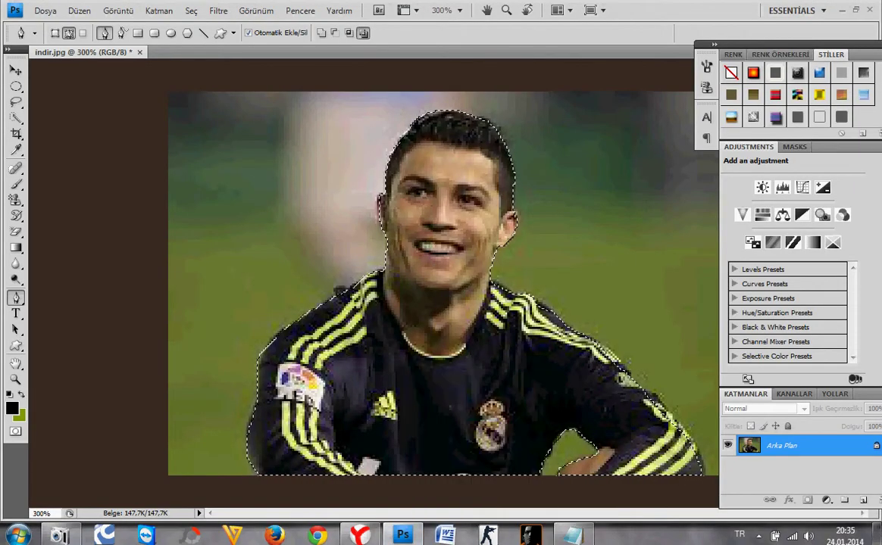
{"action": "key", "text": "v"}
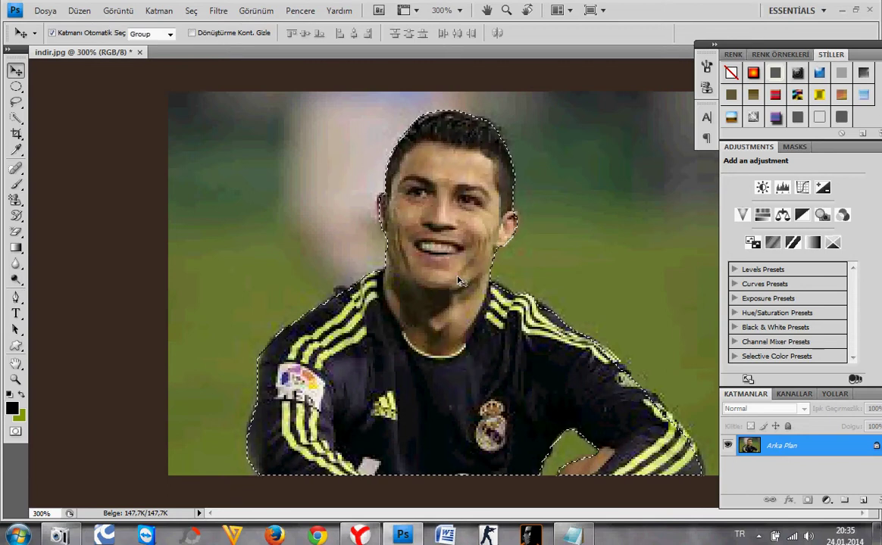
{"action": "key", "text": "alt+Tab"}
{"action": "type", "text": "V"}
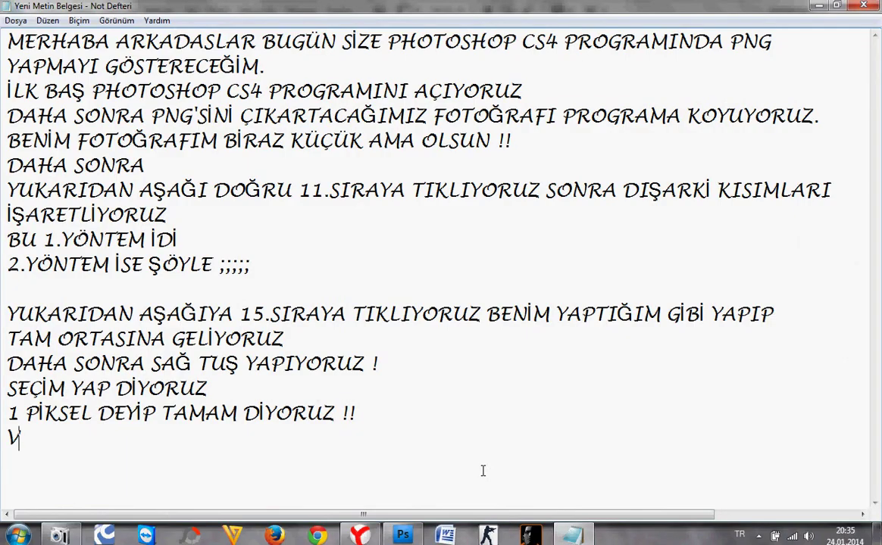
{"action": "type", "text": " YE TI"}
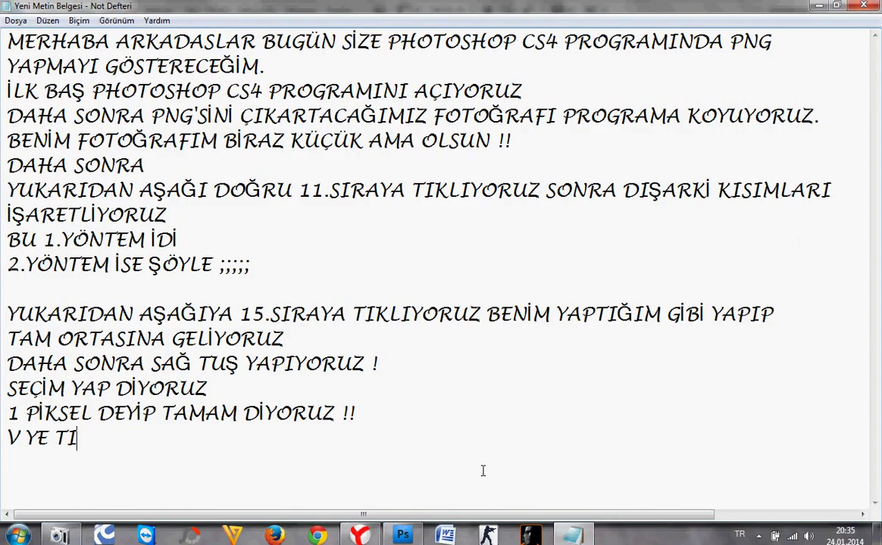
{"action": "type", "text": "KLIYORUZ"}
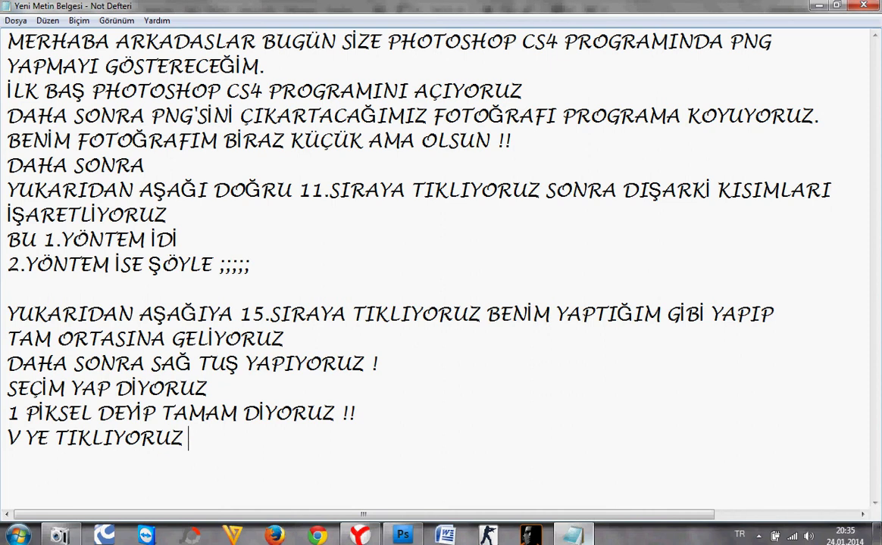
Drag the selected player up and to the left, leaving a green gap behind
{"action": "key", "text": "alt+Tab"}
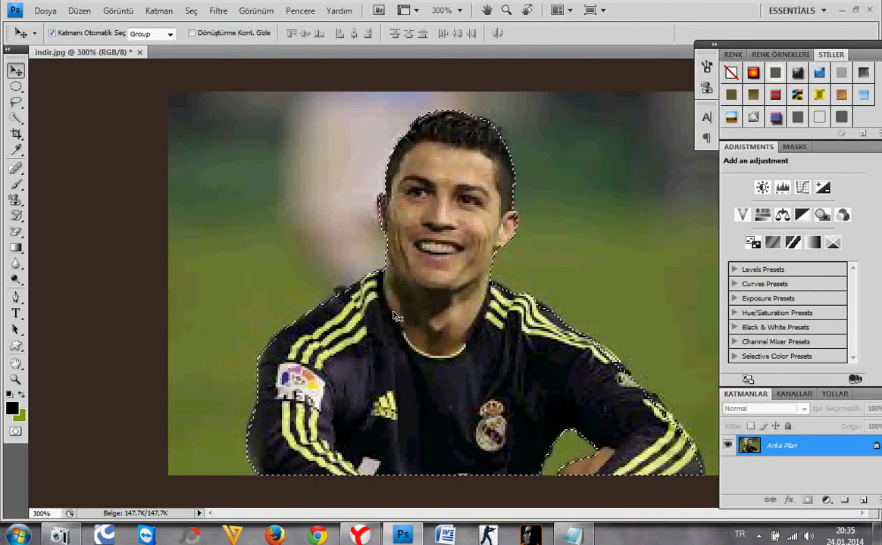
{"action": "left_click_drag", "start_coordinate": [418, 310], "coordinate": [416, 310]}
{"action": "mouse_move", "coordinate": [320, 225]}
{"action": "left_mouse_down"}
{"action": "mouse_move", "coordinate": [491, 283]}
{"action": "mouse_move", "coordinate": [409, 151]}
{"action": "mouse_move", "coordinate": [462, 306]}
{"action": "left_mouse_up"}
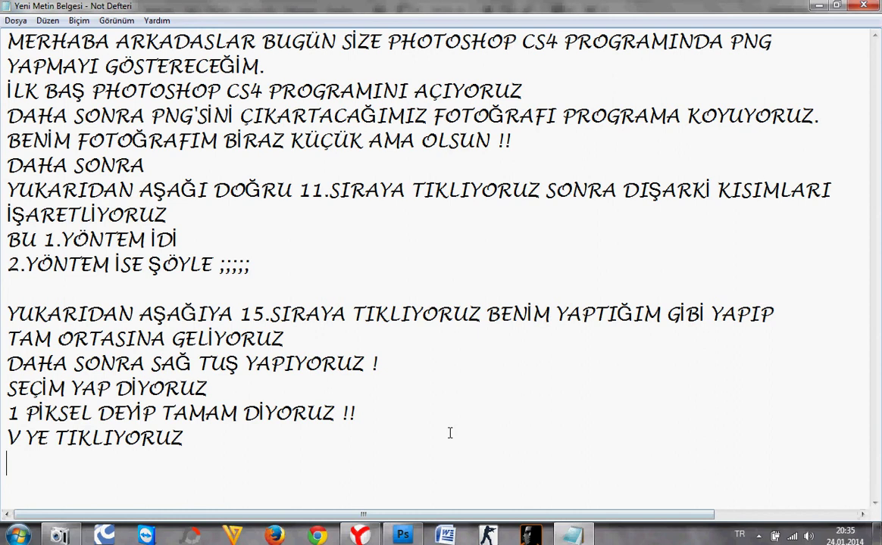
Add the note 'DAHA SONRA CTRL+X YAPIP YENİ SAYDAM DOSYAYA YAPIŞTIRIYOR' and return to Photoshop
{"action": "type", "text": "D"}
{"action": "type", "text": "AHA SONRA "}
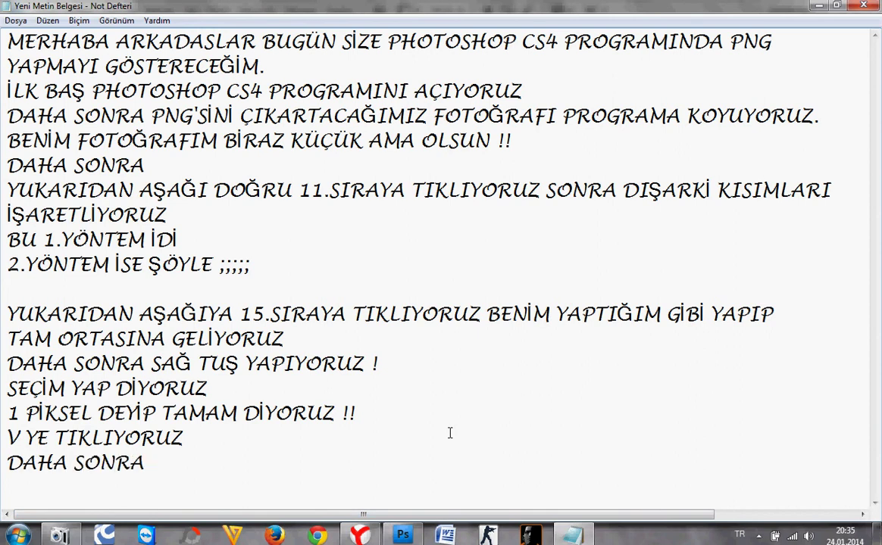
{"action": "type", "text": "CTRL"}
{"action": "type", "text": "+X"}
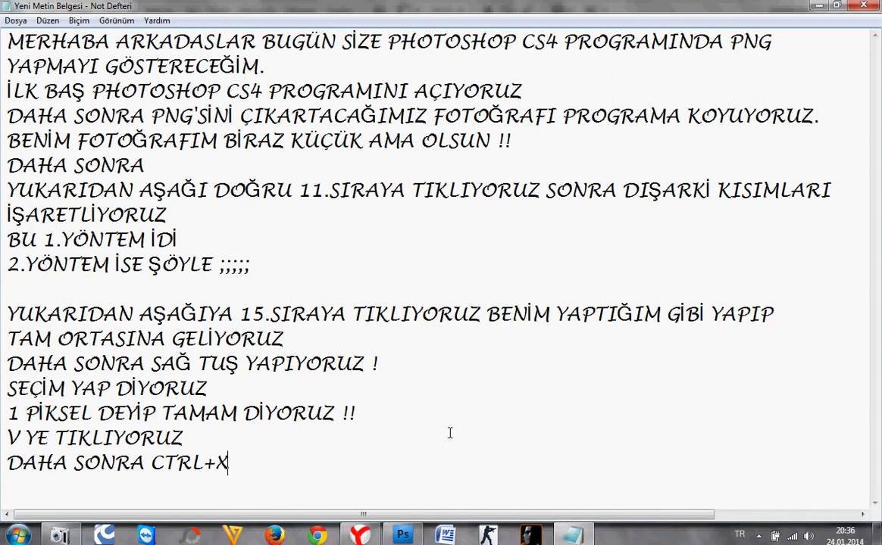
{"action": "type", "text": " DİYF"}
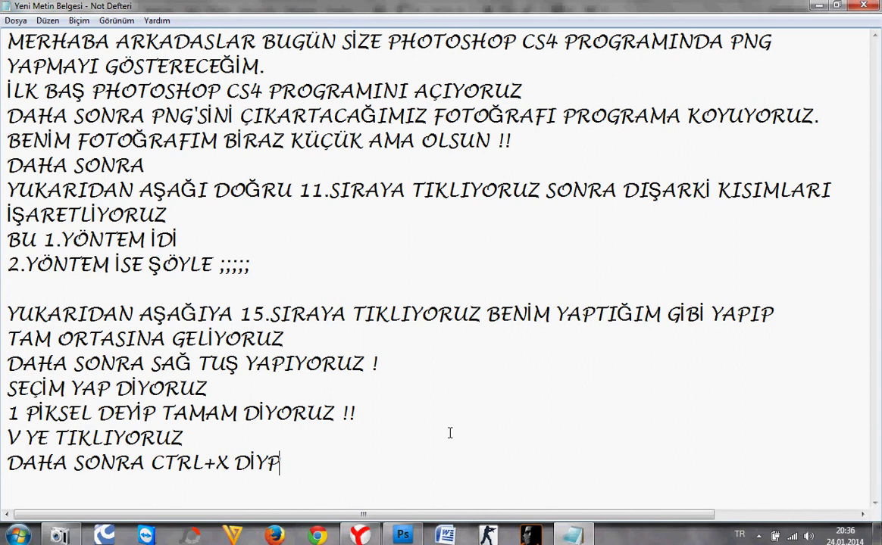
{"action": "key", "text": "BackSpace"}
{"action": "key", "text": "BackSpace"}
{"action": "key", "text": "BackSpace"}
{"action": "key", "text": "BackSpace"}
{"action": "type", "text": "YAPIP"}
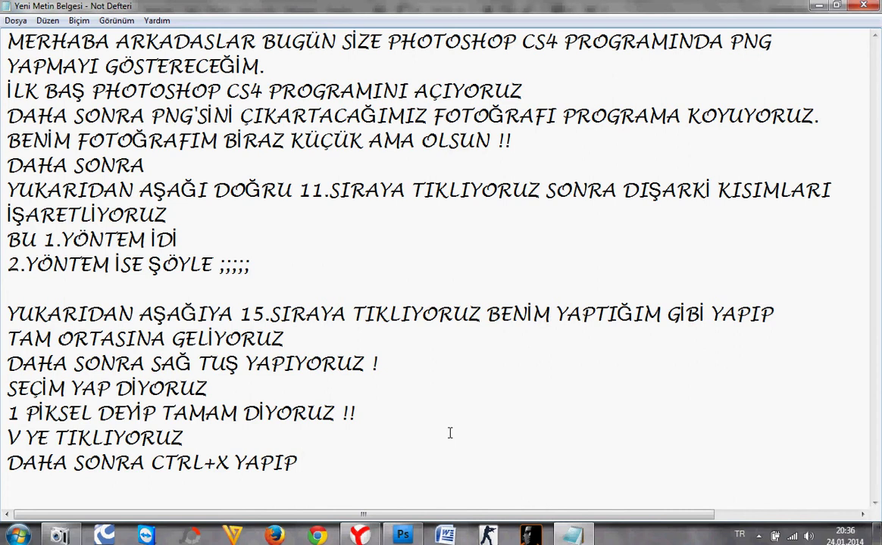
{"action": "type", "text": "  YENİ "}
{"action": "type", "text": "SAYD"}
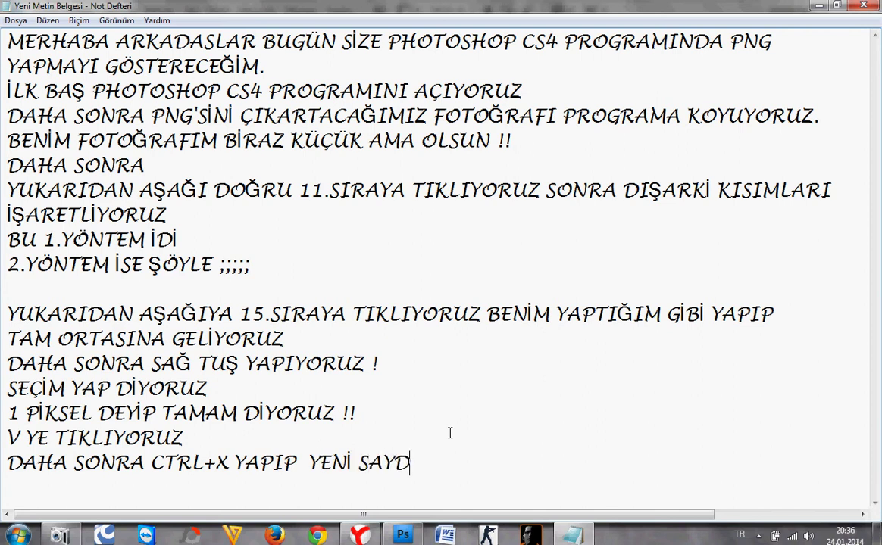
{"action": "type", "text": "AM DOSYAY"}
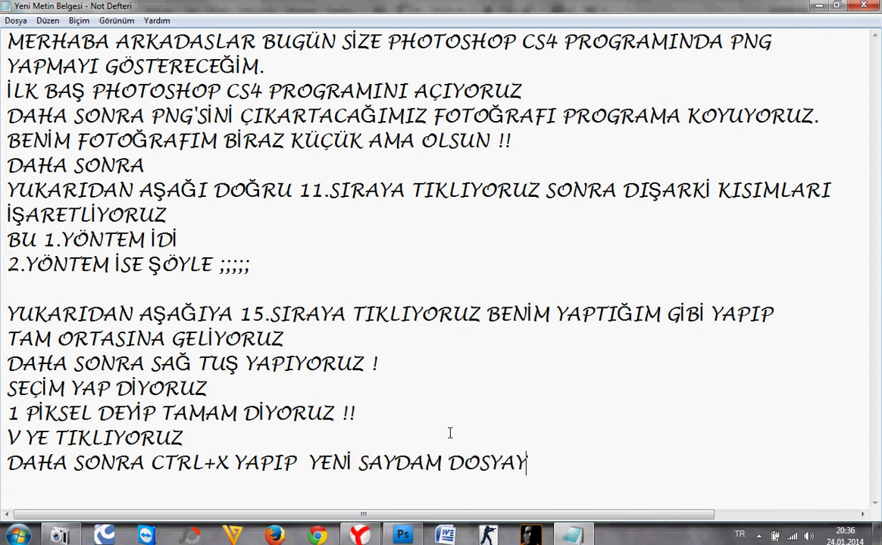
{"action": "type", "text": "A YAP"}
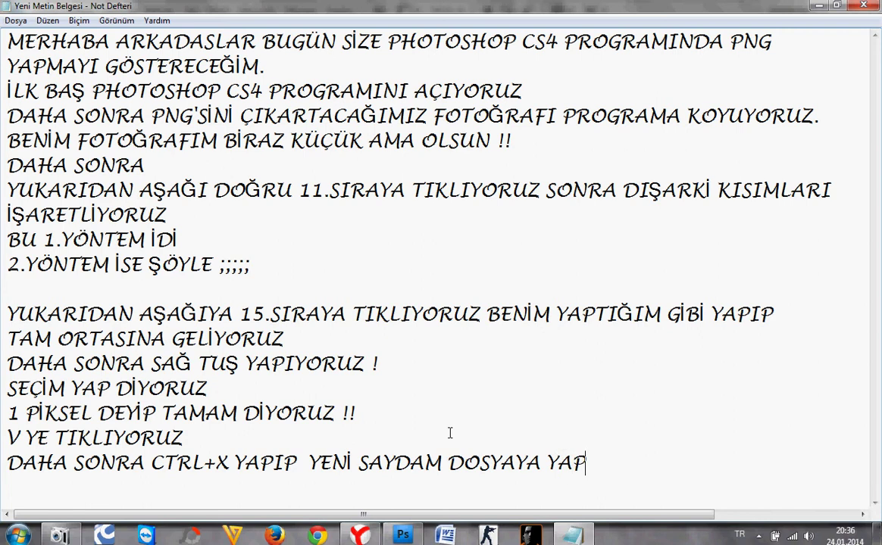
{"action": "type", "text": "IŞTIRIYORUZ"}
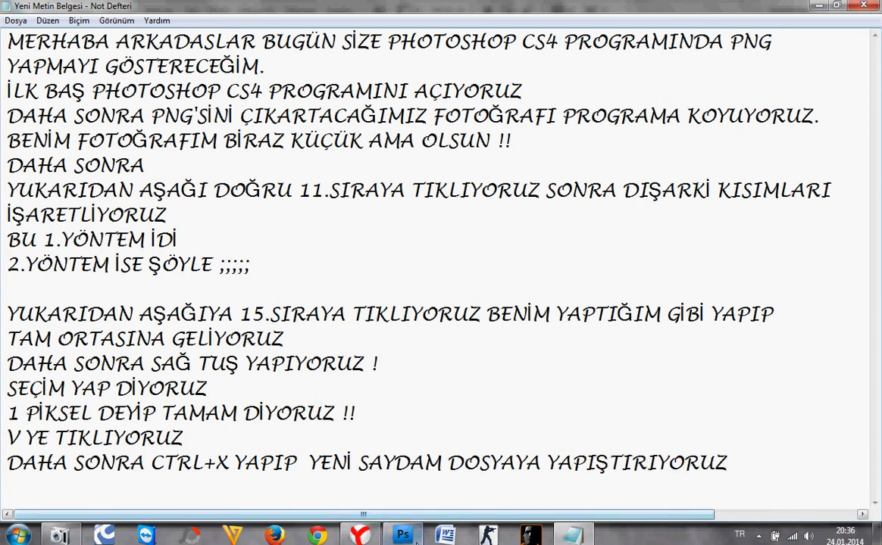
{"action": "key", "text": "alt+Tab"}
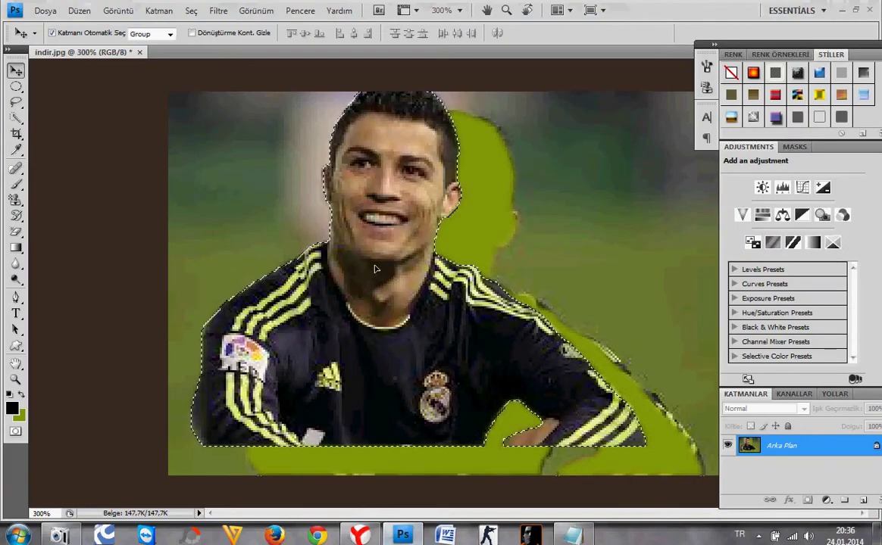
Cut the player and paste it into a new transparent 226×180 document
{"action": "key", "text": "ctrl+z"}
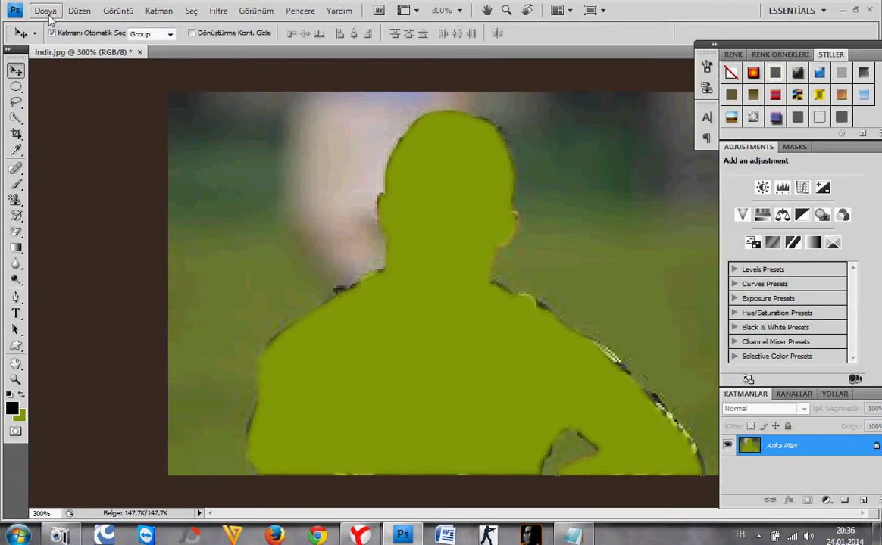
{"action": "left_click", "coordinate": [46, 10]}
{"action": "left_click", "coordinate": [54, 26]}
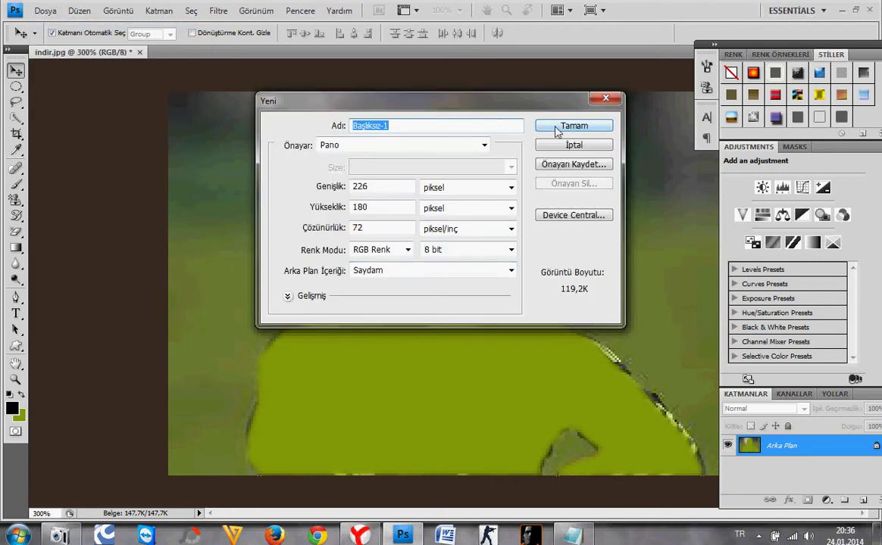
{"action": "left_click", "coordinate": [554, 126]}
{"action": "key", "text": "ctrl+v"}
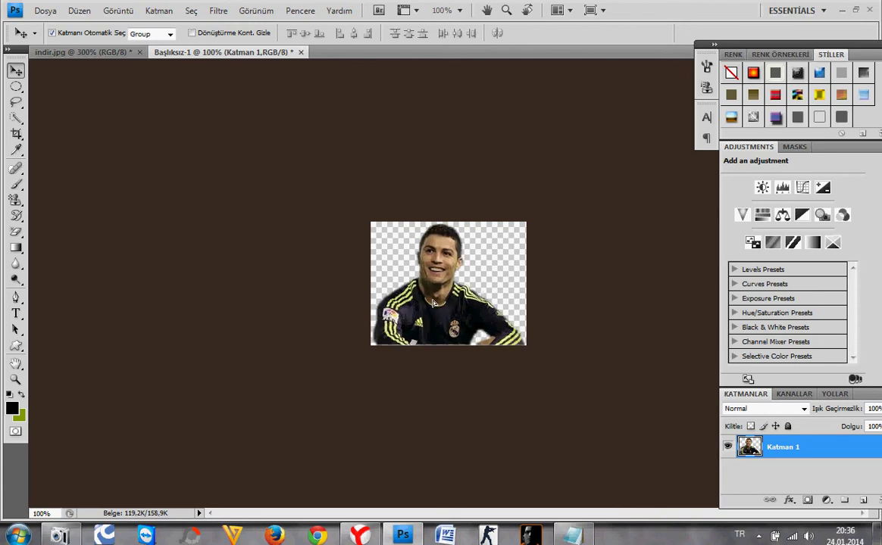
Save the new document as Başlıksız-1.png with default PNG options
{"action": "left_click", "coordinate": [46, 10]}
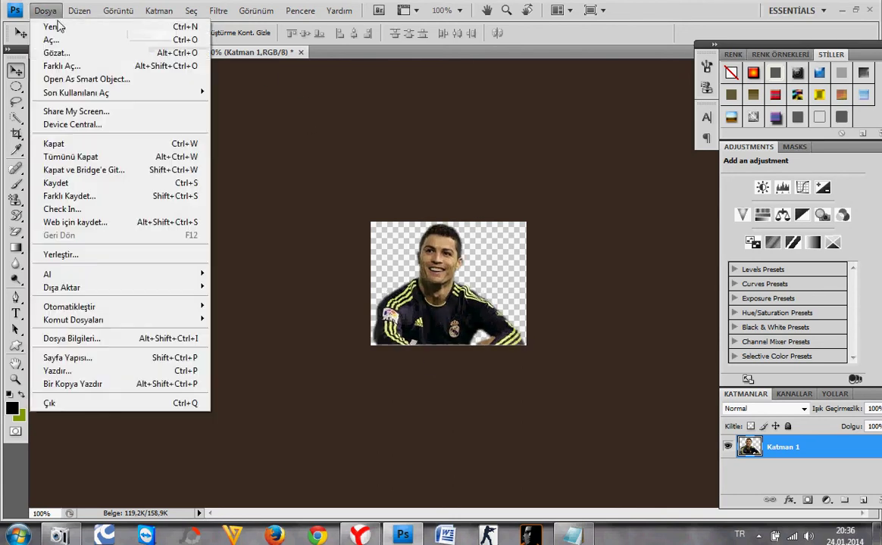
{"action": "left_click", "coordinate": [66, 196]}
{"action": "left_click", "coordinate": [466, 296]}
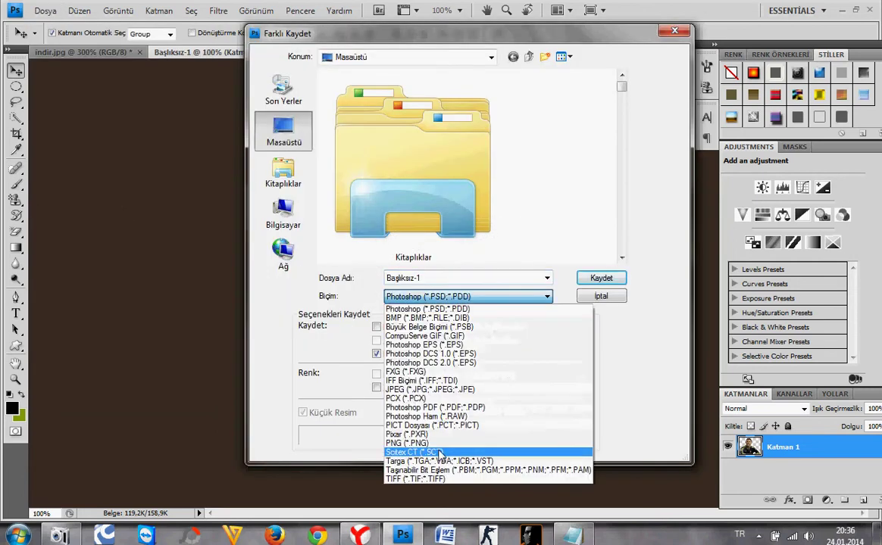
{"action": "left_click", "coordinate": [402, 444]}
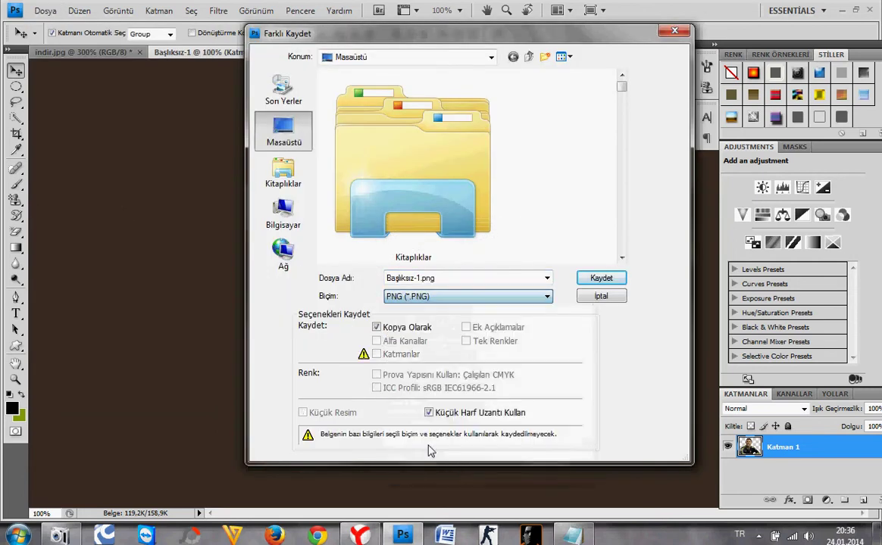
{"action": "left_click", "coordinate": [599, 278]}
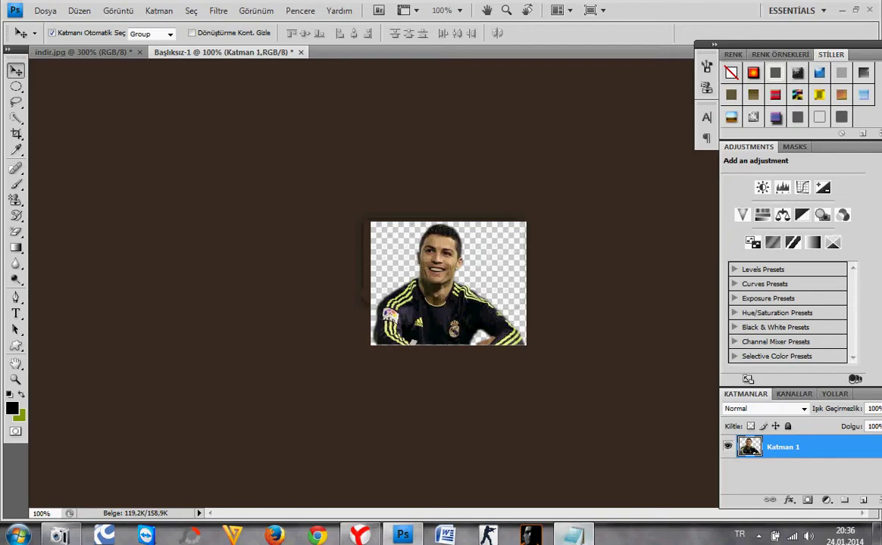
{"action": "left_click", "coordinate": [572, 536]}
Add notes about choosing PNG in Save As and checking the result
{"action": "key", "text": "Return"}
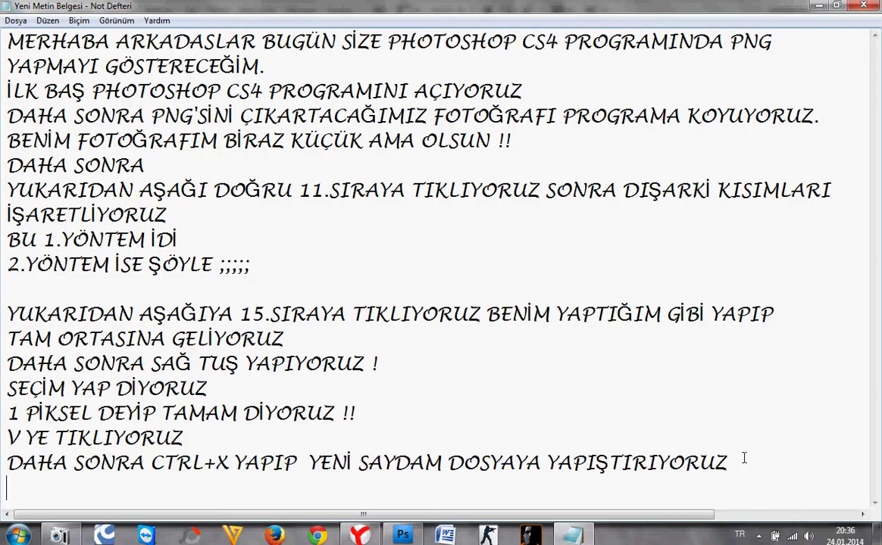
{"action": "type", "text": "FARKLIKA"}
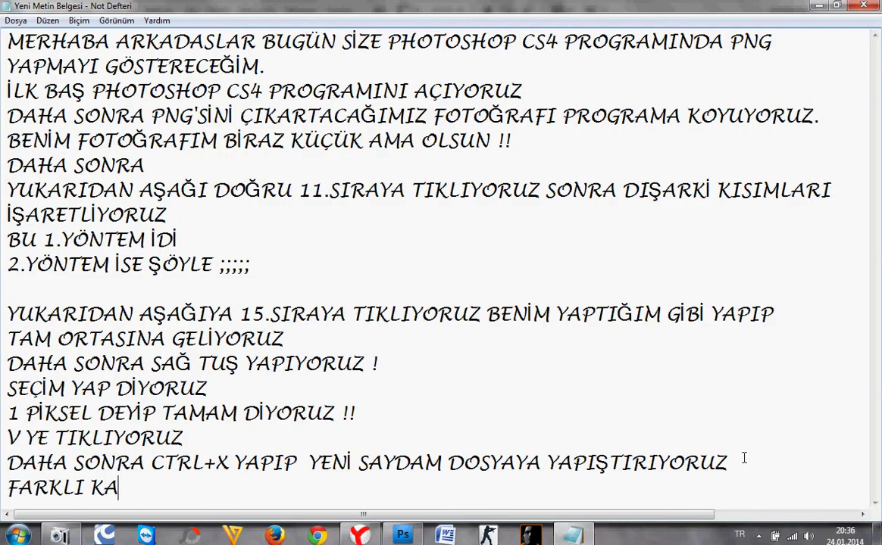
{"action": "type", "text": "YDET DE"}
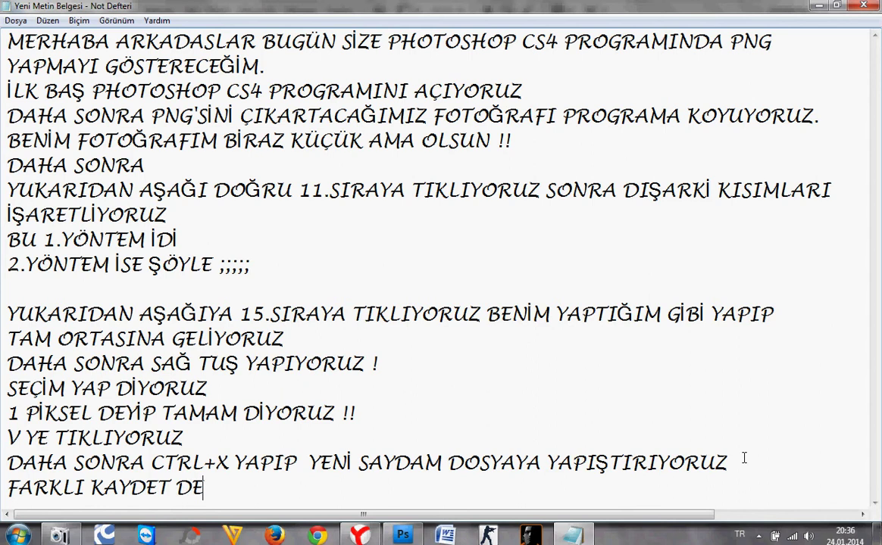
{"action": "type", "text": "YİPPN"}
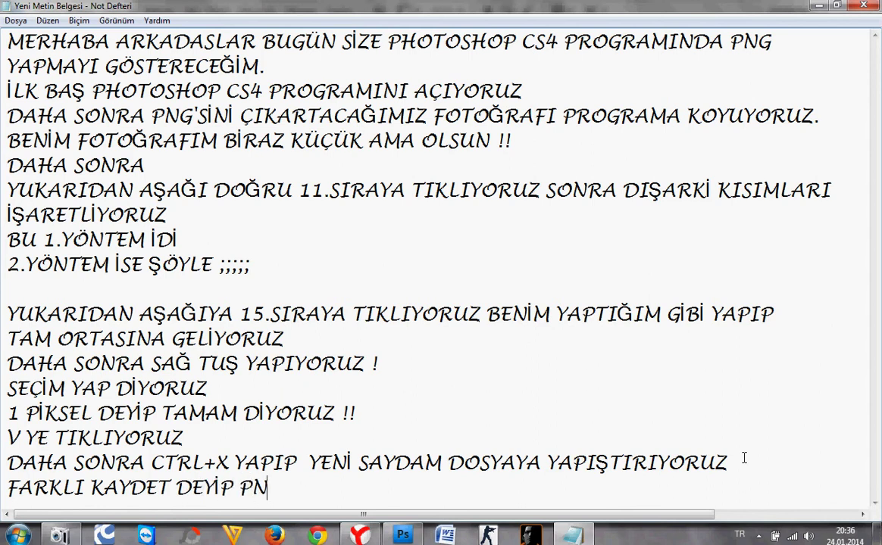
{"action": "type", "text": "G YİSEÇ"}
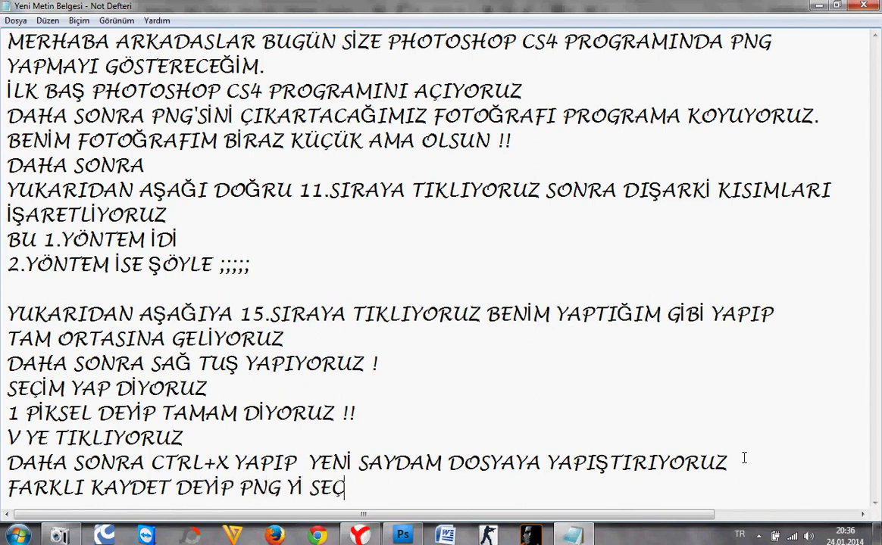
{"action": "type", "text": "İYORUZ "}
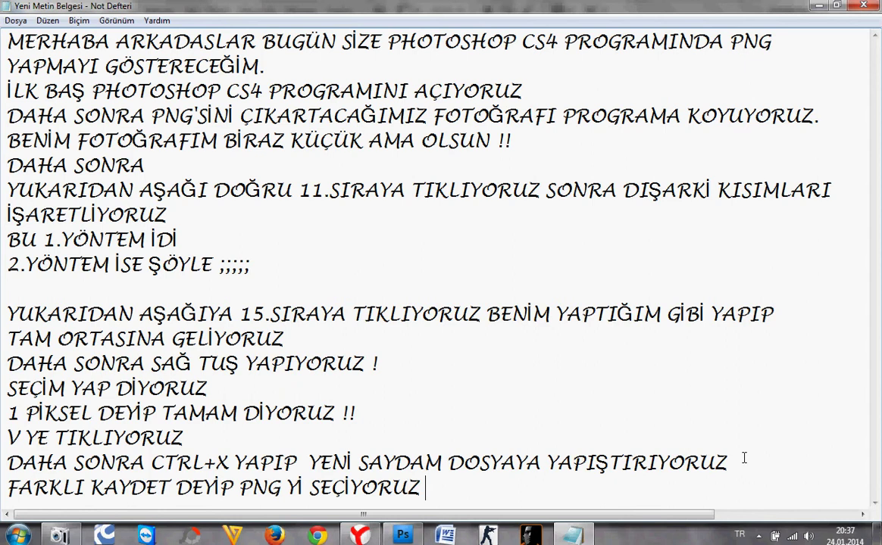
{"action": "type", "text": "DAHASONRA "}
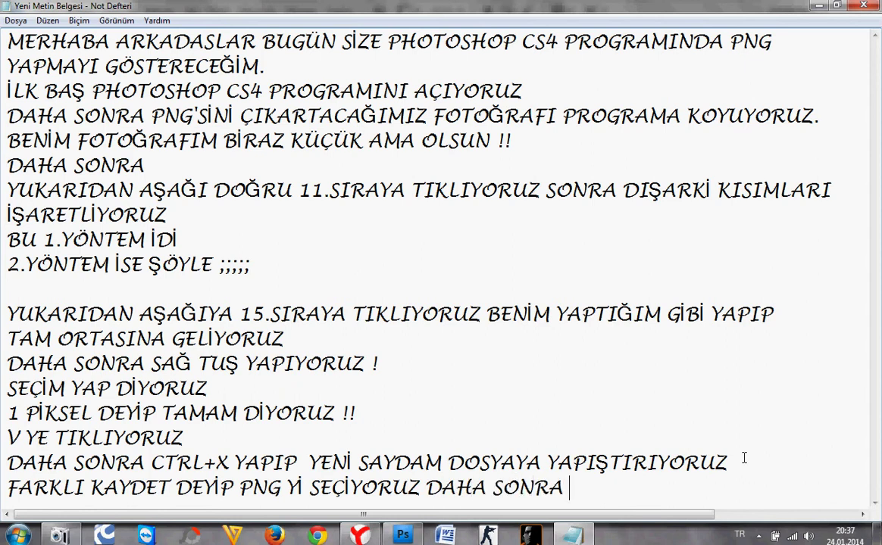
{"action": "type", "text": "İSE T"}
{"action": "type", "text": "AMAM DİYOR"}
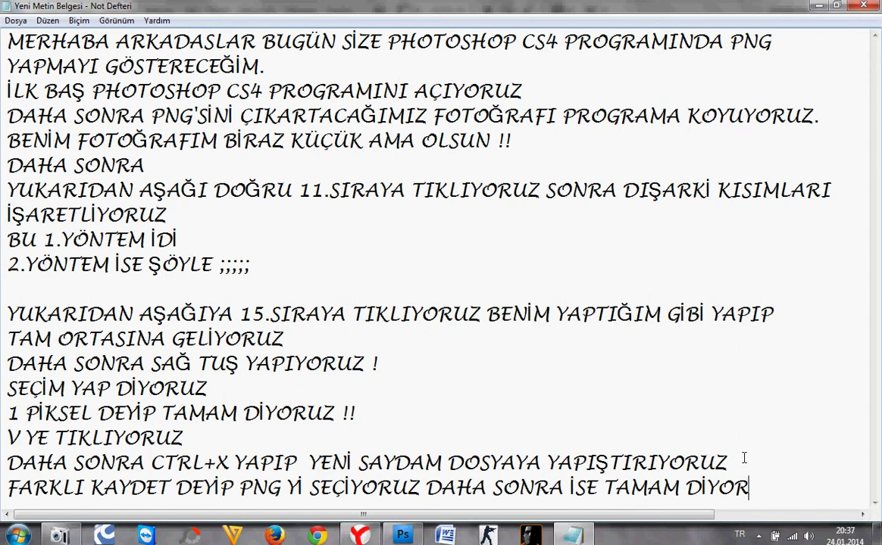
{"action": "type", "text": "UZ İST"}
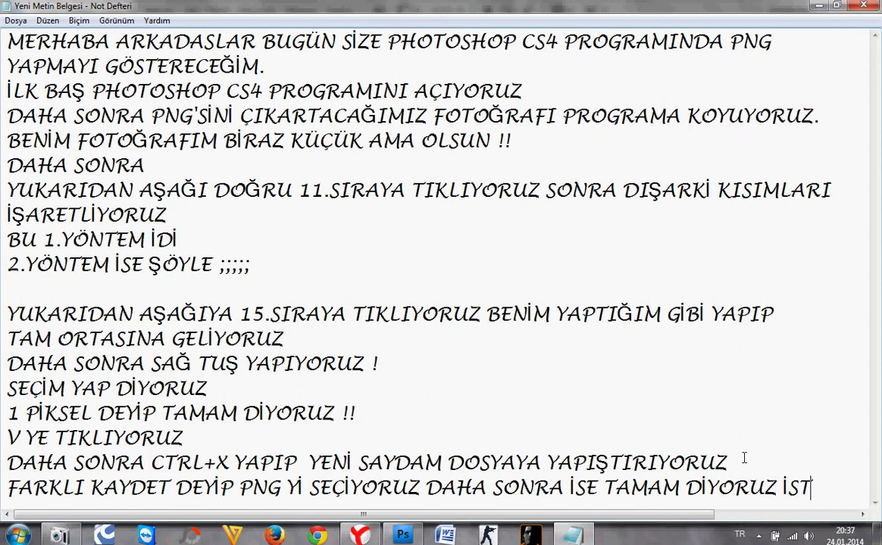
{"action": "type", "text": "ERSE"}
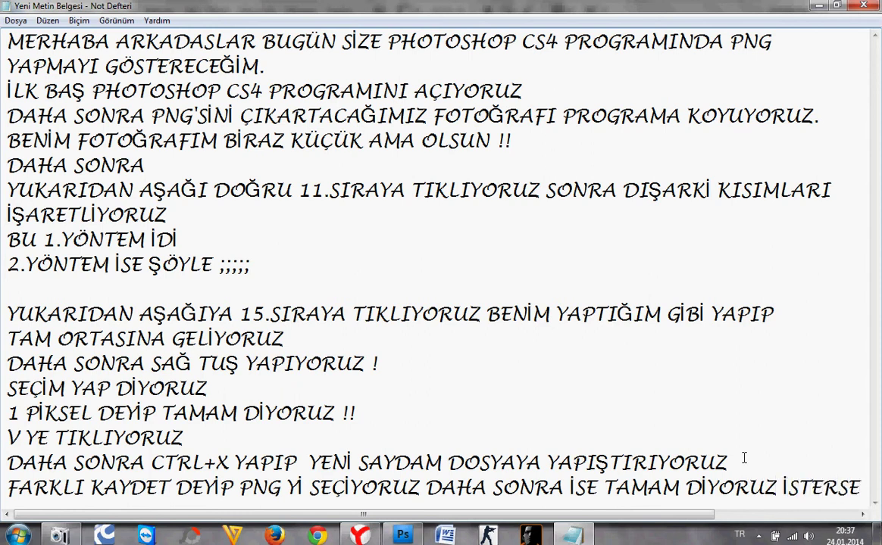
{"action": "type", "text": "N"}
{"action": "key", "text": "Return"}
{"action": "type", "text": "OL"}
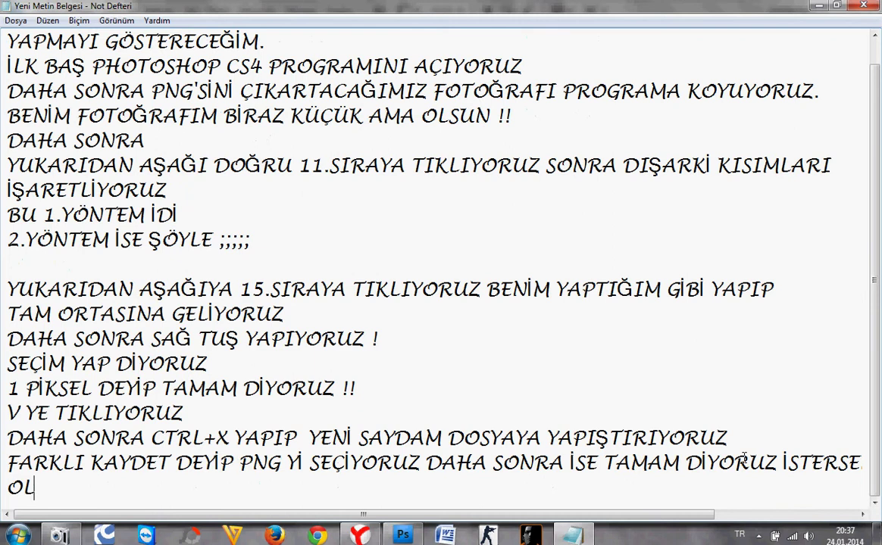
{"action": "type", "text": "MUŞMU"}
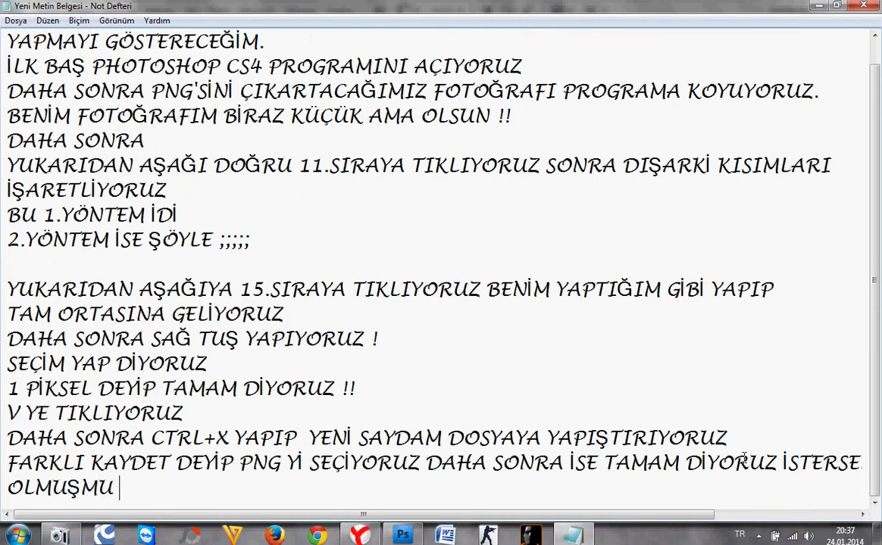
{"action": "type", "text": " DİYE KONTR"}
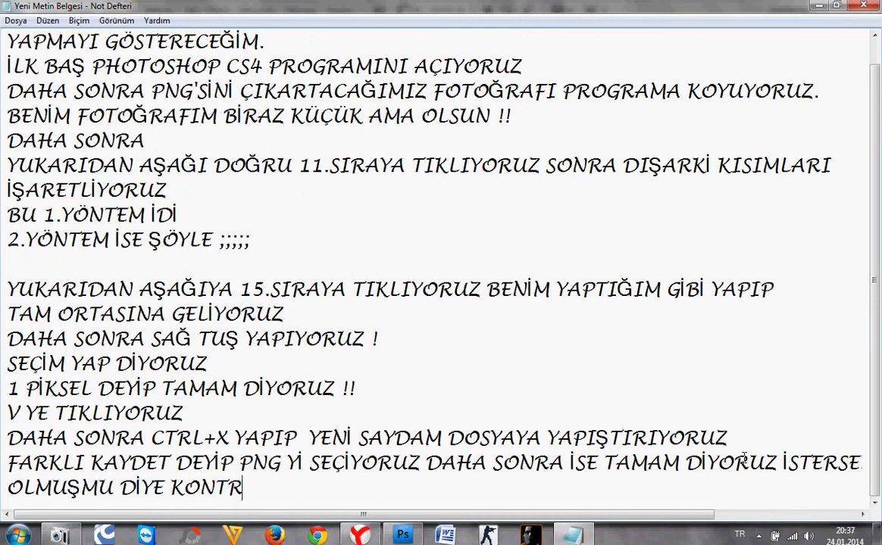
{"action": "type", "text": "OL ED"}
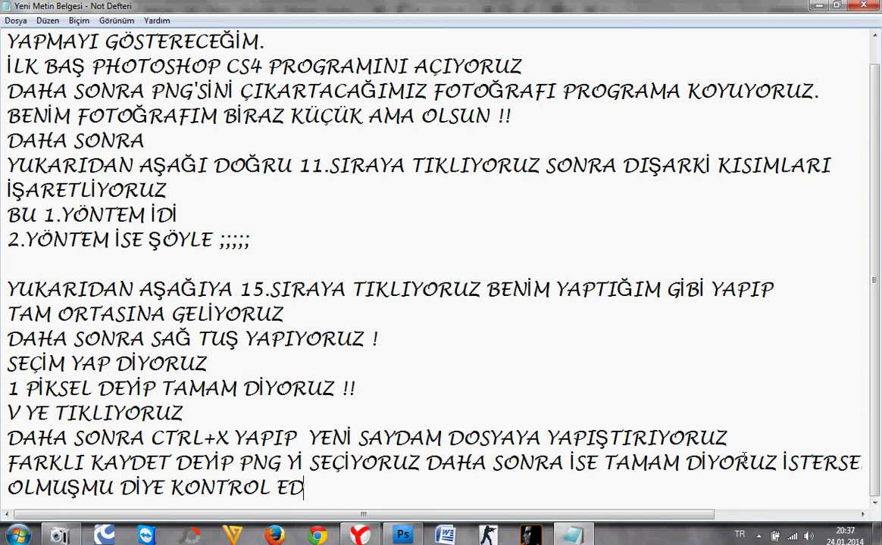
{"action": "type", "text": "ELİM"}
Add a '!!!' line surrounded by blank lines
{"action": "key", "text": "Return"}
{"action": "key", "text": "Return"}
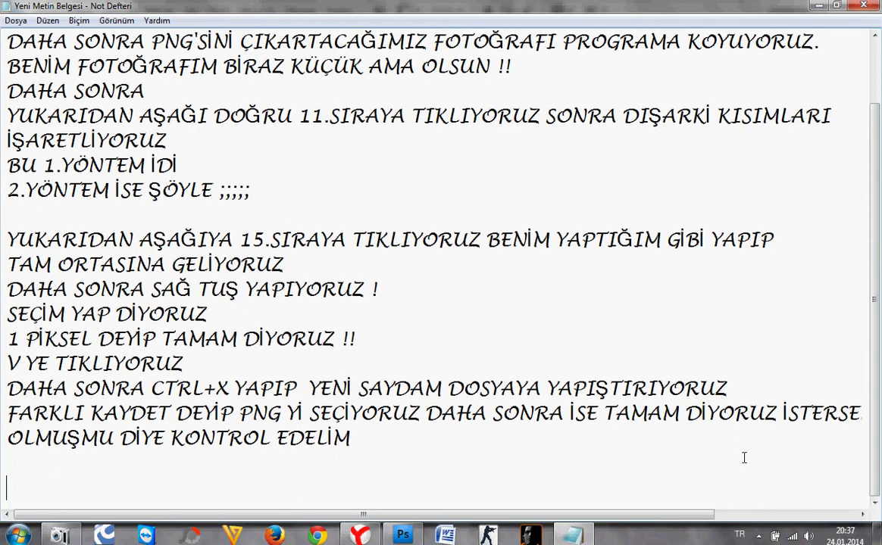
{"action": "key", "text": "Return"}
{"action": "type", "text": "!!!"}
{"action": "key", "text": "Return"}
{"action": "key", "text": "Return"}
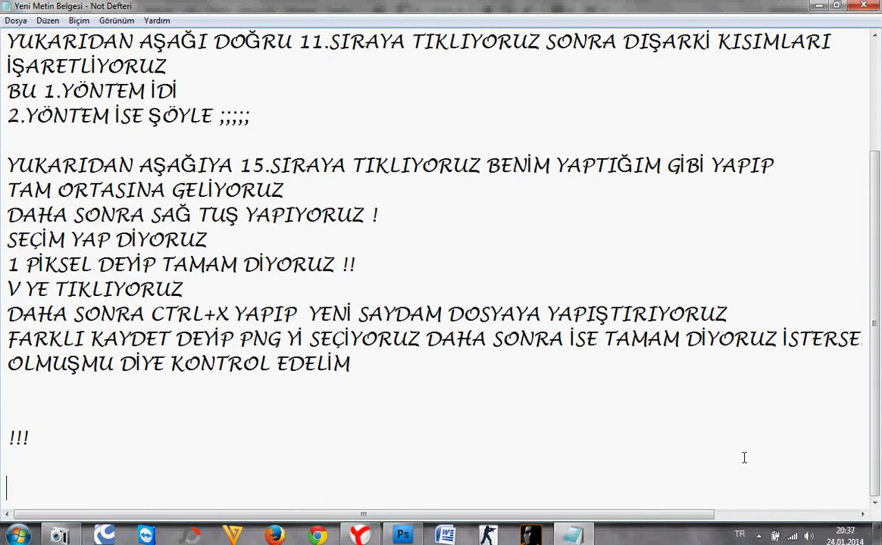
{"action": "key", "text": "Return"}
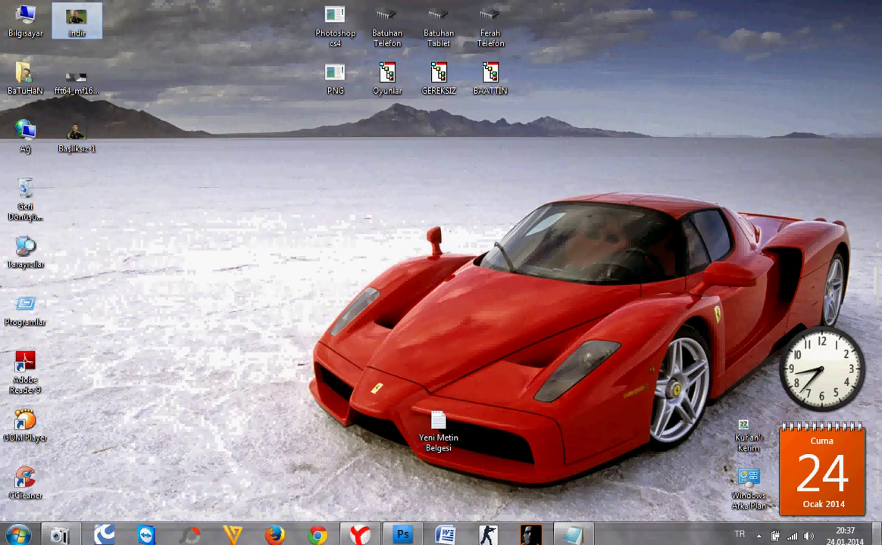
Drag the fft64 image file from the desktop into Photoshop
{"action": "left_click", "coordinate": [879, 536]}
{"action": "left_click_drag", "start_coordinate": [94, 102], "coordinate": [421, 540]}
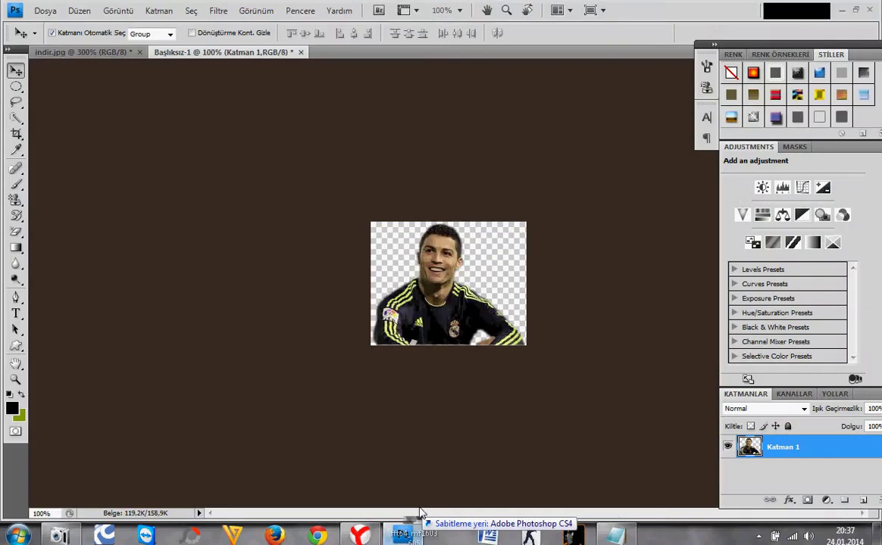
{"action": "left_click_drag", "start_coordinate": [421, 541], "coordinate": [377, 330]}
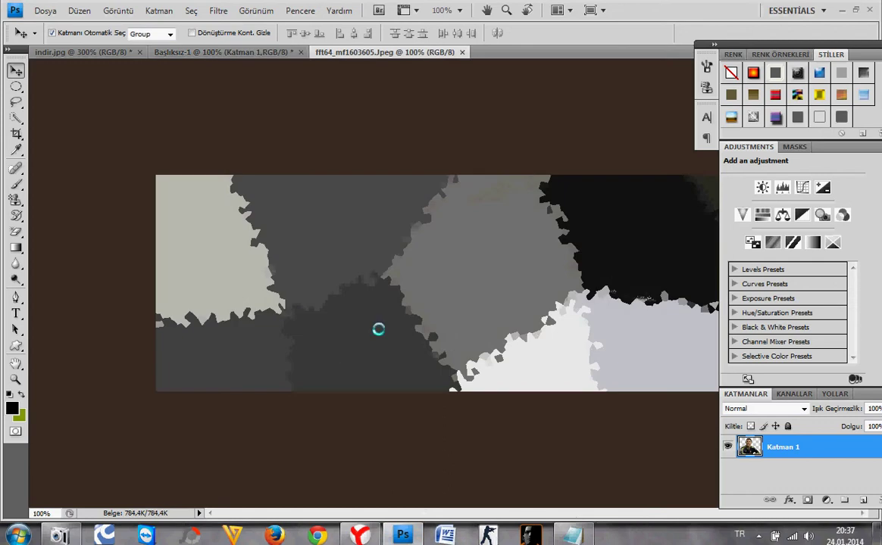
Add the line 'ARKA PLANIMIZ !!' to the notes and start a new line
{"action": "key", "text": "alt+Tab"}
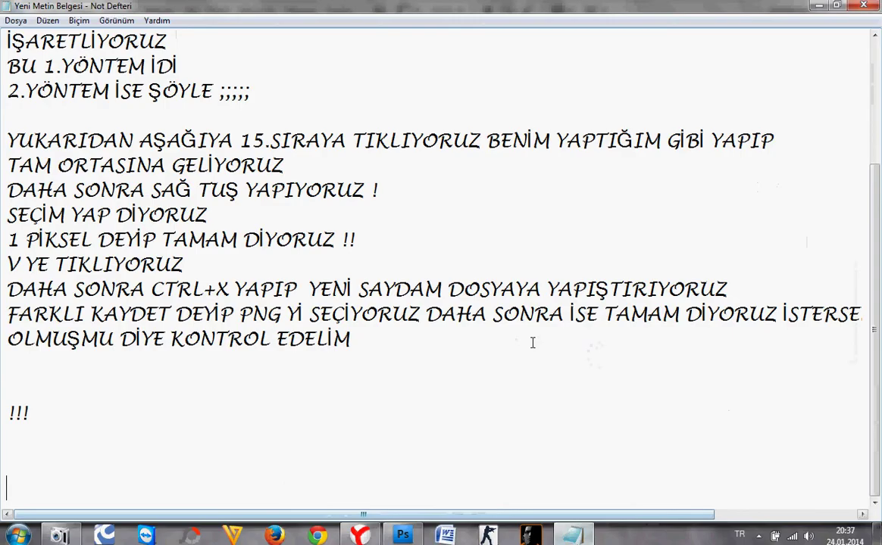
{"action": "type", "text": "ARKA "}
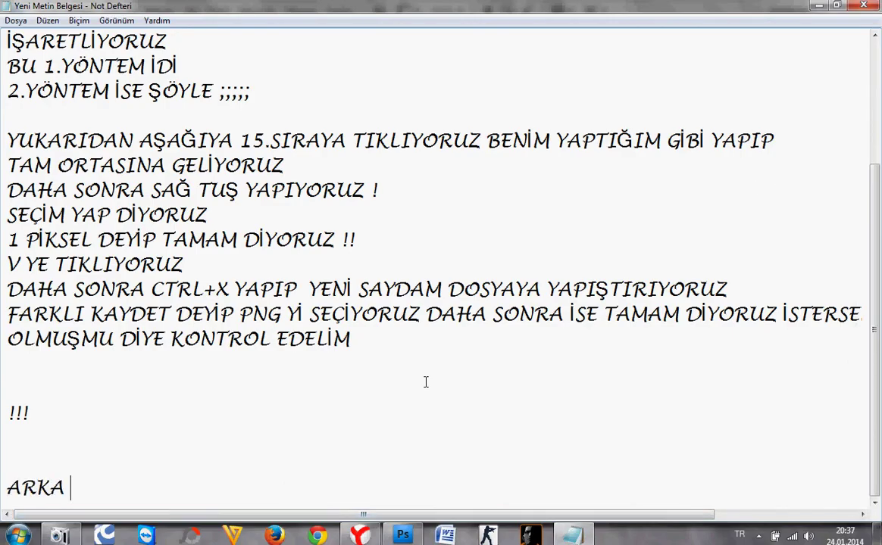
{"action": "type", "text": "PLANIM"}
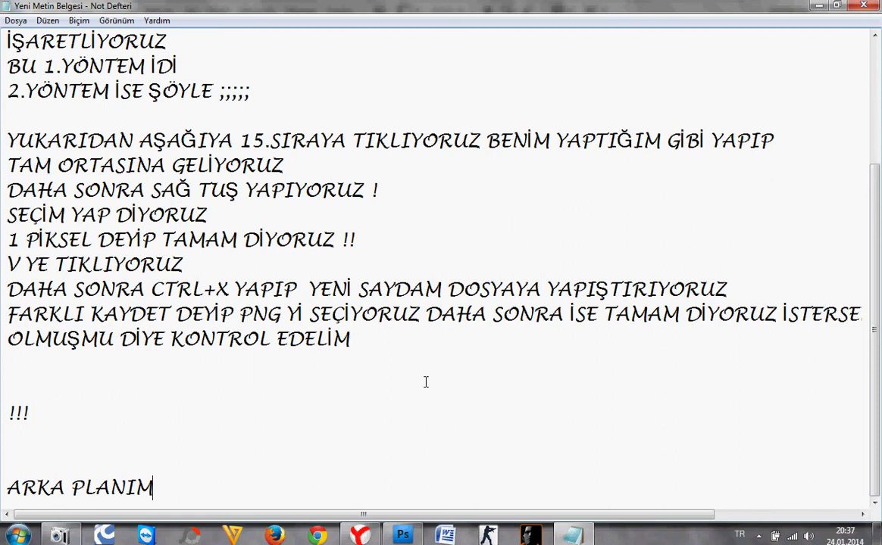
{"action": "type", "text": "IZ !!"}
{"action": "key", "text": "Return"}
{"action": "key", "text": "Return"}
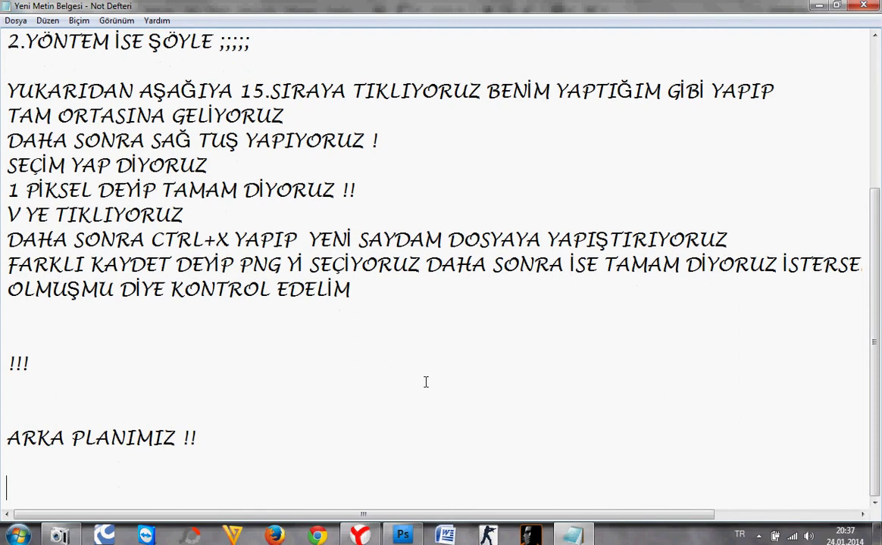
Place Başlıksız-1 onto the fft64 background, moved to the bottom centre, and commit it
{"action": "left_click", "coordinate": [360, 535]}
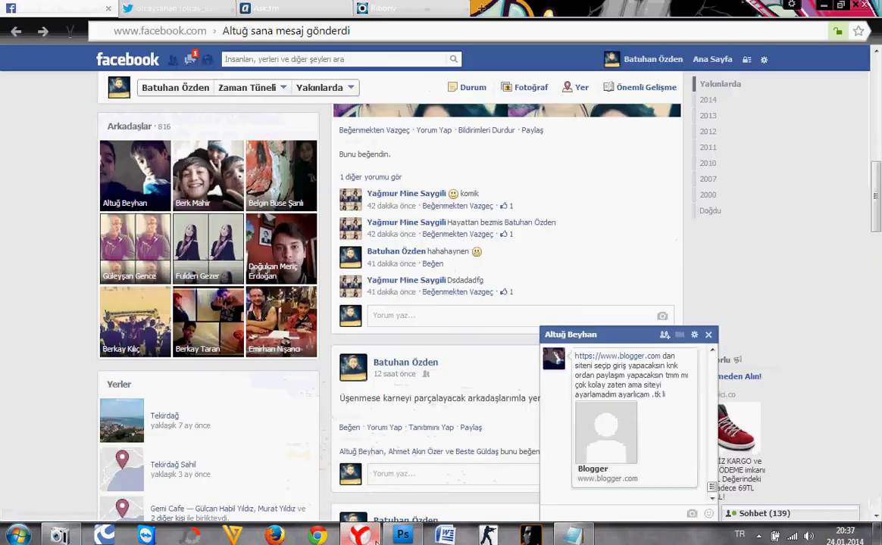
{"action": "left_click", "coordinate": [394, 539]}
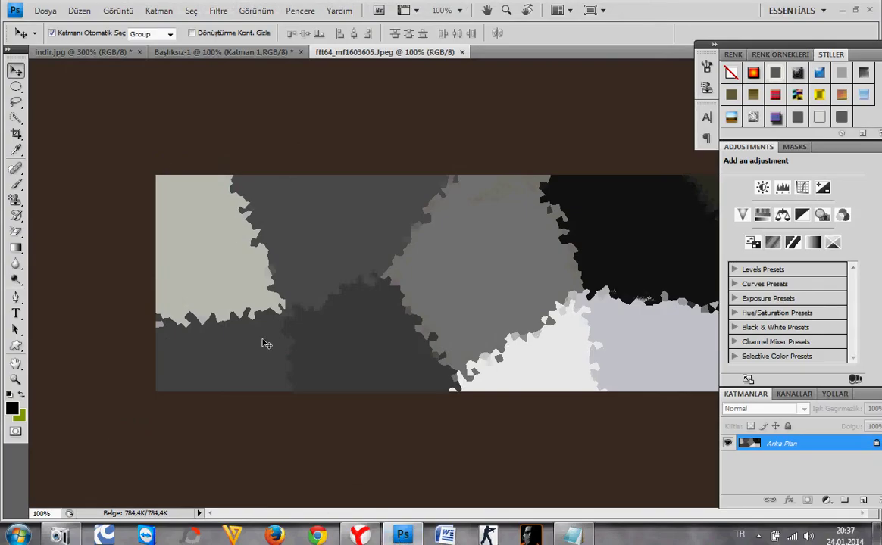
{"action": "left_click", "coordinate": [45, 11]}
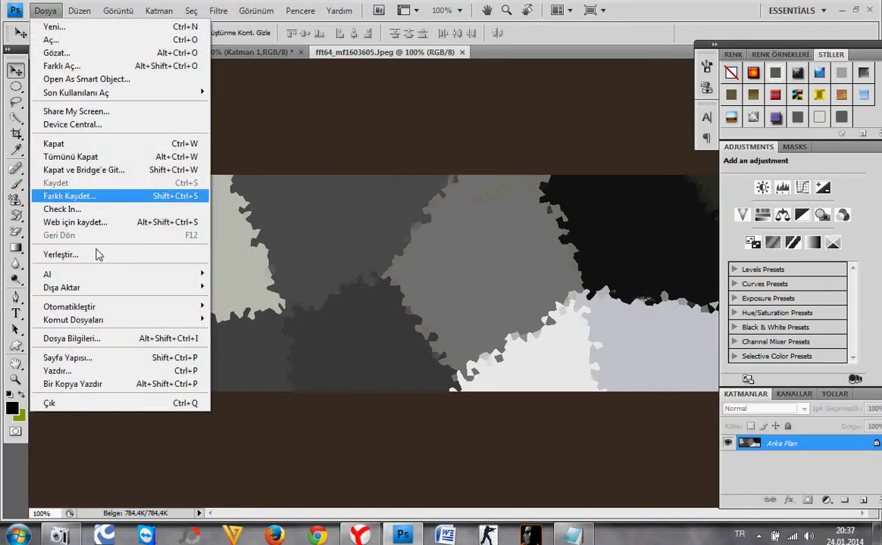
{"action": "left_click", "coordinate": [81, 258]}
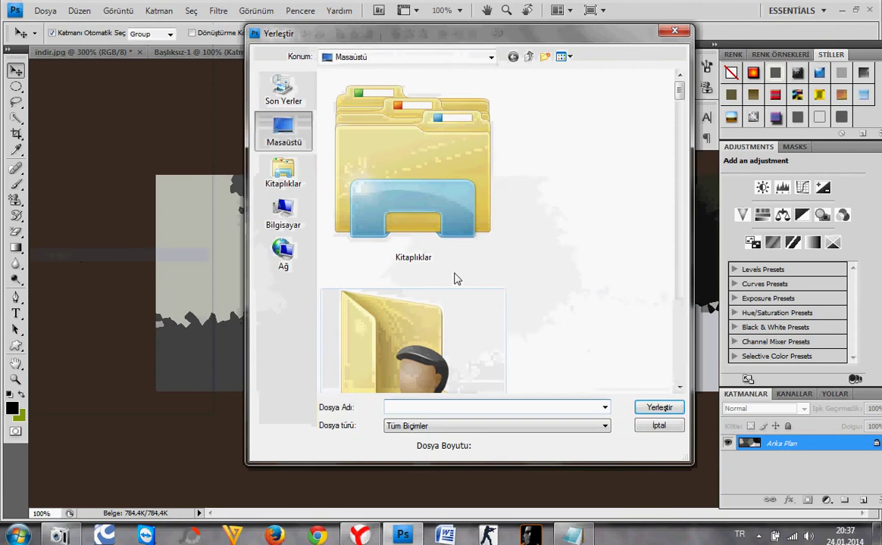
{"action": "mouse_move", "coordinate": [678, 90]}
{"action": "left_mouse_down"}
{"action": "mouse_move", "coordinate": [693, 207]}
{"action": "mouse_move", "coordinate": [657, 350]}
{"action": "mouse_move", "coordinate": [650, 332]}
{"action": "left_mouse_up"}
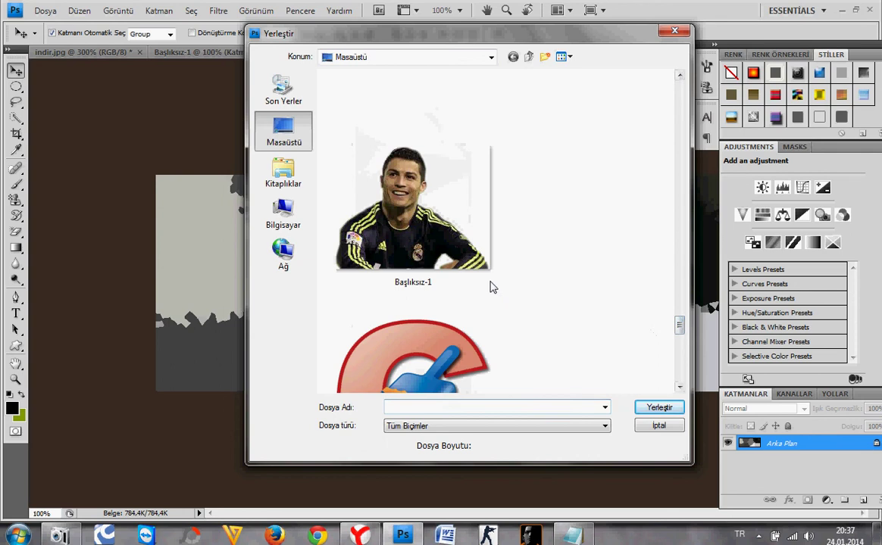
{"action": "double_click", "coordinate": [466, 265]}
{"action": "left_click_drag", "start_coordinate": [437, 269], "coordinate": [414, 254]}
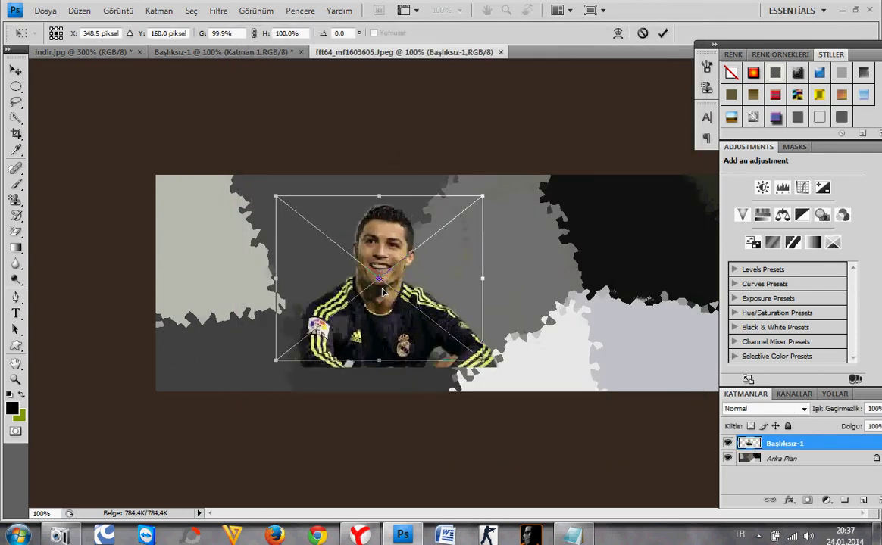
{"action": "left_click_drag", "start_coordinate": [416, 309], "coordinate": [445, 385]}
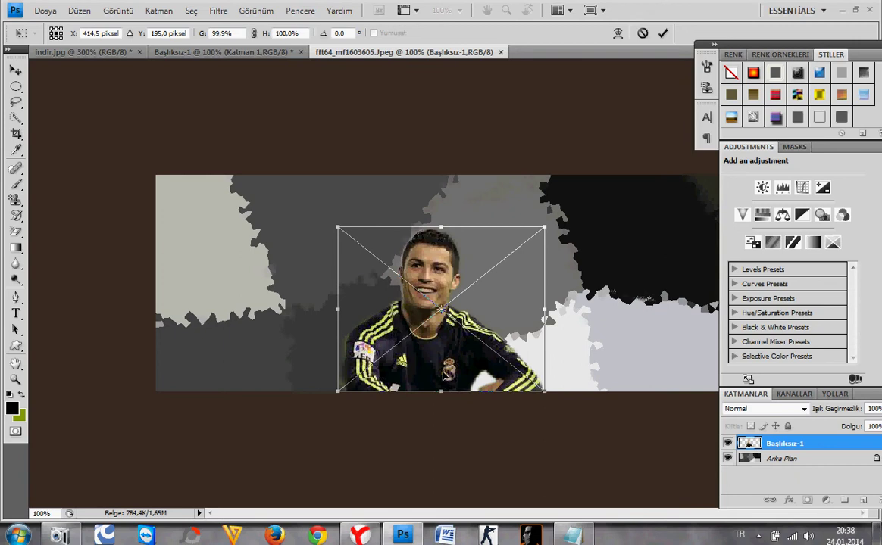
{"action": "key", "text": "Return"}
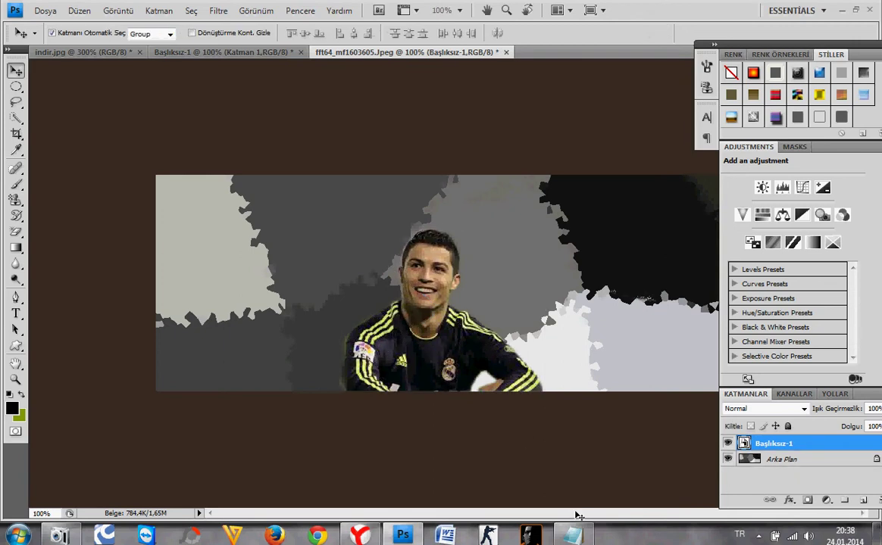
{"action": "left_click", "coordinate": [572, 535]}
Add the line 'YERLEŞTİR DEYİP PNG DOSYASIN SEÇİYORUZ VE OLDU :D' and return to Photoshop
{"action": "type", "text": "YE"}
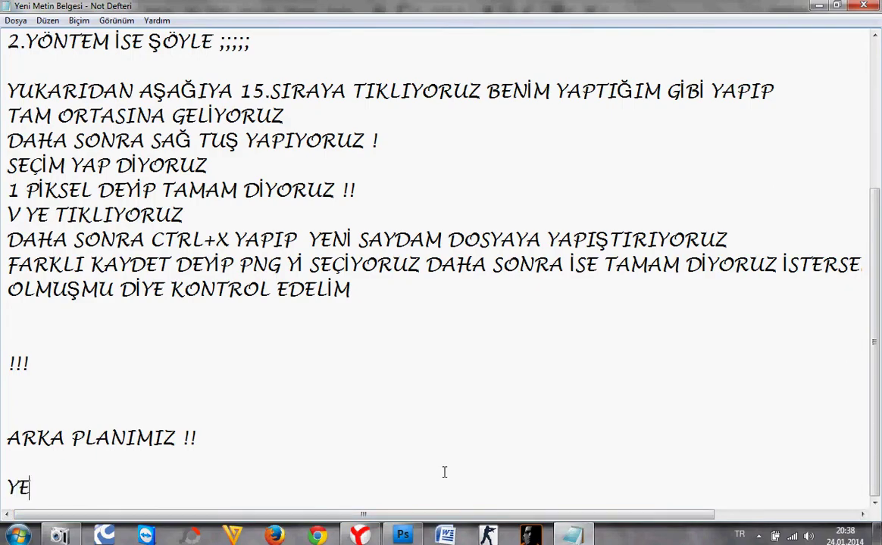
{"action": "type", "text": "RLEŞTİR "}
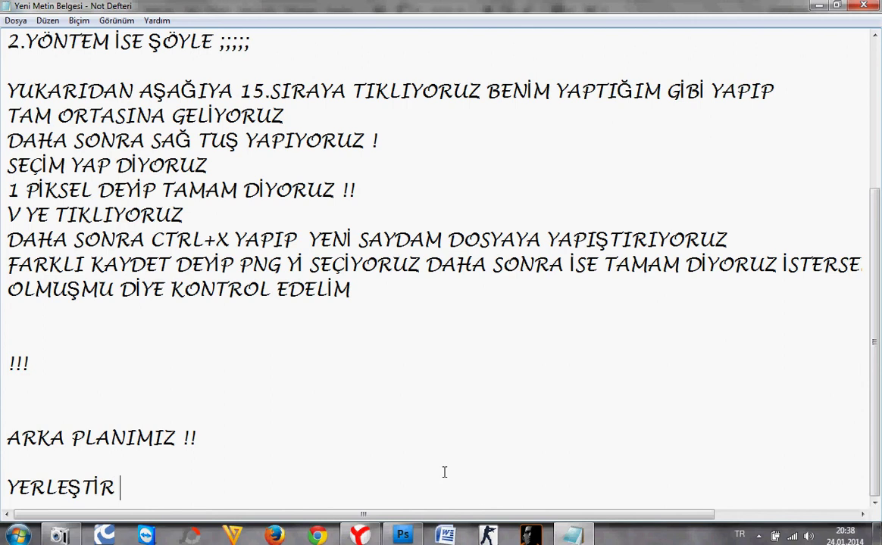
{"action": "type", "text": "DEYİP"}
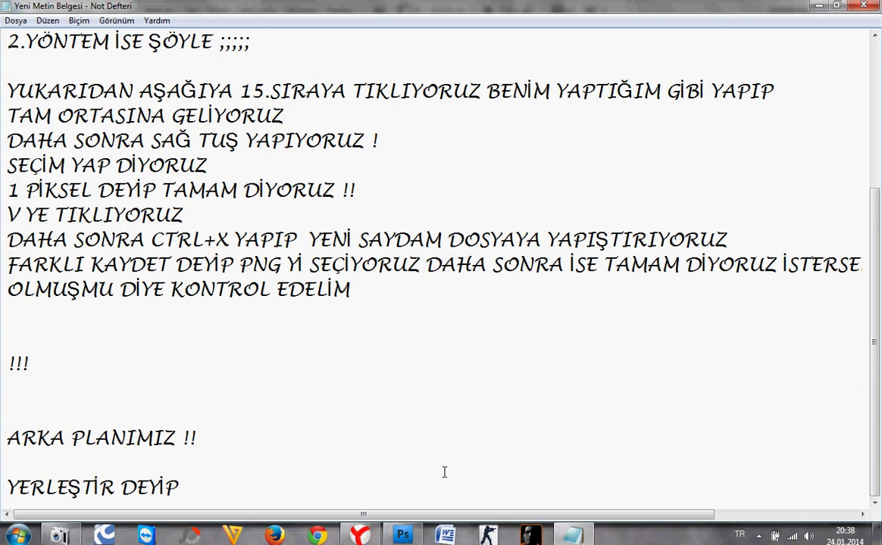
{"action": "type", "text": "PNG "}
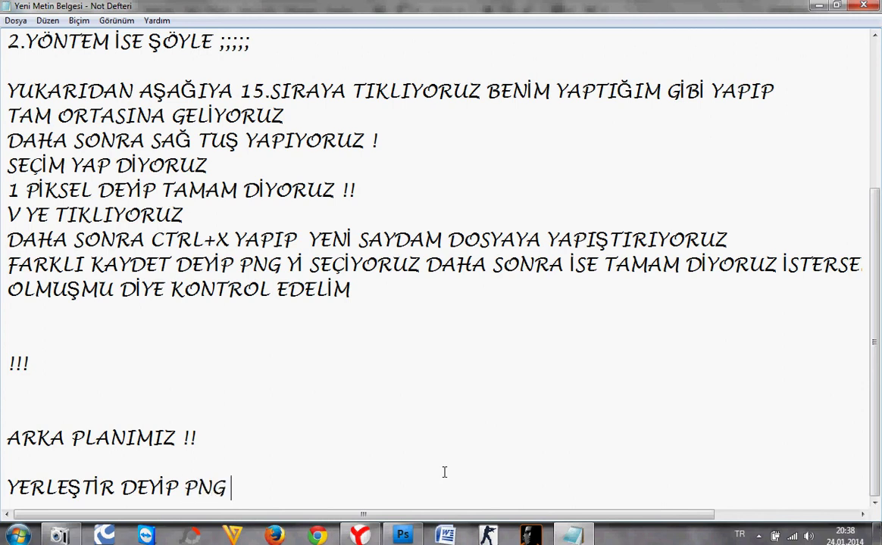
{"action": "type", "text": "Ş"}
{"action": "key", "text": "BackSpace"}
{"action": "type", "text": "DOSYASI"}
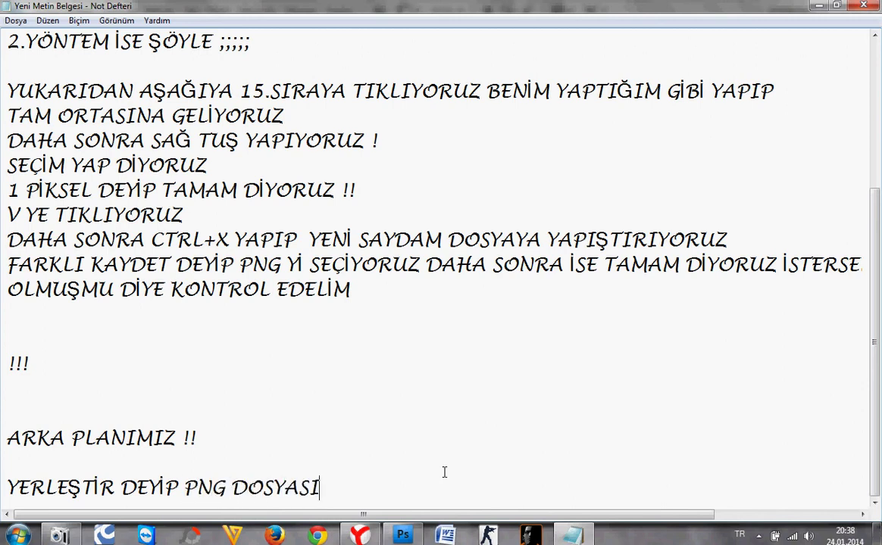
{"action": "type", "text": "N SEÇİY"}
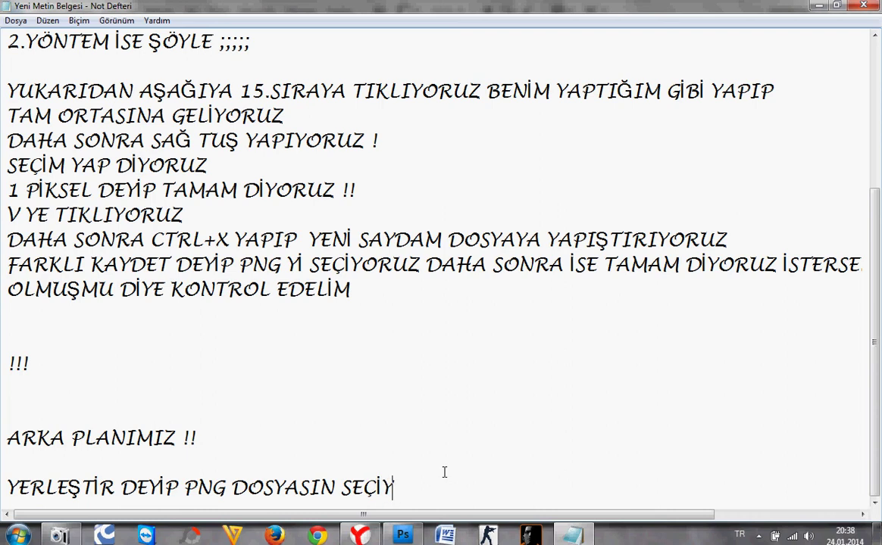
{"action": "type", "text": "ORUZ VE"}
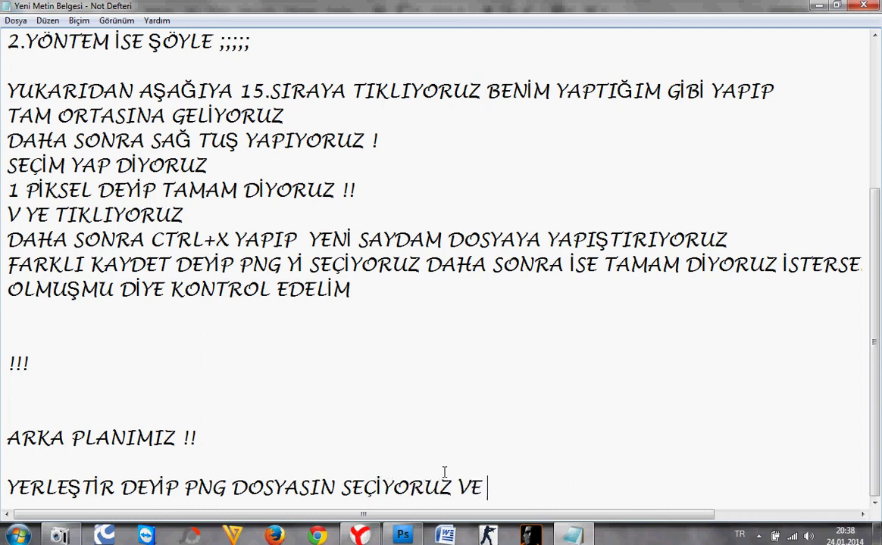
{"action": "type", "text": " OLDU :d"}
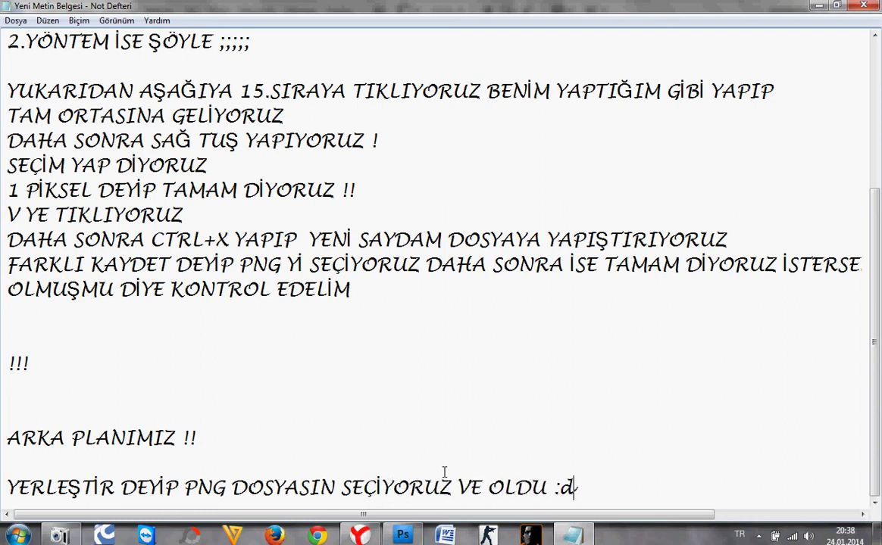
{"action": "key", "text": "BackSpace"}
{"action": "type", "text": "D"}
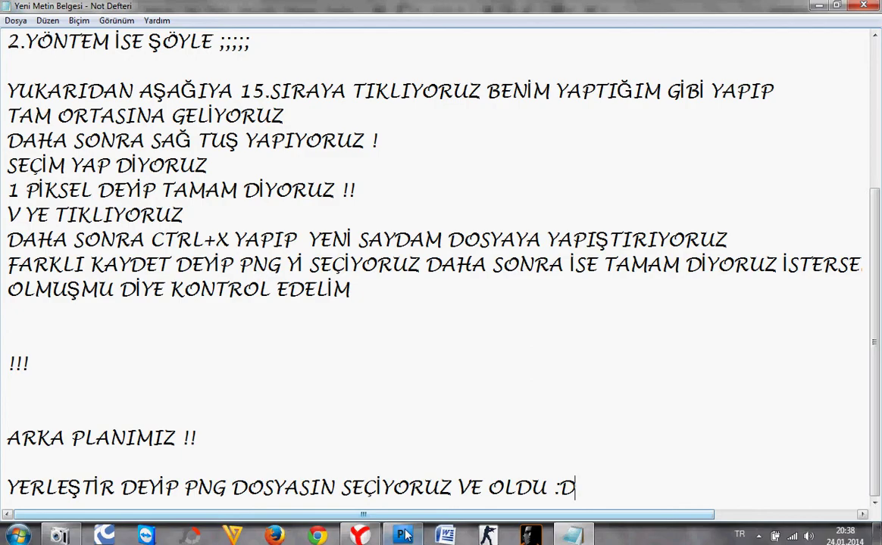
{"action": "left_click", "coordinate": [405, 536]}
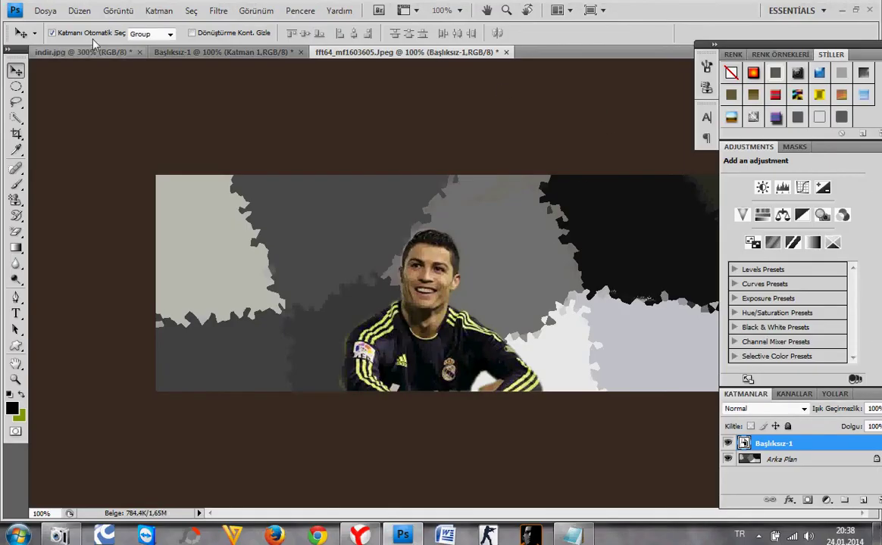
Browse Photoshop's Edit and File menus without choosing anything, then go back to Notepad
{"action": "left_click", "coordinate": [79, 11]}
{"action": "left_click", "coordinate": [45, 11]}
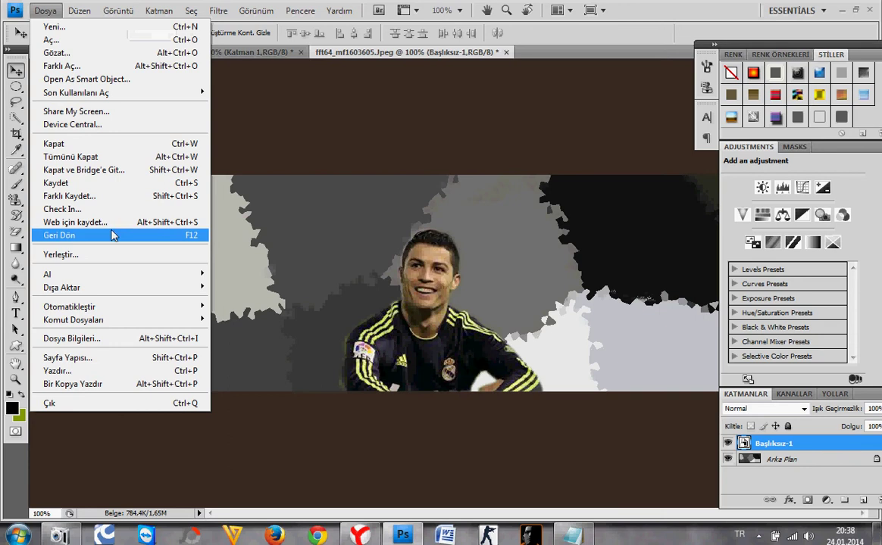
{"action": "left_click", "coordinate": [304, 237]}
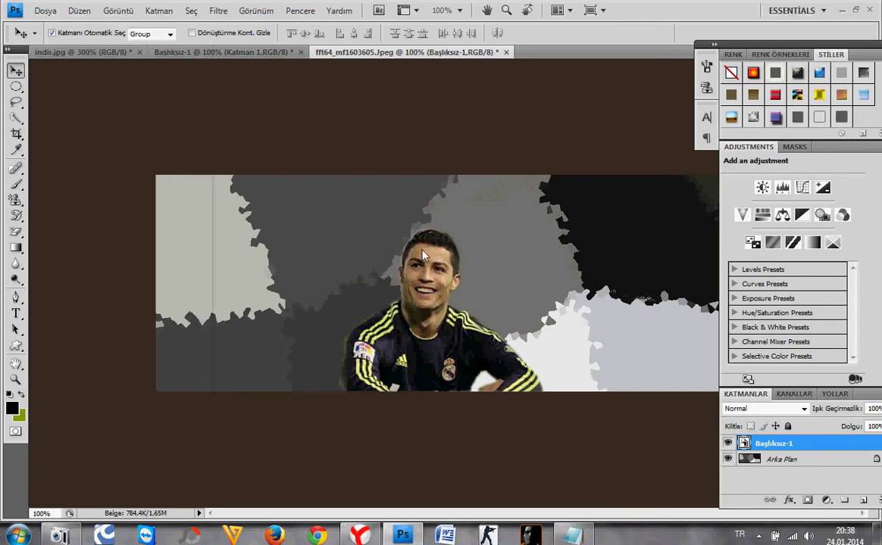
{"action": "key", "text": "alt+Tab"}
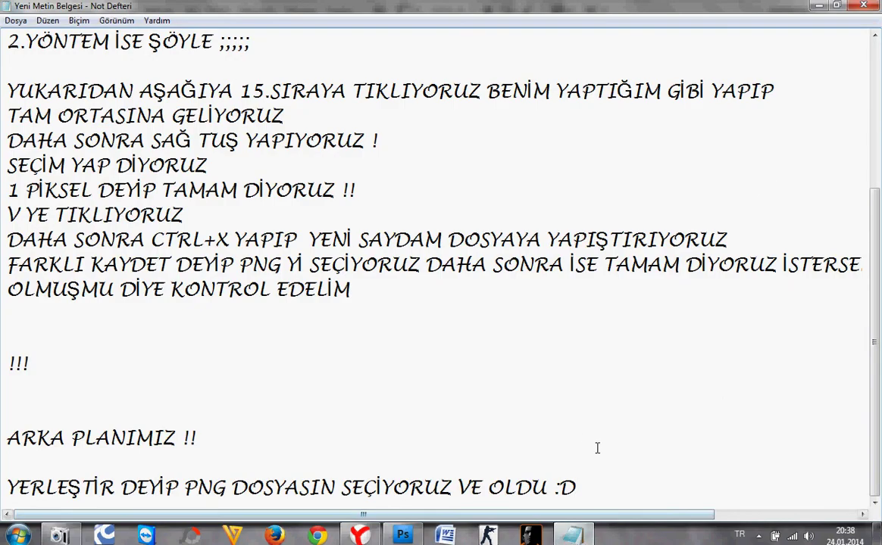
Type 'İSTERSENİZ BİRDE PHOTOSCAPE DENDE AYARLAMA YAPALIM' on a new line
{"action": "key", "text": "Return"}
{"action": "key", "text": "Return"}
{"action": "type", "text": "İSTE"}
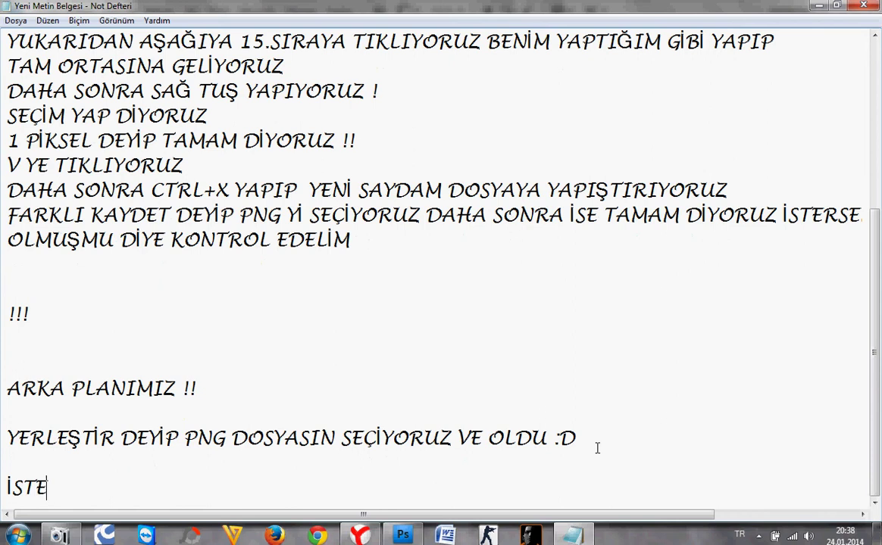
{"action": "type", "text": "RSENİZ"}
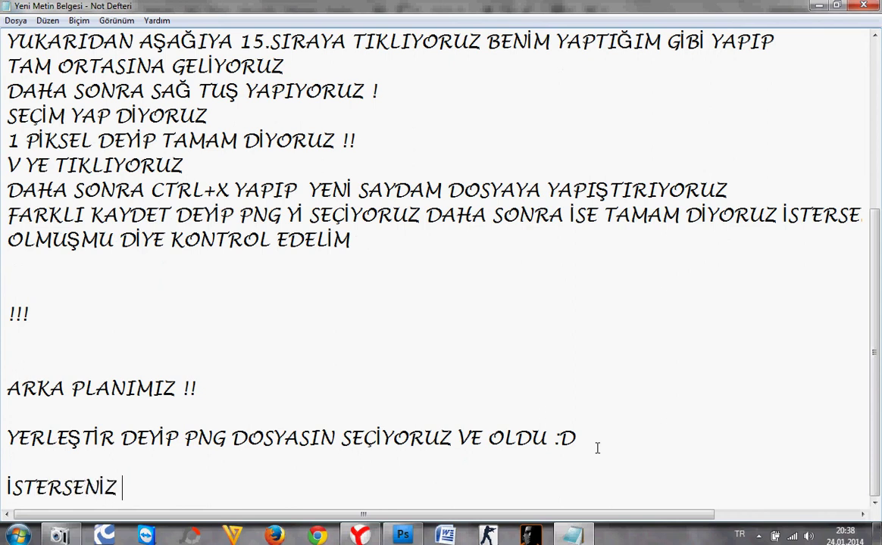
{"action": "type", "text": " ÜS"}
{"action": "key", "text": "BackSpace"}
{"action": "key", "text": "BackSpace"}
{"action": "type", "text": "BİR"}
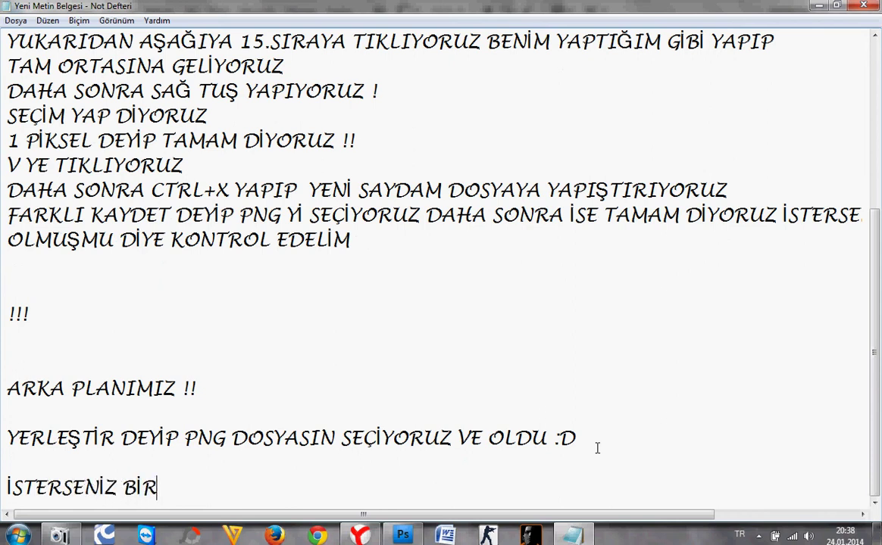
{"action": "type", "text": "DE F"}
{"action": "key", "text": "BackSpace"}
{"action": "key", "text": "BackSpace"}
{"action": "key", "text": "BackSpace"}
{"action": "type", "text": "STERSENİZ BİRDE PHOT"}
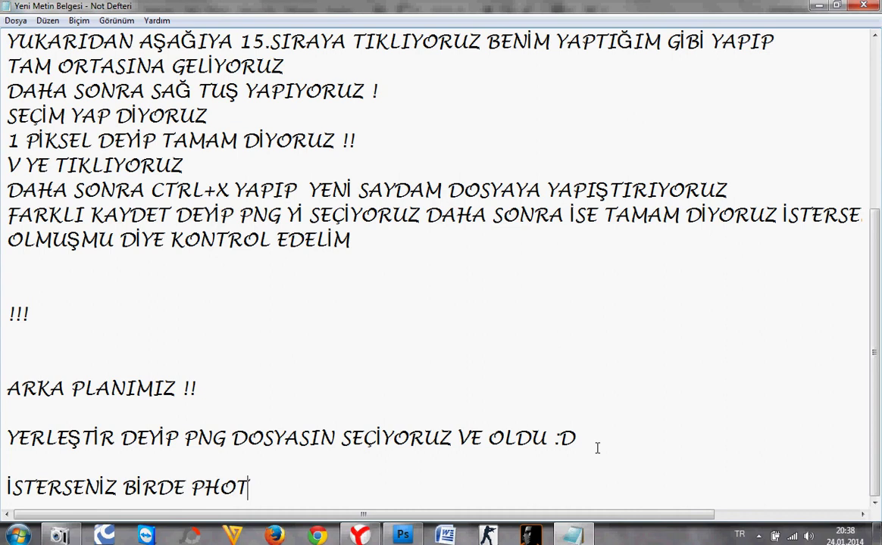
{"action": "type", "text": "OS"}
{"action": "key", "text": "BackSpace"}
{"action": "type", "text": "OS"}
{"action": "type", "text": "CAPE DEN"}
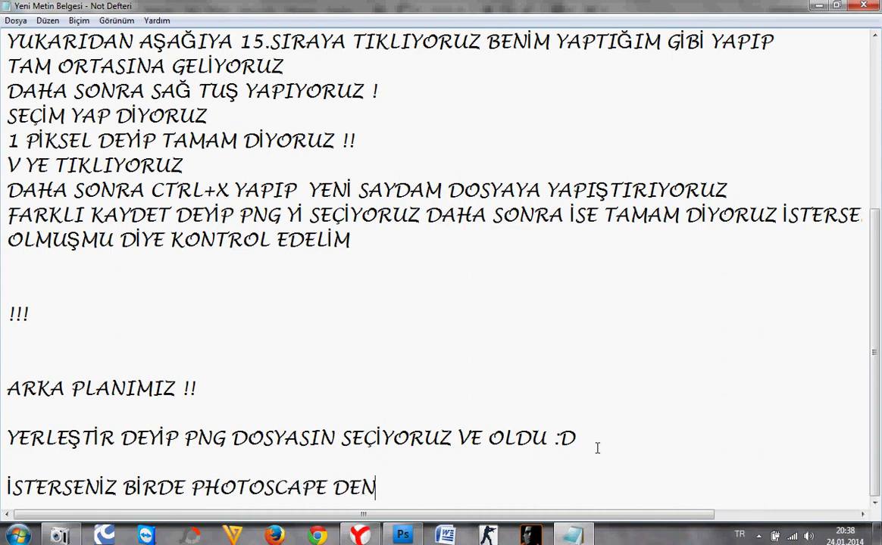
{"action": "type", "text": "DE A"}
{"action": "type", "text": "YARLAMA "}
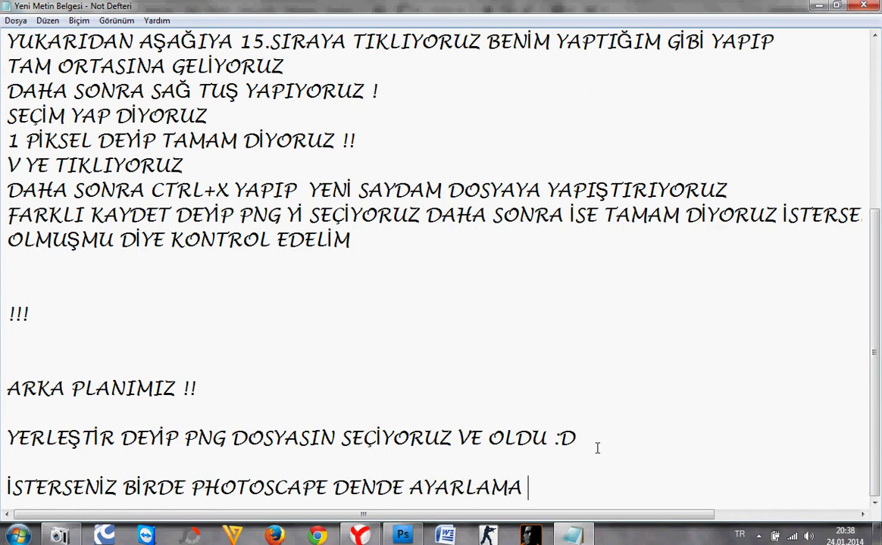
{"action": "type", "text": "YAPALIM"}
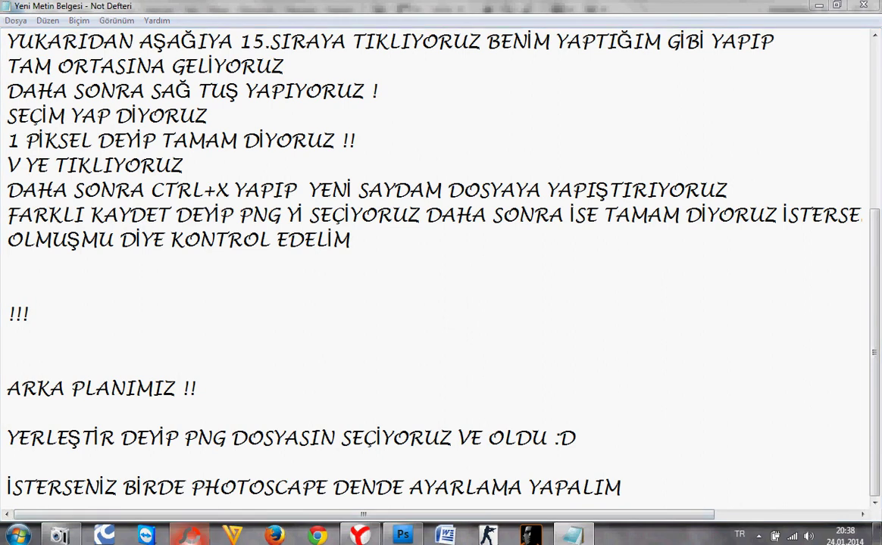
Capture the Photoshop composite window into PhotoScape's editor
{"action": "left_click", "coordinate": [402, 536]}
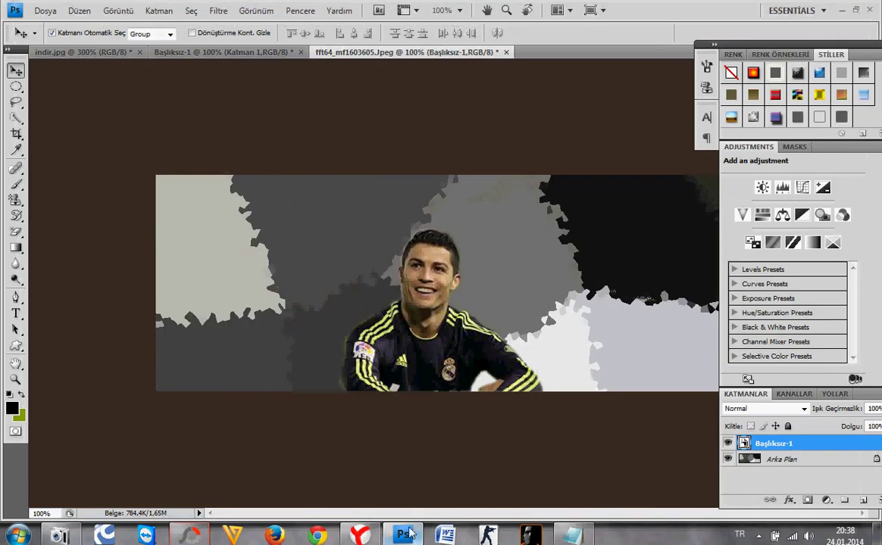
{"action": "left_click", "coordinate": [190, 536]}
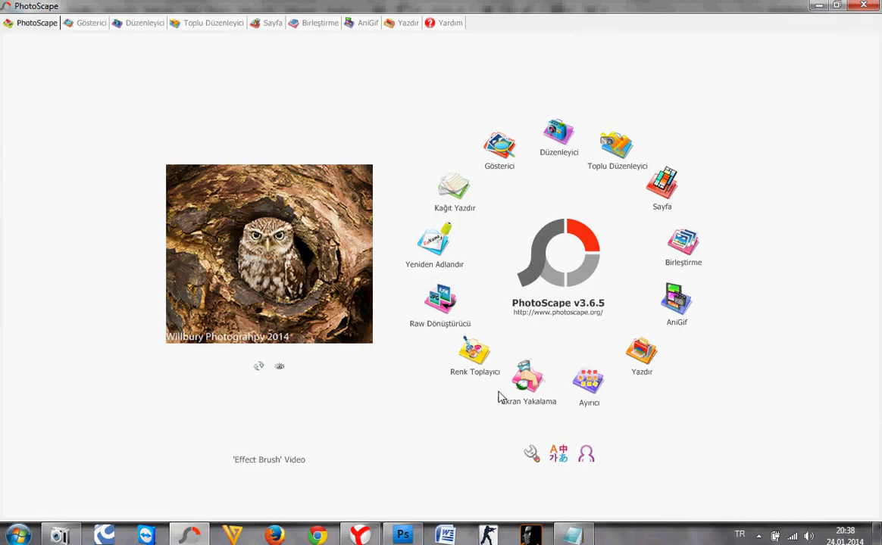
{"action": "left_click", "coordinate": [524, 377]}
{"action": "left_click", "coordinate": [440, 167]}
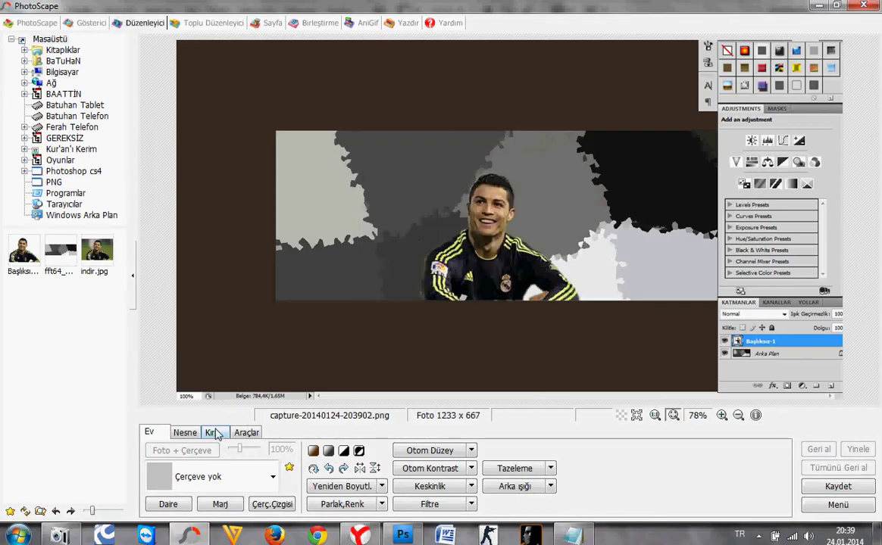
Crop the capture to a 493 × 276 frame centred on the player
{"action": "left_click", "coordinate": [211, 432]}
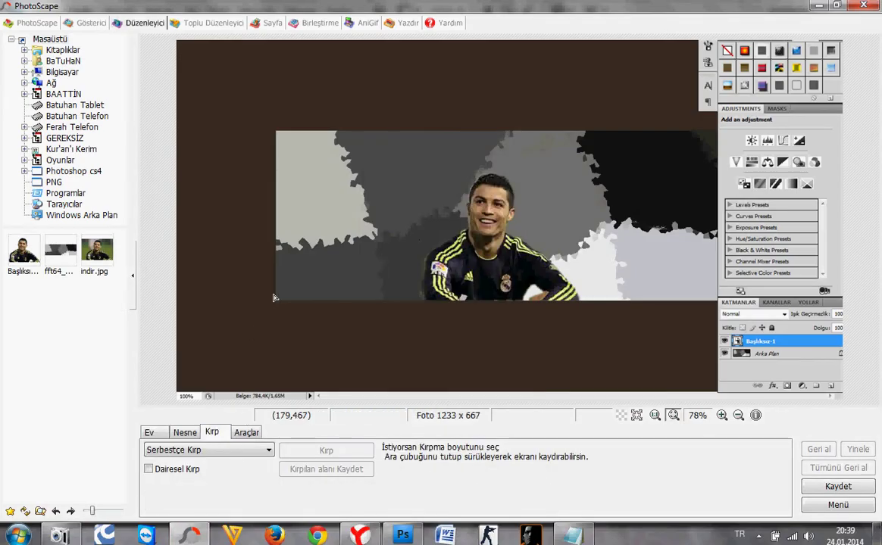
{"action": "mouse_move", "coordinate": [273, 311]}
{"action": "left_mouse_down"}
{"action": "mouse_move", "coordinate": [433, 296]}
{"action": "mouse_move", "coordinate": [597, 252]}
{"action": "left_mouse_up"}
{"action": "left_click_drag", "start_coordinate": [662, 192], "coordinate": [684, 119]}
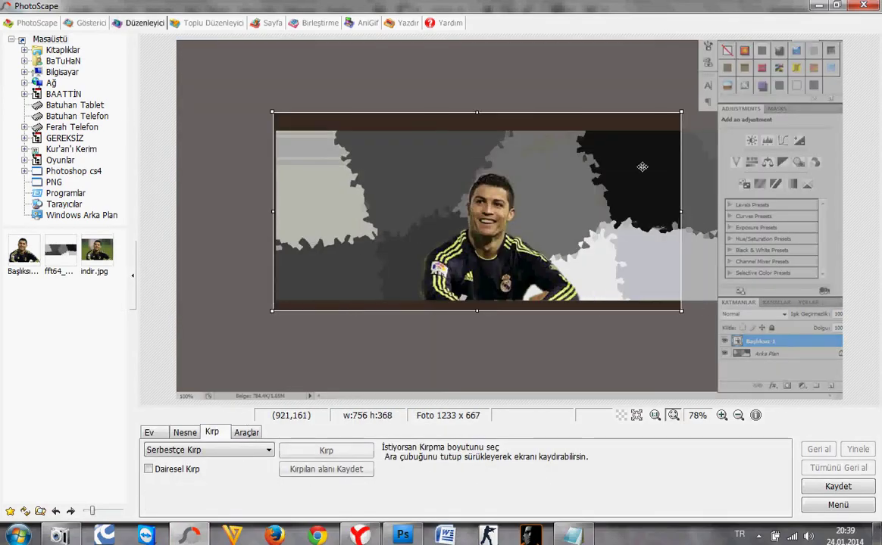
{"action": "left_click_drag", "start_coordinate": [485, 240], "coordinate": [544, 225]}
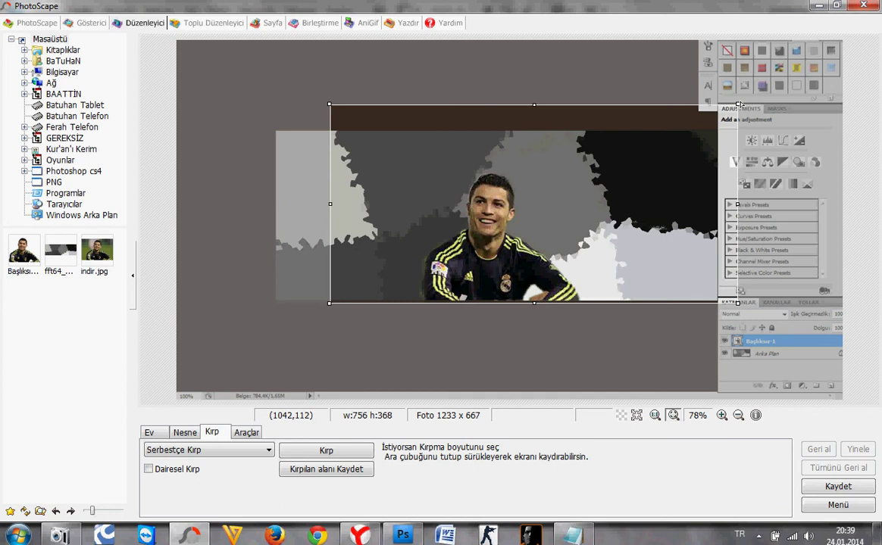
{"action": "left_click_drag", "start_coordinate": [738, 104], "coordinate": [598, 152]}
{"action": "mouse_move", "coordinate": [501, 230]}
{"action": "left_mouse_down"}
{"action": "mouse_move", "coordinate": [551, 226]}
{"action": "mouse_move", "coordinate": [528, 230]}
{"action": "left_mouse_up"}
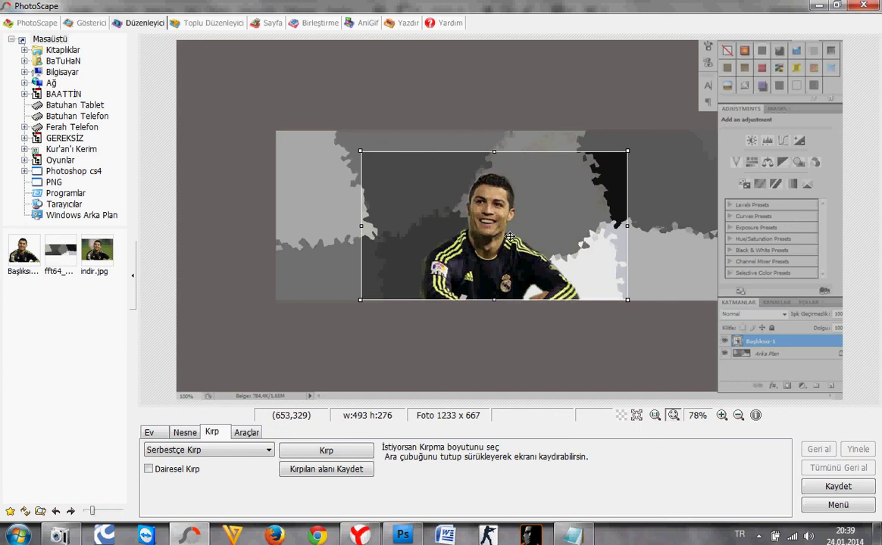
{"action": "left_click", "coordinate": [345, 450]}
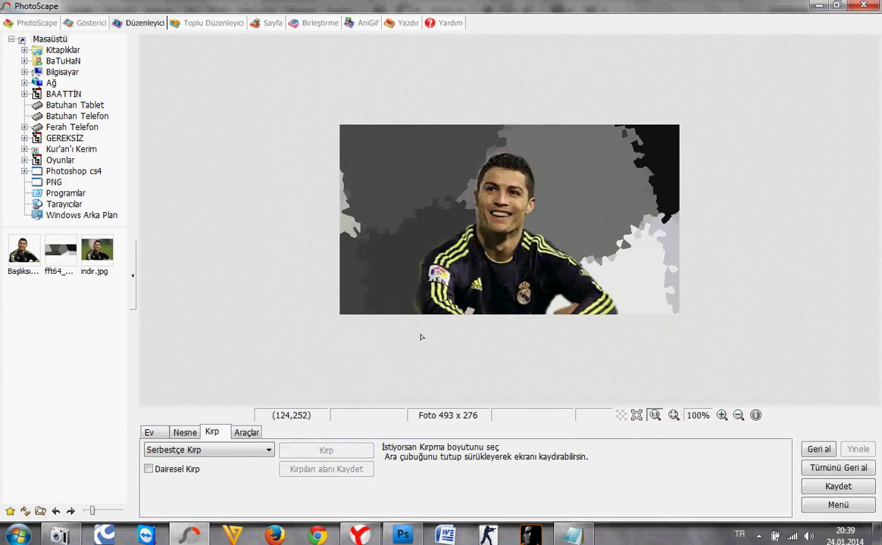
Apply a film-effect filter to the cropped photo and save it
{"action": "left_click", "coordinate": [151, 432]}
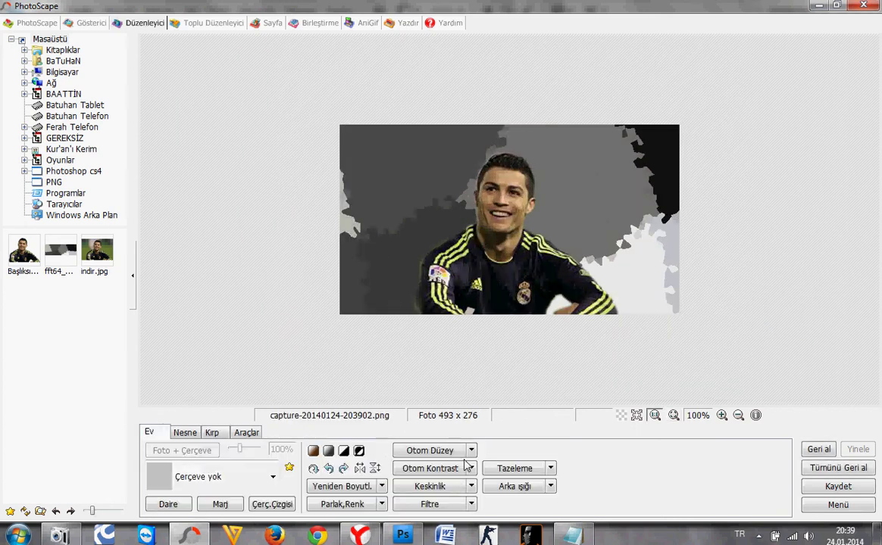
{"action": "left_click", "coordinate": [471, 505]}
{"action": "left_click", "coordinate": [520, 111]}
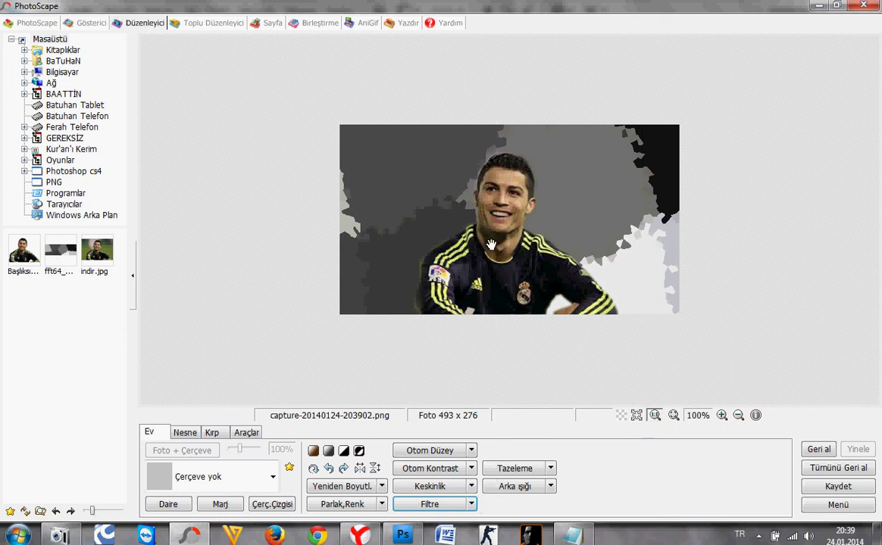
{"action": "left_click", "coordinate": [470, 505]}
{"action": "mouse_move", "coordinate": [521, 122]}
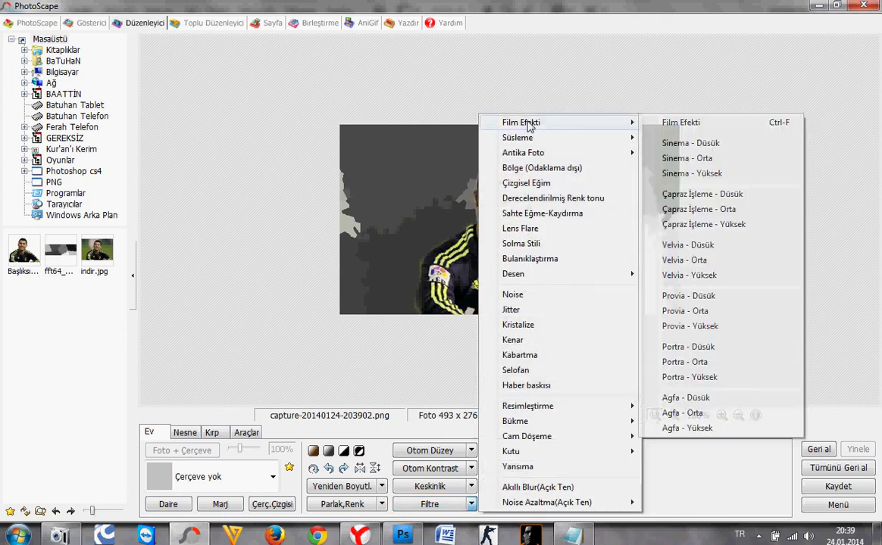
{"action": "left_click", "coordinate": [704, 397]}
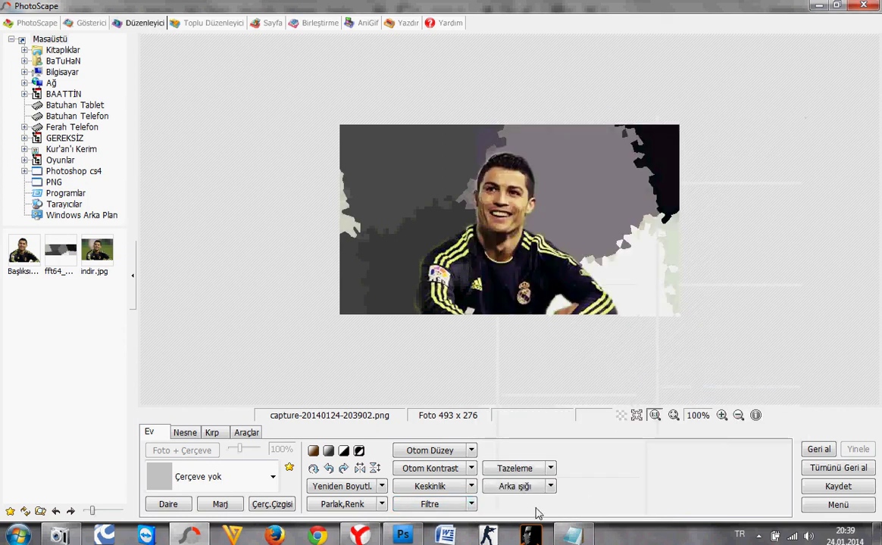
{"action": "left_click", "coordinate": [470, 505]}
{"action": "mouse_move", "coordinate": [521, 122]}
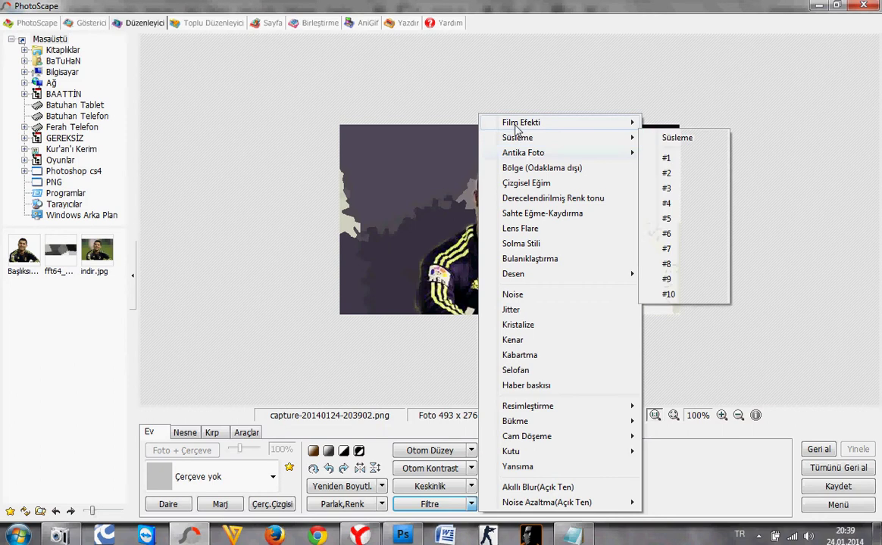
{"action": "left_click", "coordinate": [686, 194]}
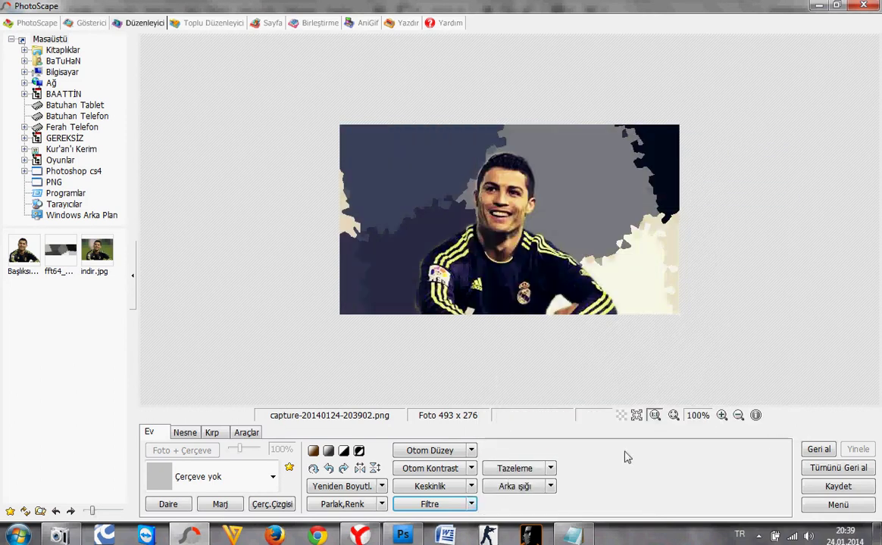
{"action": "left_click", "coordinate": [838, 486]}
{"action": "left_click", "coordinate": [285, 128]}
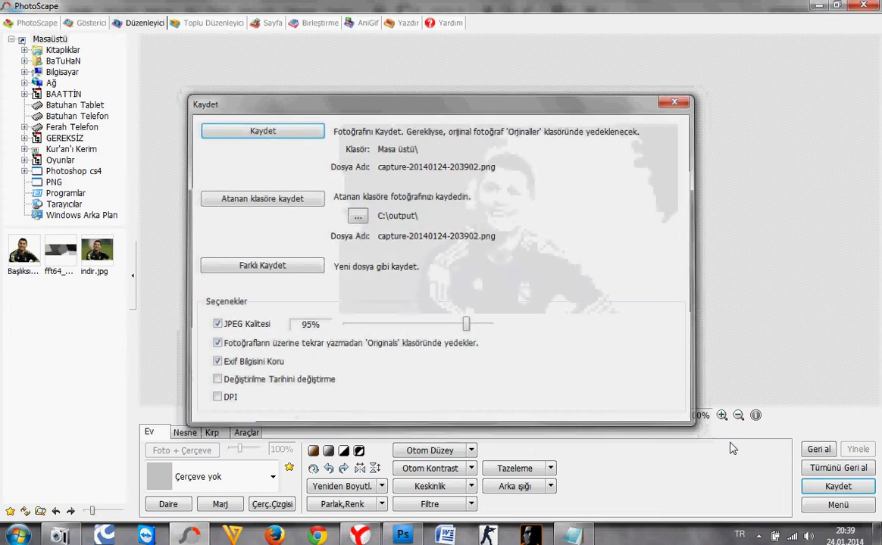
Quit Photoshop without saving fft64, Başlıksız-1 or indir.jpg
{"action": "key", "text": "alt+Tab"}
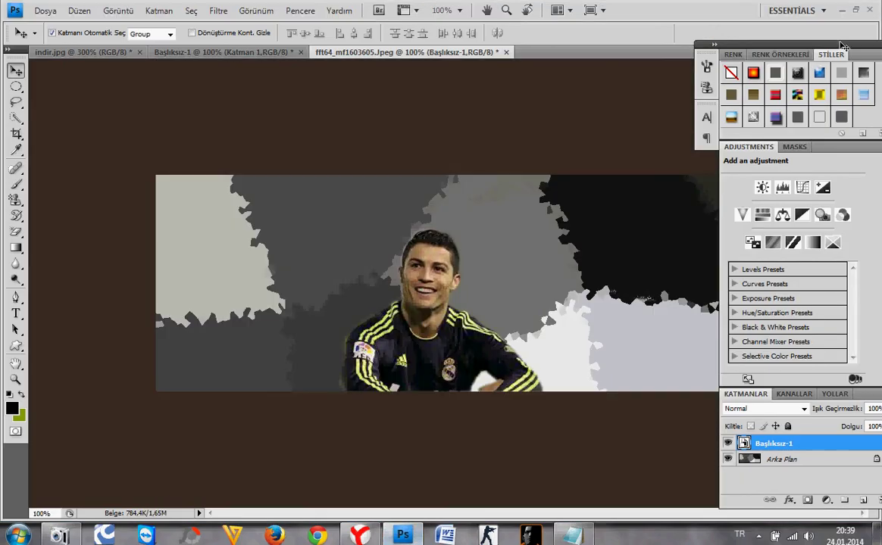
{"action": "left_click", "coordinate": [871, 10]}
{"action": "left_click", "coordinate": [444, 209]}
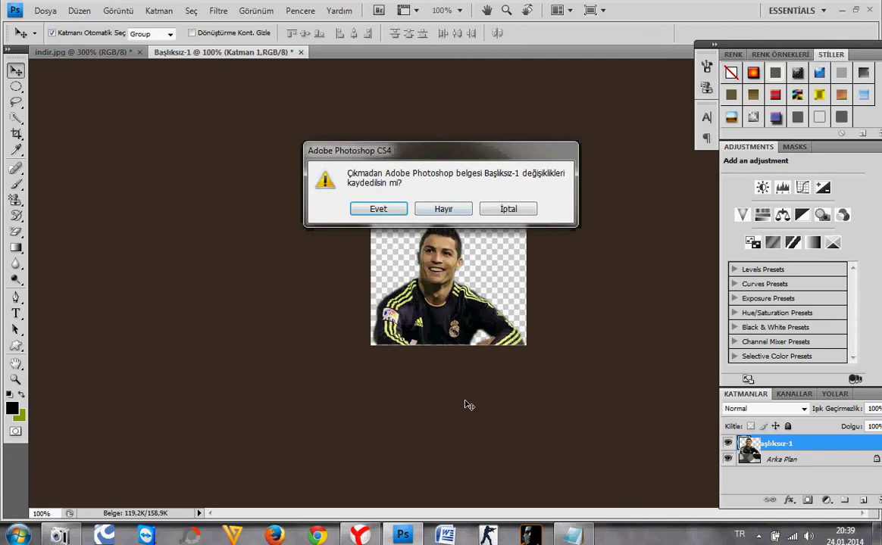
{"action": "left_click", "coordinate": [439, 208]}
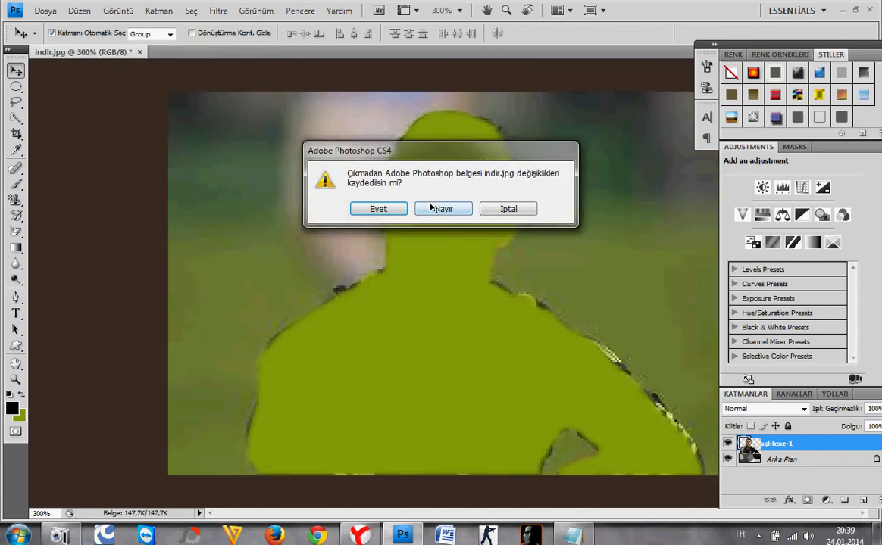
{"action": "left_click", "coordinate": [436, 208]}
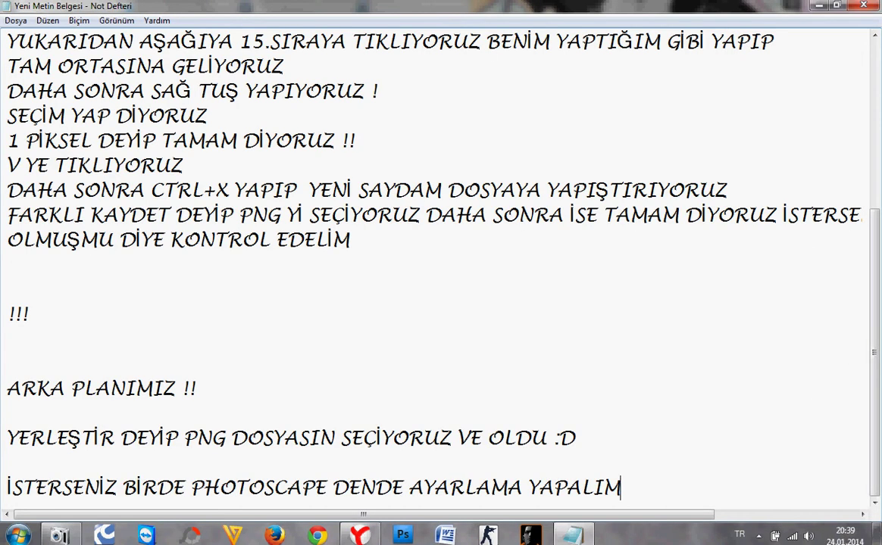
Add 'VE BİTTİ!!!!! :D' and a line thanking viewers for watching to the end
{"action": "key", "text": "Return"}
{"action": "key", "text": "Return"}
{"action": "type", "text": "VE Bİ"}
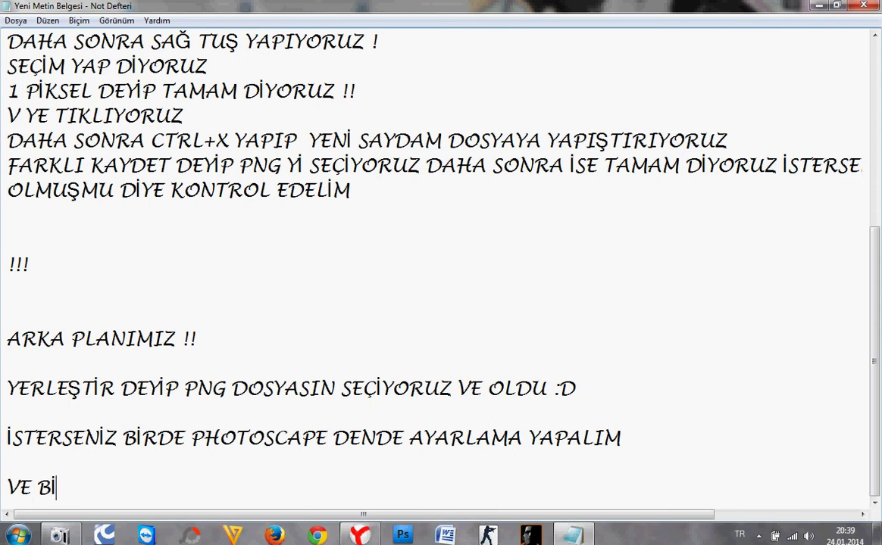
{"action": "type", "text": "TT"}
{"action": "type", "text": "İ !!!!!"}
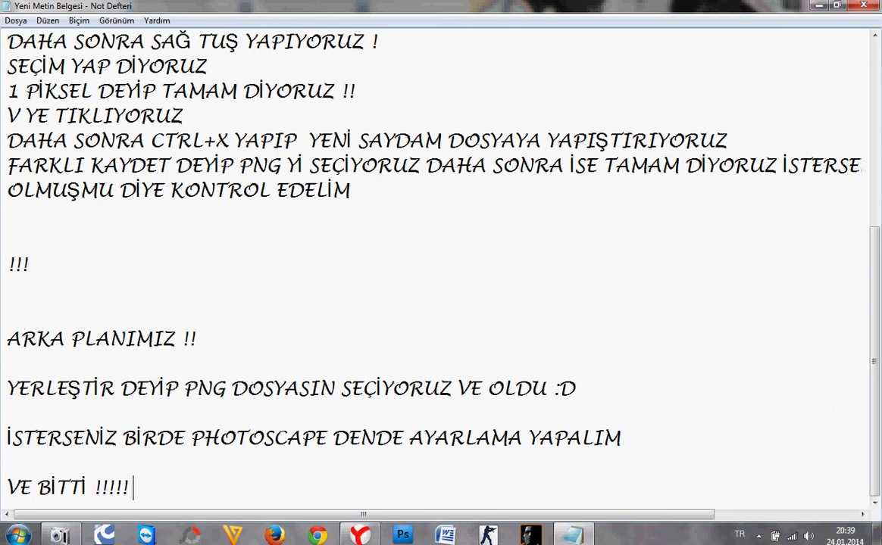
{"action": "type", "text": " :d"}
{"action": "key", "text": "BackSpace"}
{"action": "type", "text": "D"}
{"action": "key", "text": "Return"}
{"action": "key", "text": "Return"}
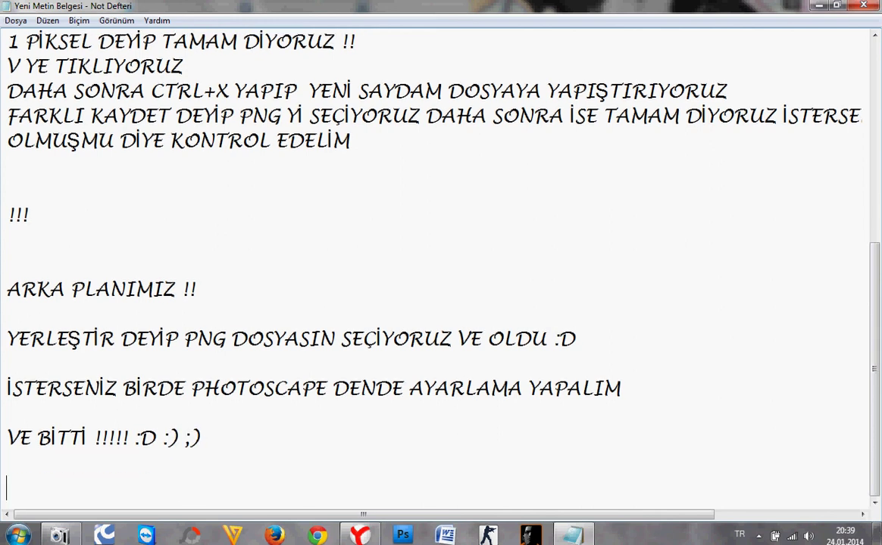
{"action": "type", "text": "VİDEO"}
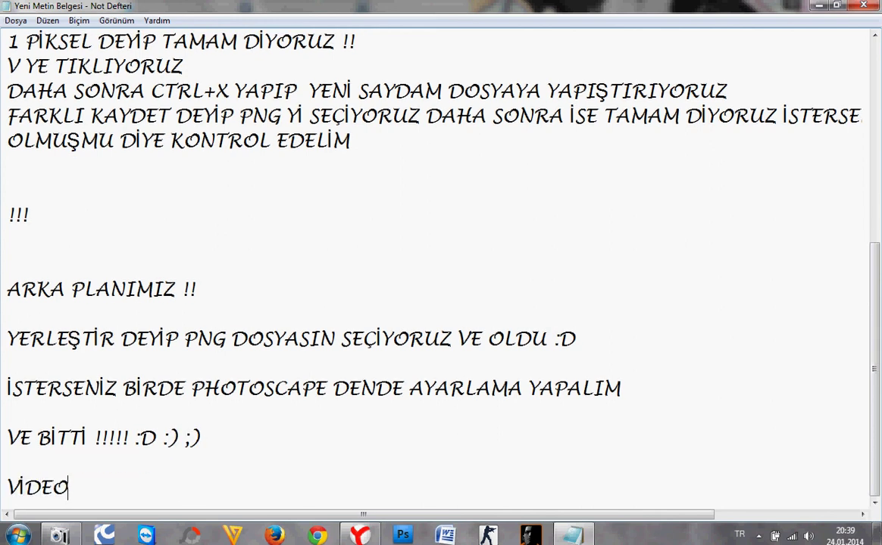
{"action": "type", "text": "YU SONUNA"}
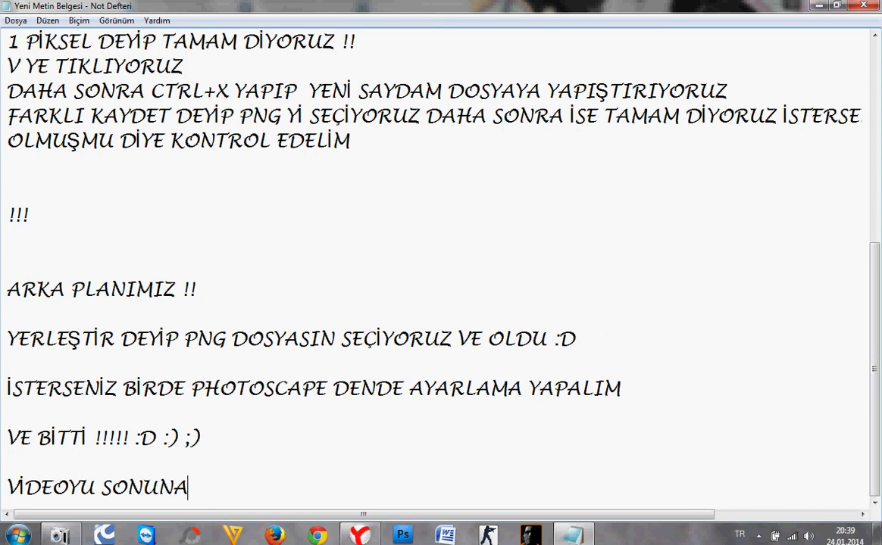
{"action": "type", "text": " KADAR İZL"}
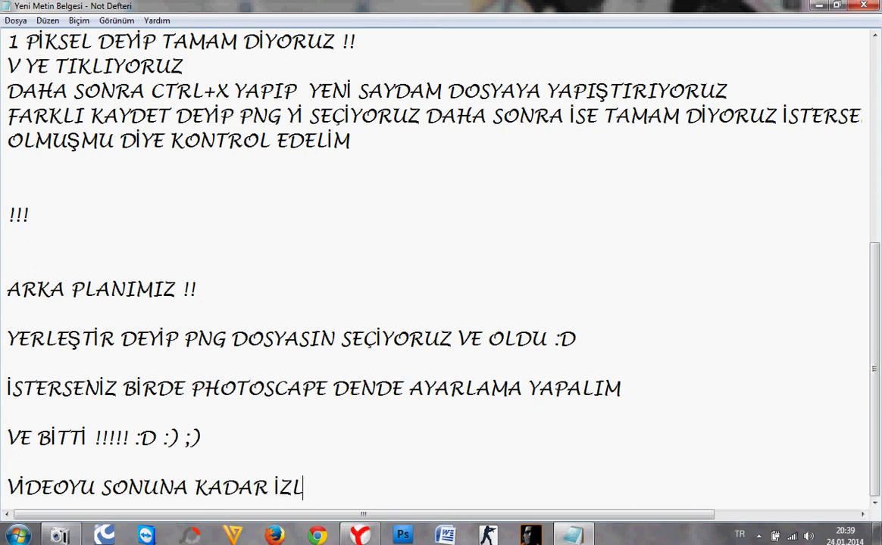
{"action": "type", "text": "EDİĞİNİZ İ"}
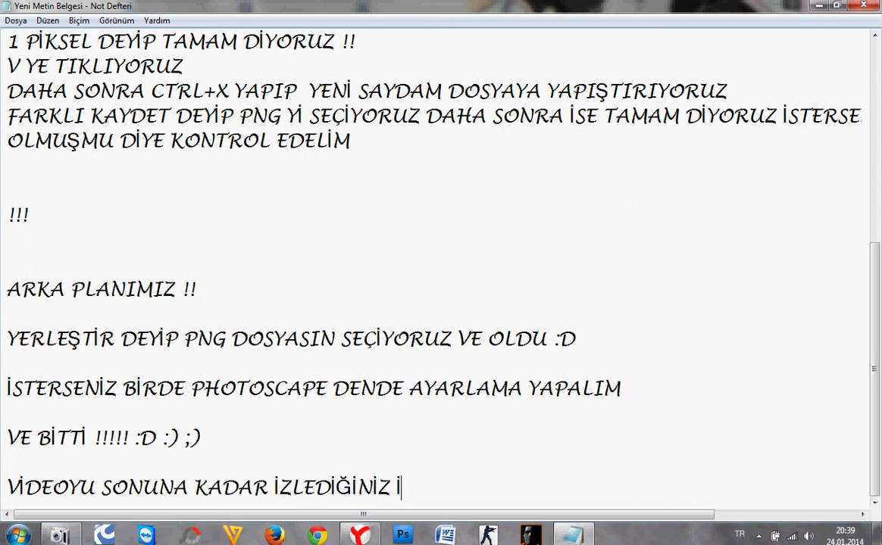
{"action": "type", "text": "ÇİN TEŞEKK"}
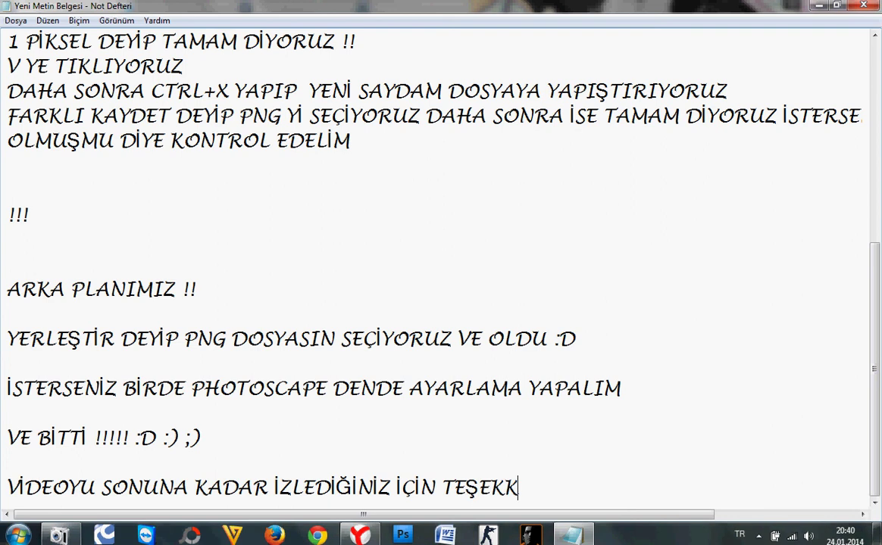
{"action": "type", "text": "ÜR EDERİM"}
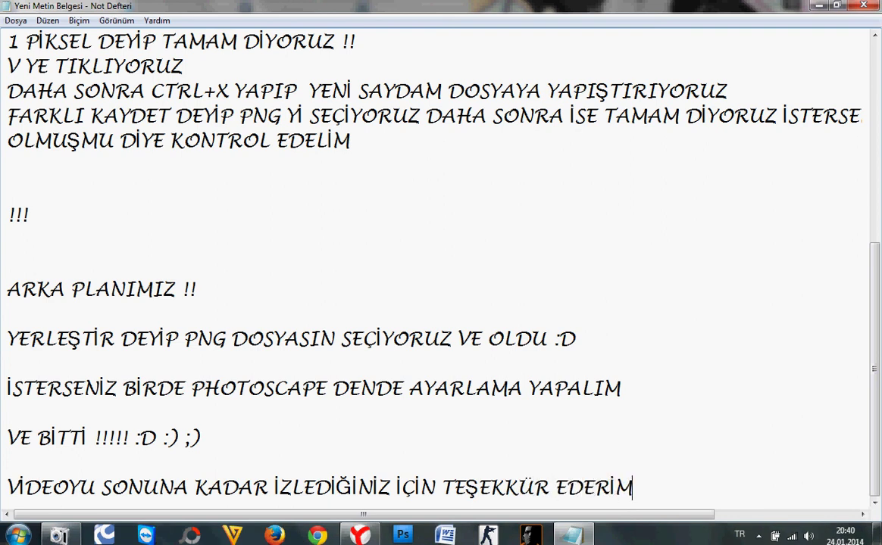
Add lines giving the author's Facebook page and contact address
{"action": "key", "text": "Return"}
{"action": "type", "text": "BEĞ"}
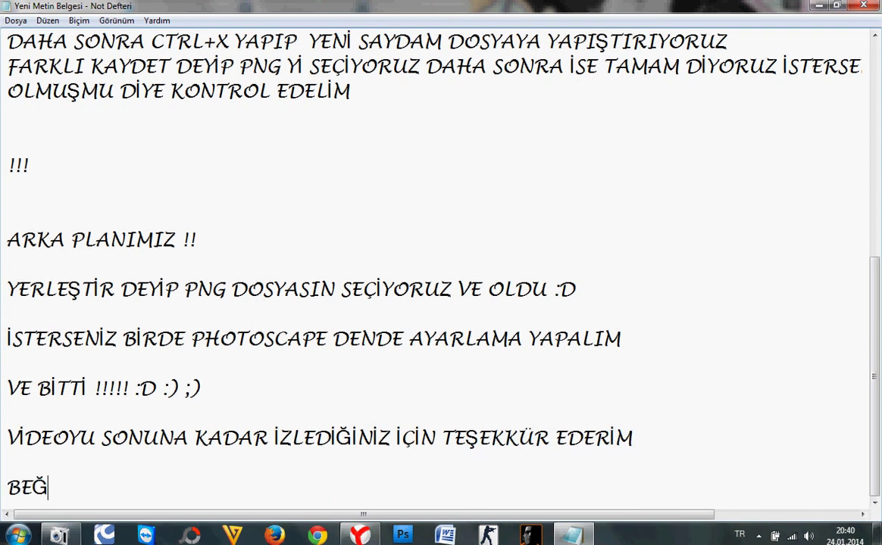
{"action": "type", "text": "NM"}
{"action": "key", "text": "BackSpace"}
{"action": "key", "text": "BackSpace"}
{"action": "type", "text": "ENMEK"}
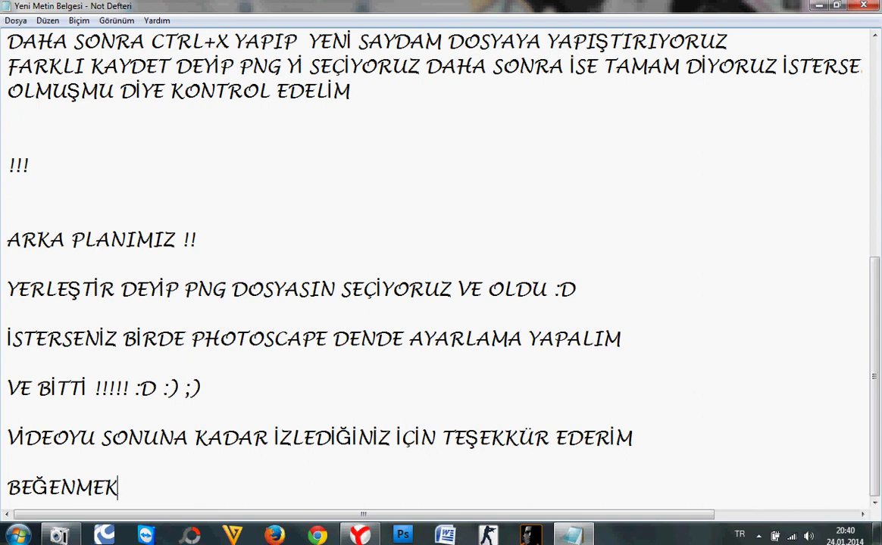
{"action": "type", "text": " İSTERSENİ"}
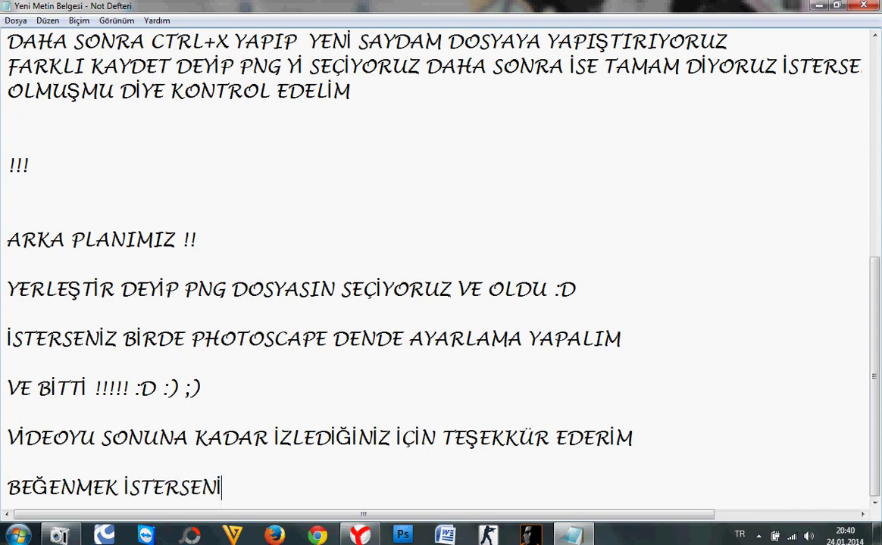
{"action": "type", "text": "Z SAYFAM :"}
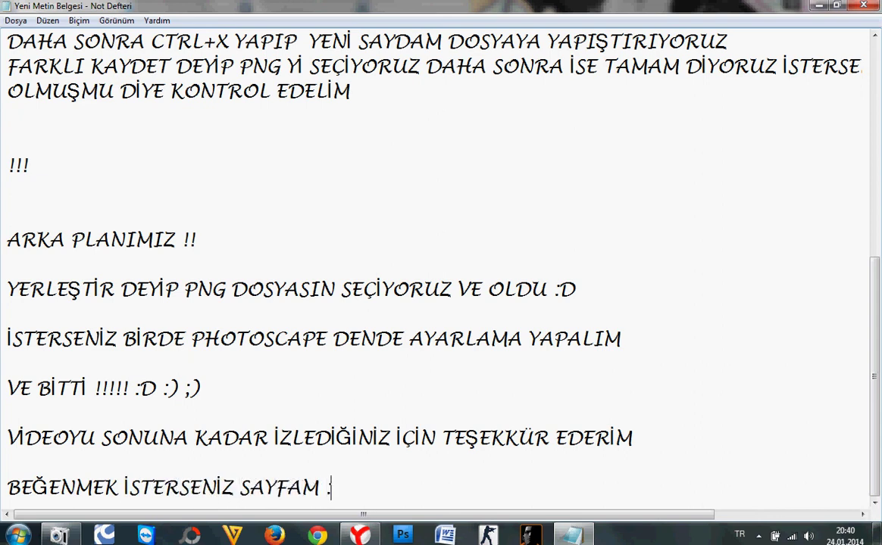
{"action": "type", "text": " F"}
{"action": "type", "text": "ACEBOOK"}
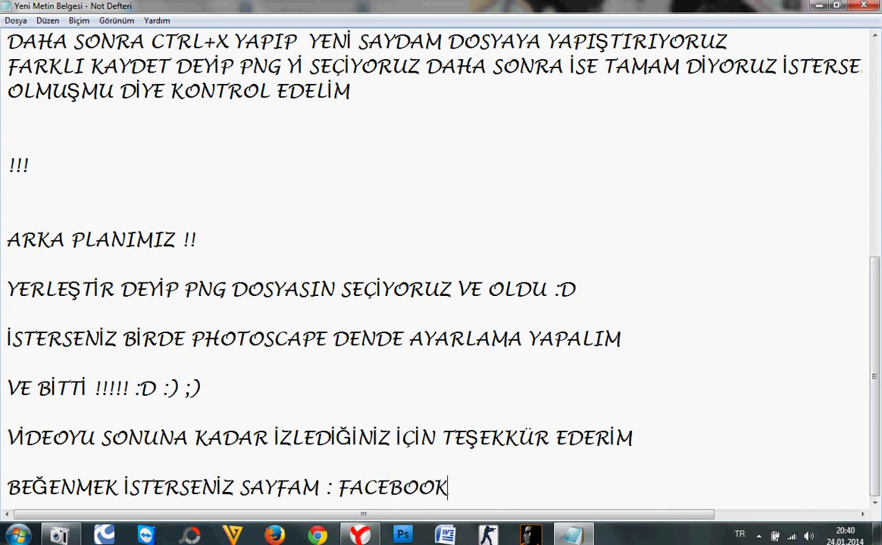
{"action": "type", "text": ".COM/"}
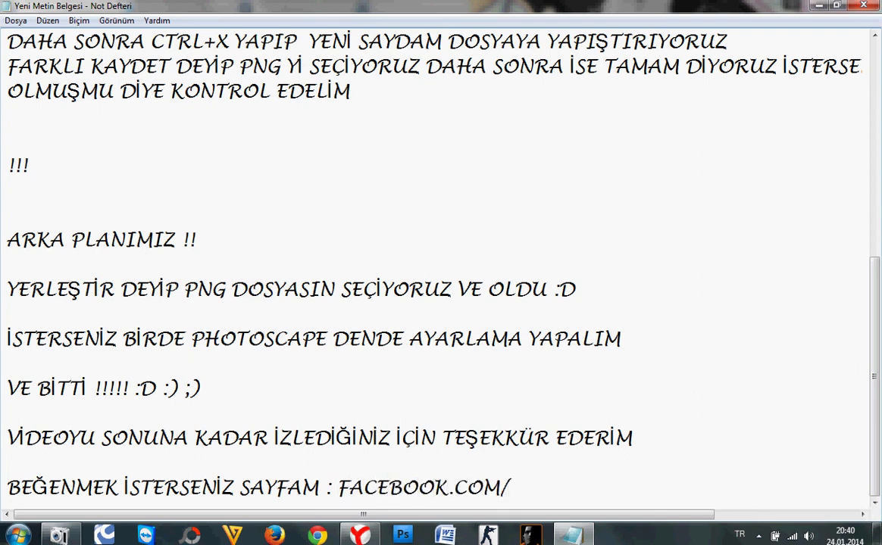
{"action": "type", "text": "BAATTİN"}
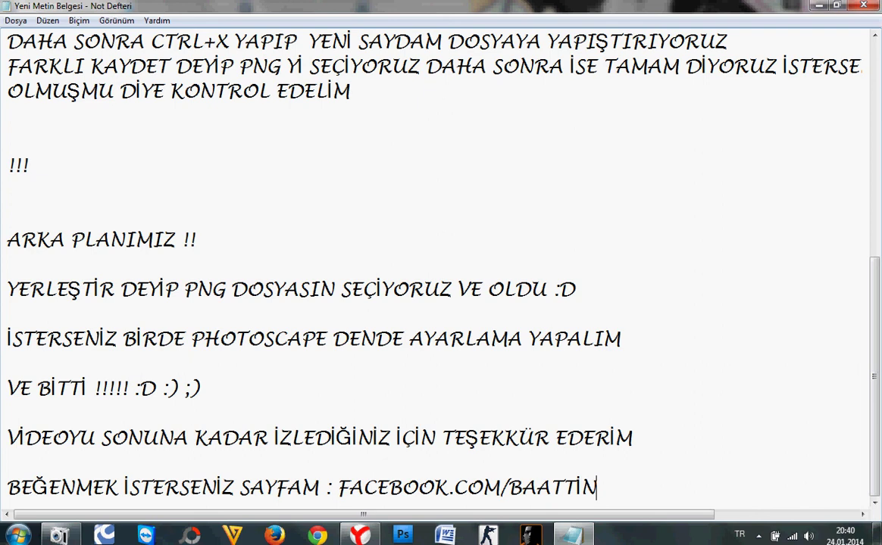
{"action": "type", "text": "MRL"}
{"action": "key", "text": "Return"}
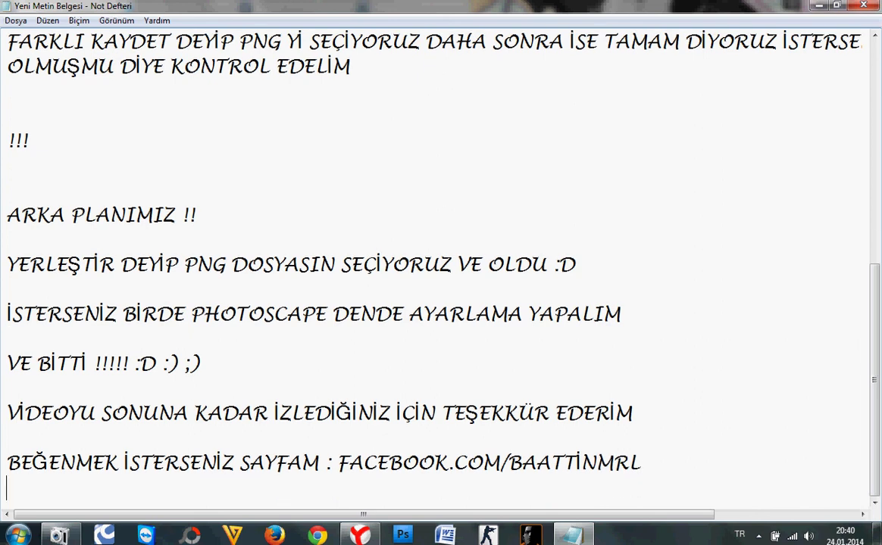
{"action": "type", "text": "İLETİŞİM"}
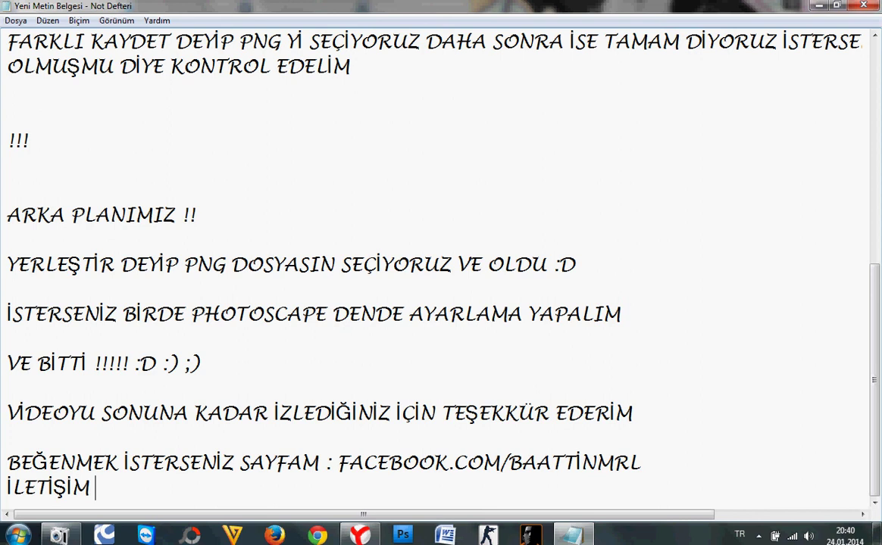
{"action": "type", "text": "FACEBOO"}
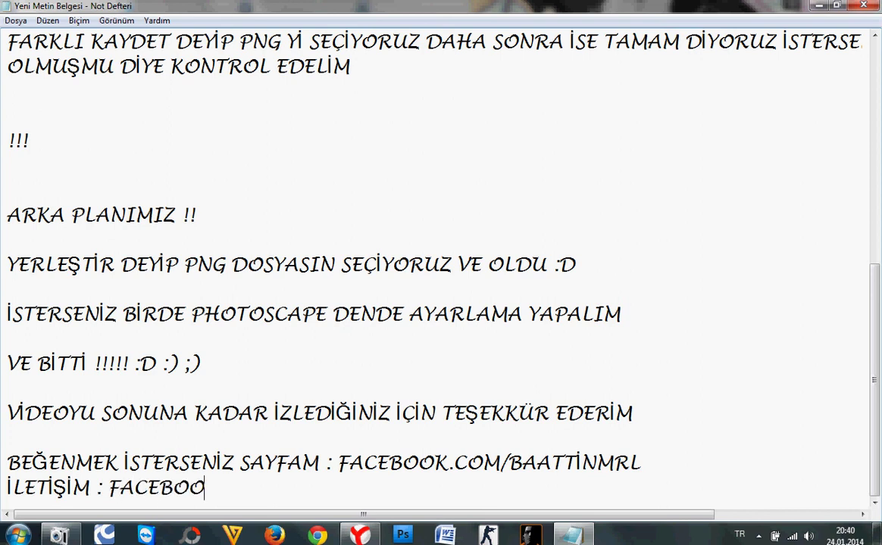
{"action": "type", "text": "K.COM"}
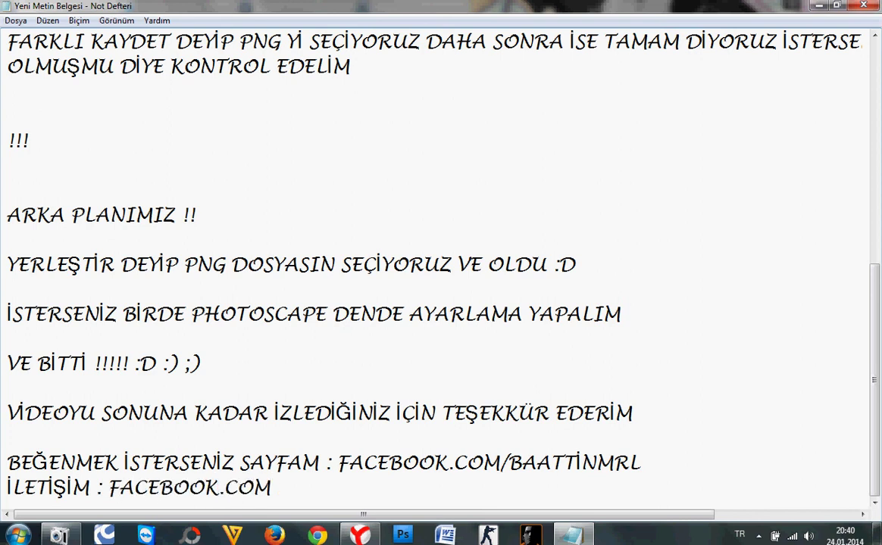
{"action": "type", "text": "/HAYAT.O"}
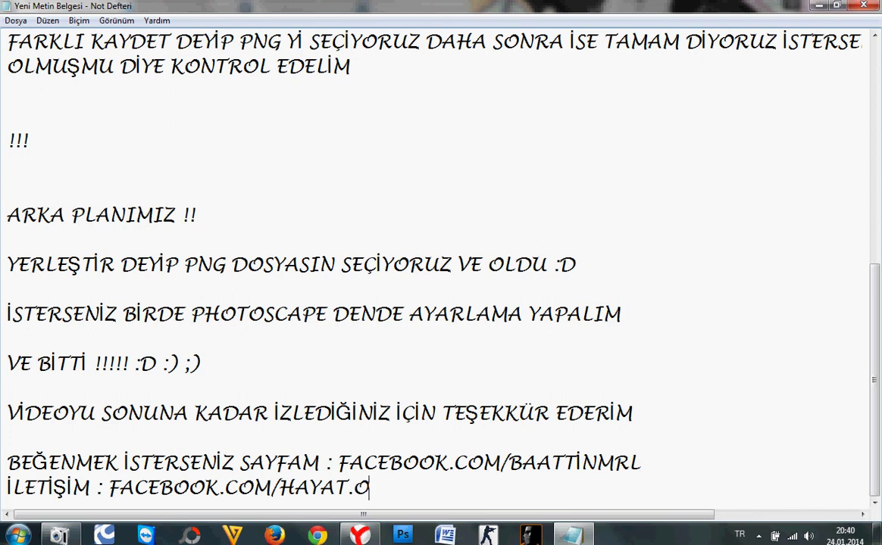
{"action": "type", "text": "AY"}
{"action": "key", "text": "BackSpace"}
{"action": "key", "text": "BackSpace"}
{"action": "type", "text": ".AT"}
{"action": "type", "text": "İKOL"}
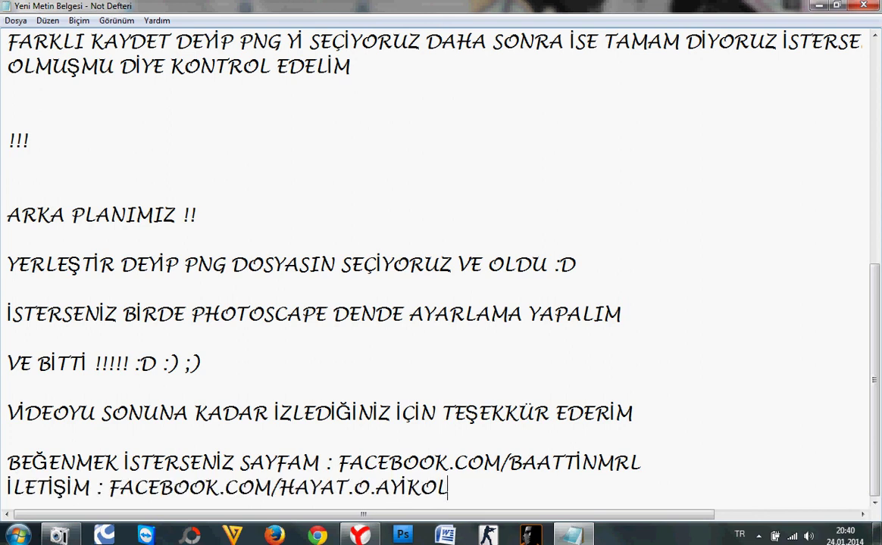
Add the farewell line 'İYİ GÜNLER SAĞLICAKLA KALIN :D' framed by exclamation marks and select it
{"action": "key", "text": "Return"}
{"action": "key", "text": "Return"}
{"action": "key", "text": "Return"}
{"action": "type", "text": "!!!!"}
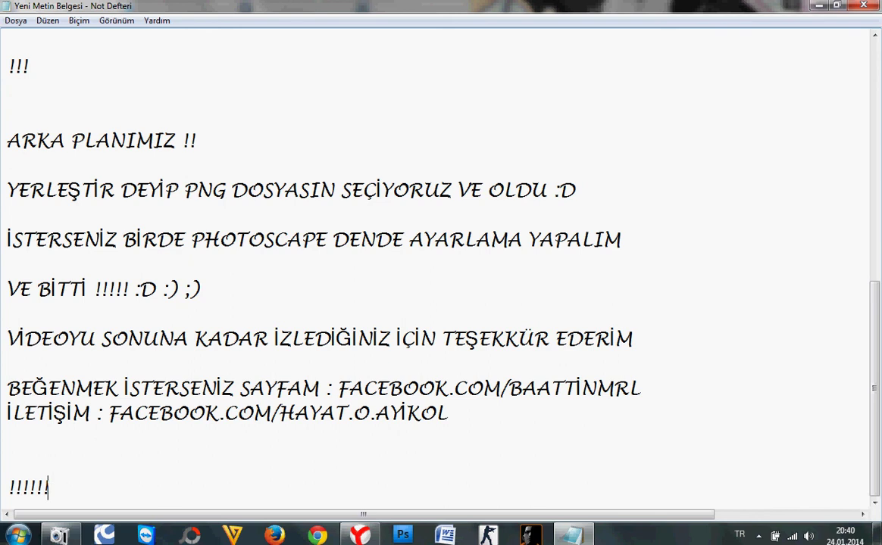
{"action": "type", "text": "!!!!!!!!!!! İYİ "}
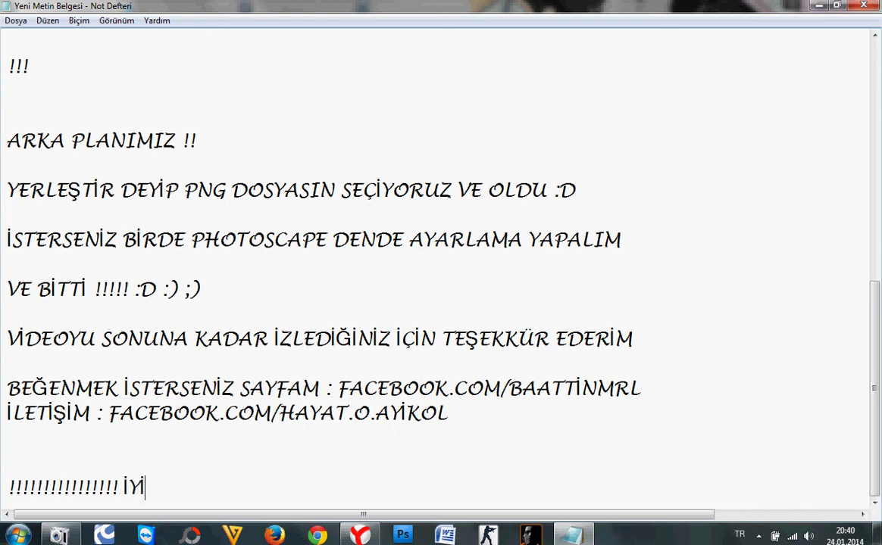
{"action": "type", "text": "GÜNLER "}
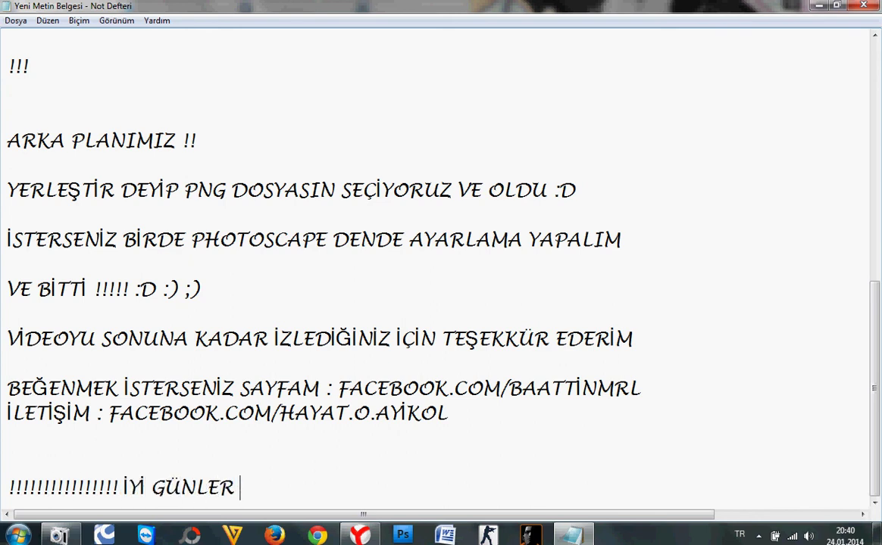
{"action": "type", "text": "SAĞLICAKLA "}
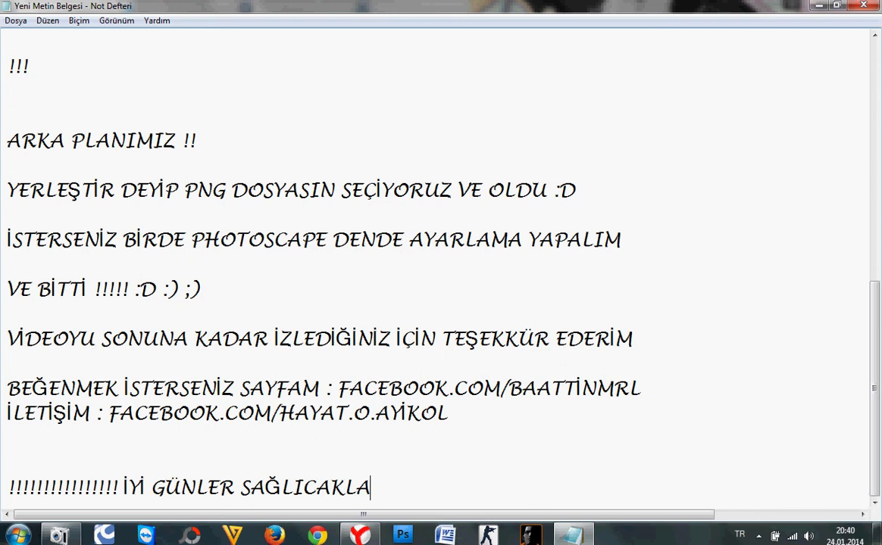
{"action": "type", "text": "KALIN "}
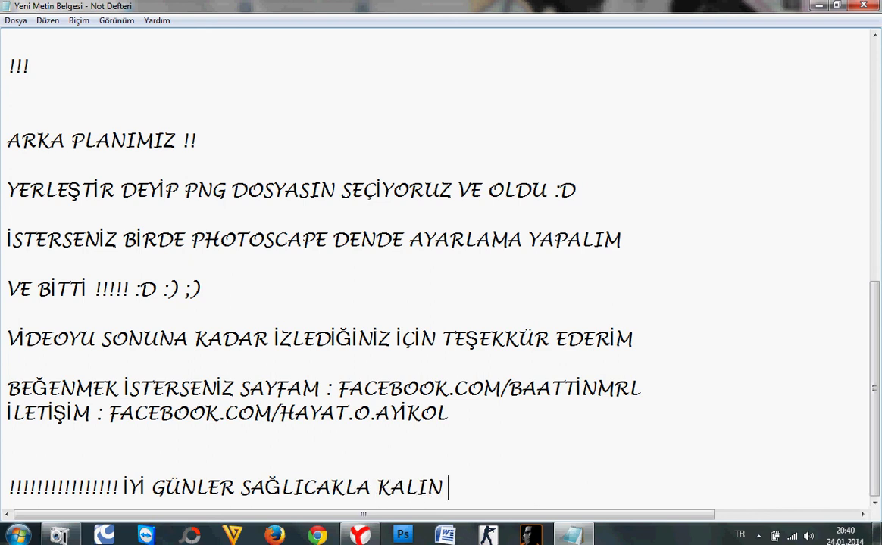
{"action": "type", "text": "!!!!!!!!!!!!!!!!!!!!!!!!!!!!!!!!!!!"}
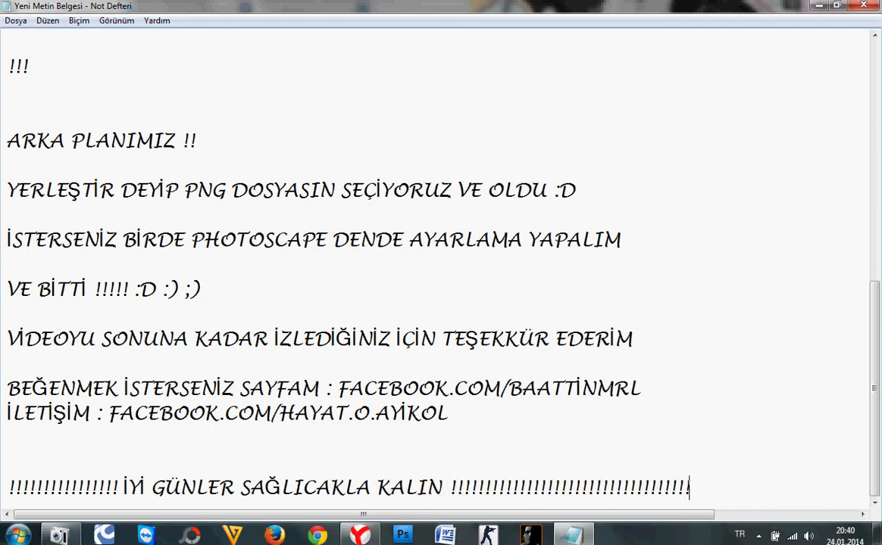
{"action": "type", "text": " :D"}
{"action": "left_click_drag", "start_coordinate": [718, 488], "coordinate": [20, 488]}
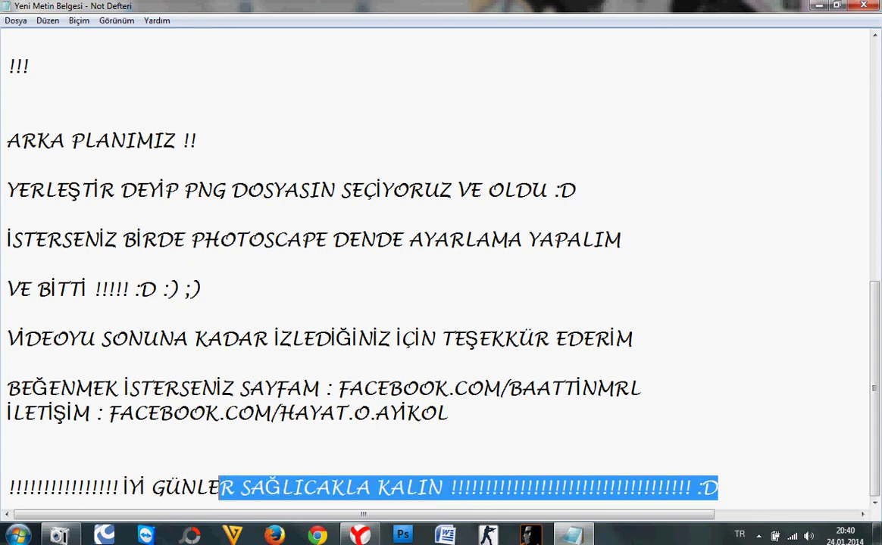
{"action": "key", "text": "F8"}
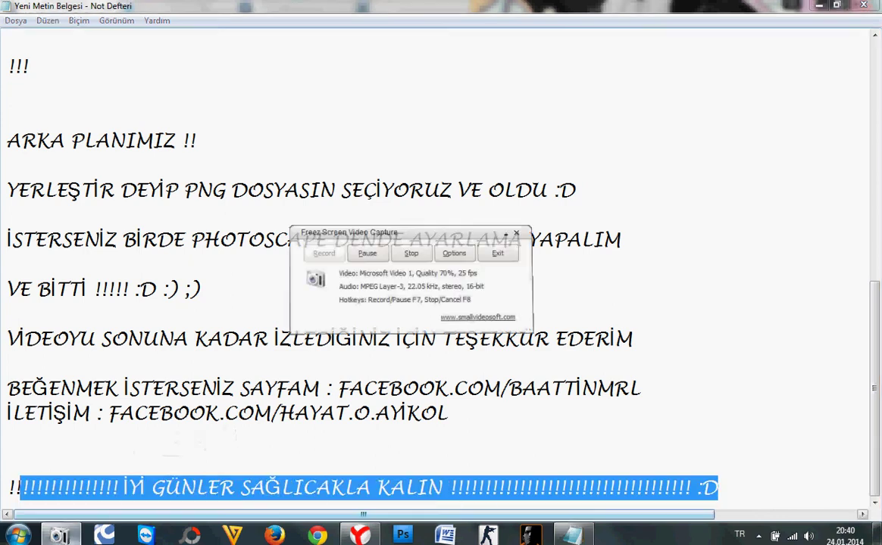